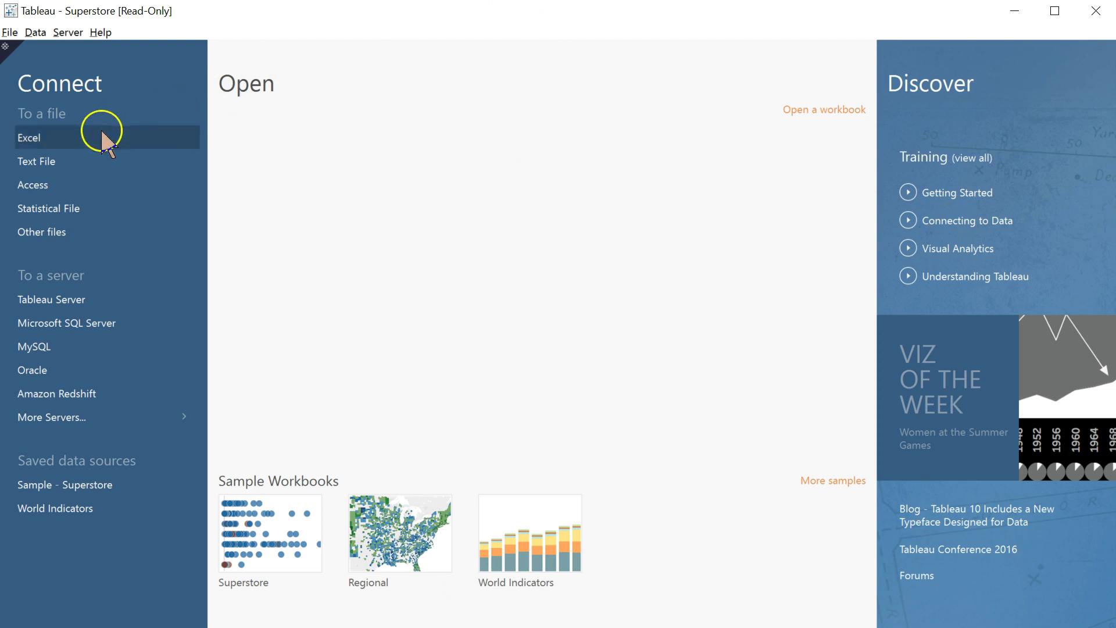
# - Connect the Global Superstore.xls Excel workbook as a data source
pyautogui.click(41, 142)
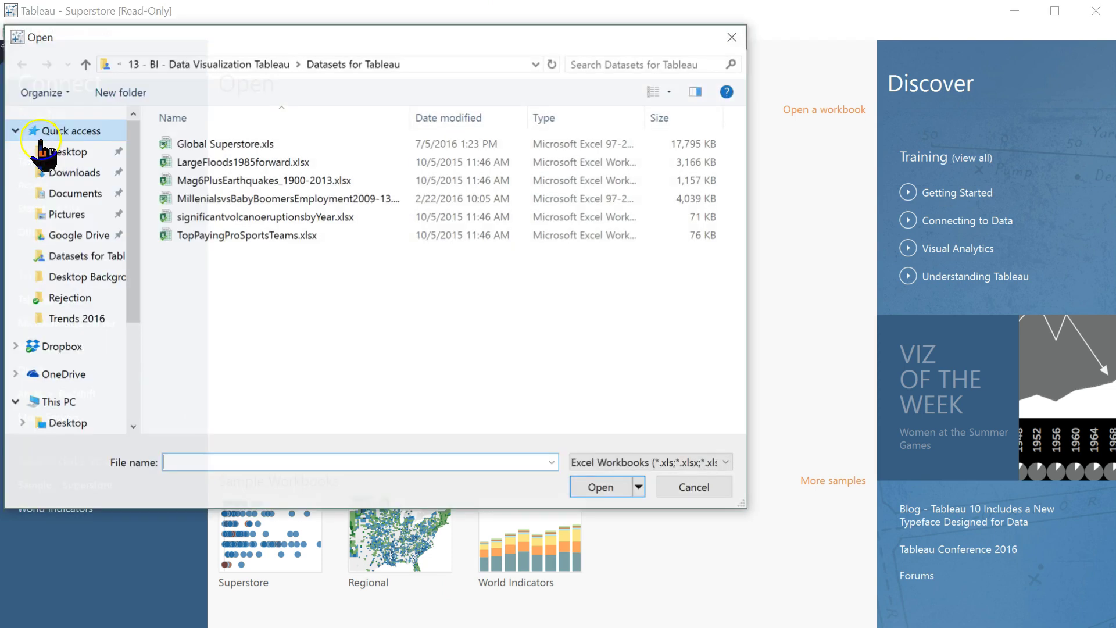
pyautogui.click(238, 149)
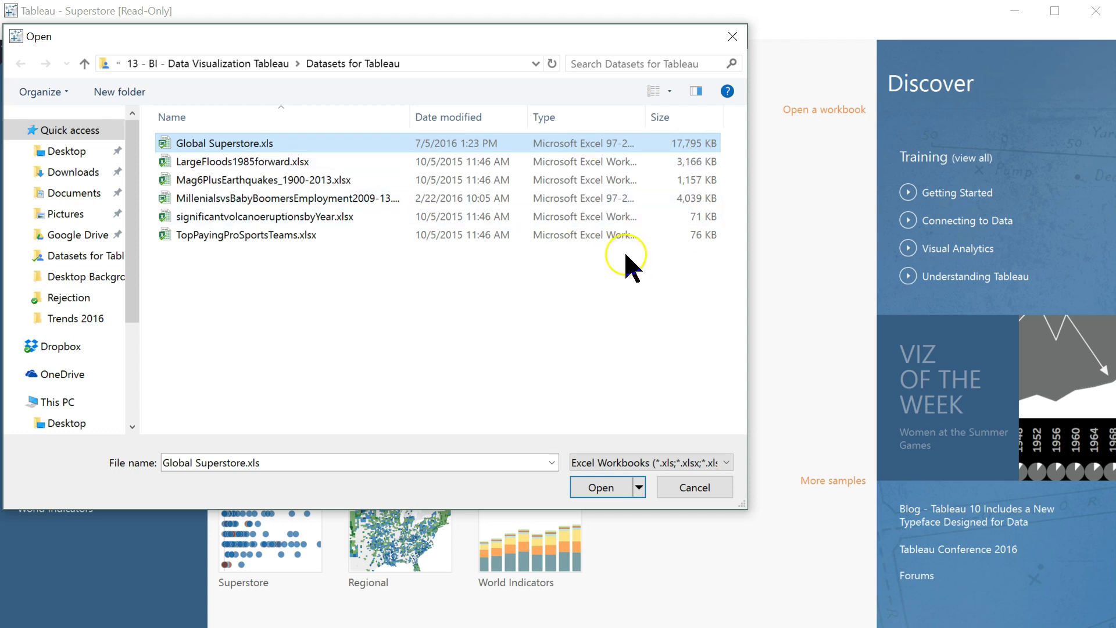
pyautogui.click(605, 488)
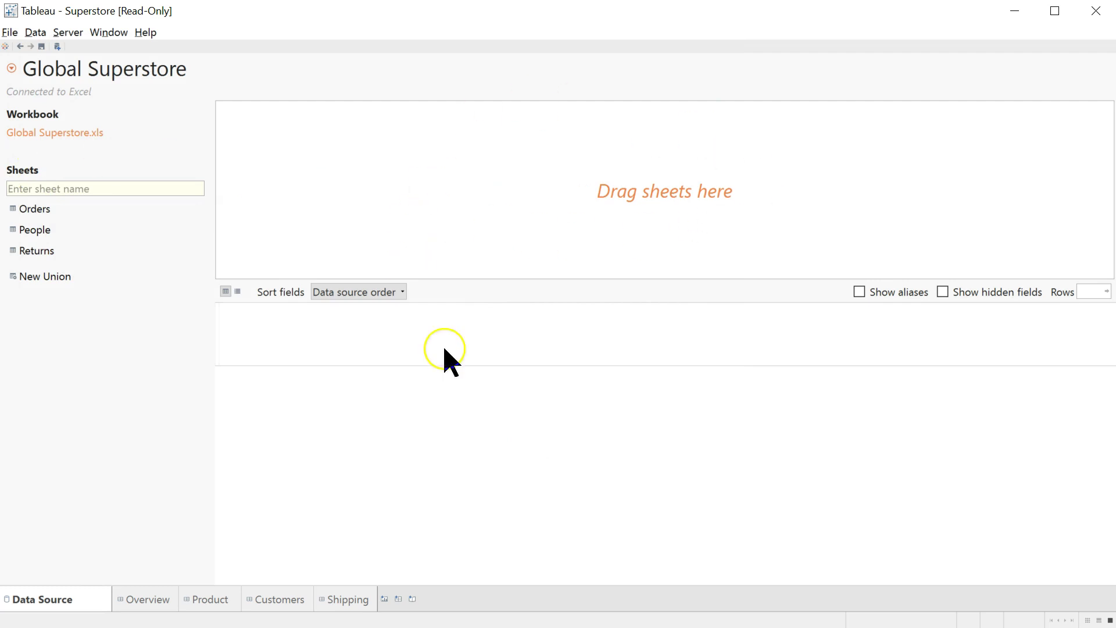
# - Add the Orders sheet to the Global Superstore data source and preview its rows
pyautogui.click(42, 214)
pyautogui.moveTo(42, 214); pyautogui.dragTo(498, 185)
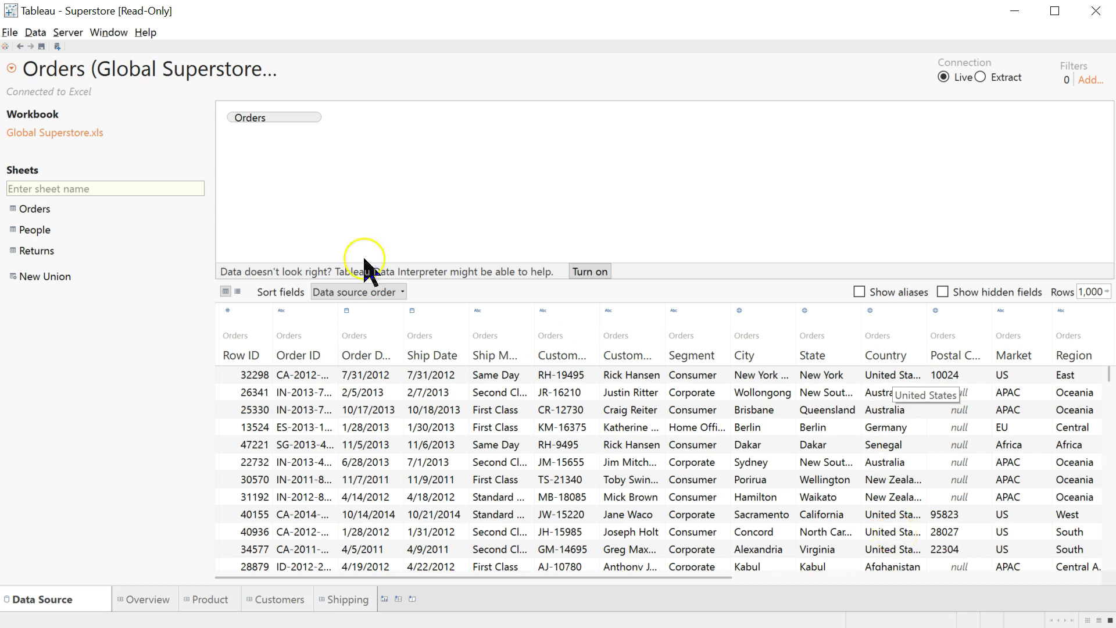
pyautogui.click(5, 46)
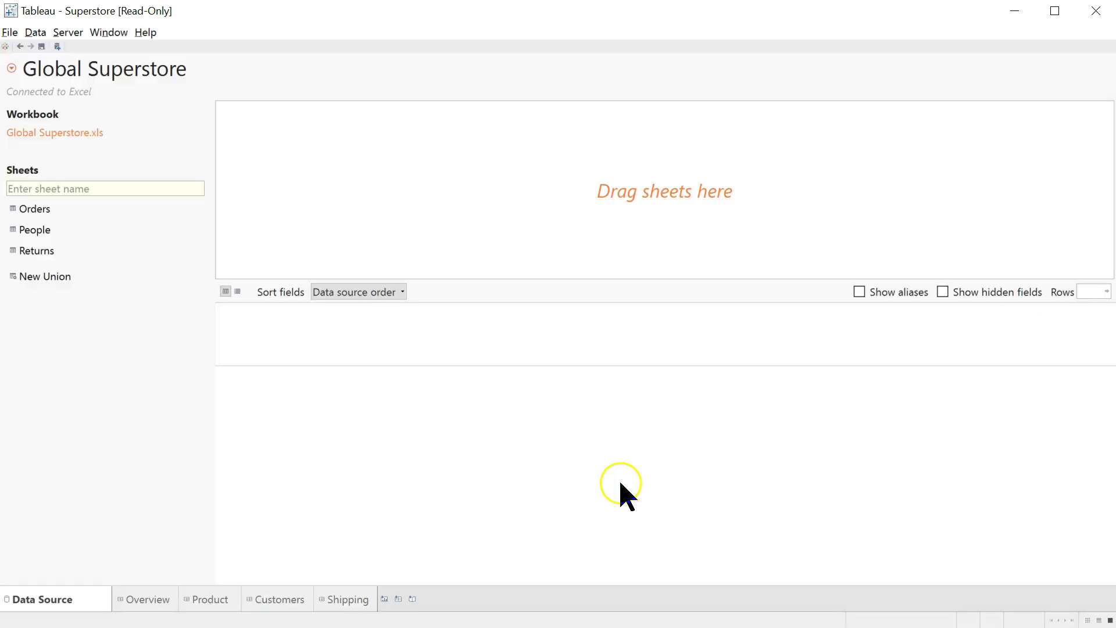
pyautogui.moveTo(26, 210); pyautogui.dragTo(307, 209)
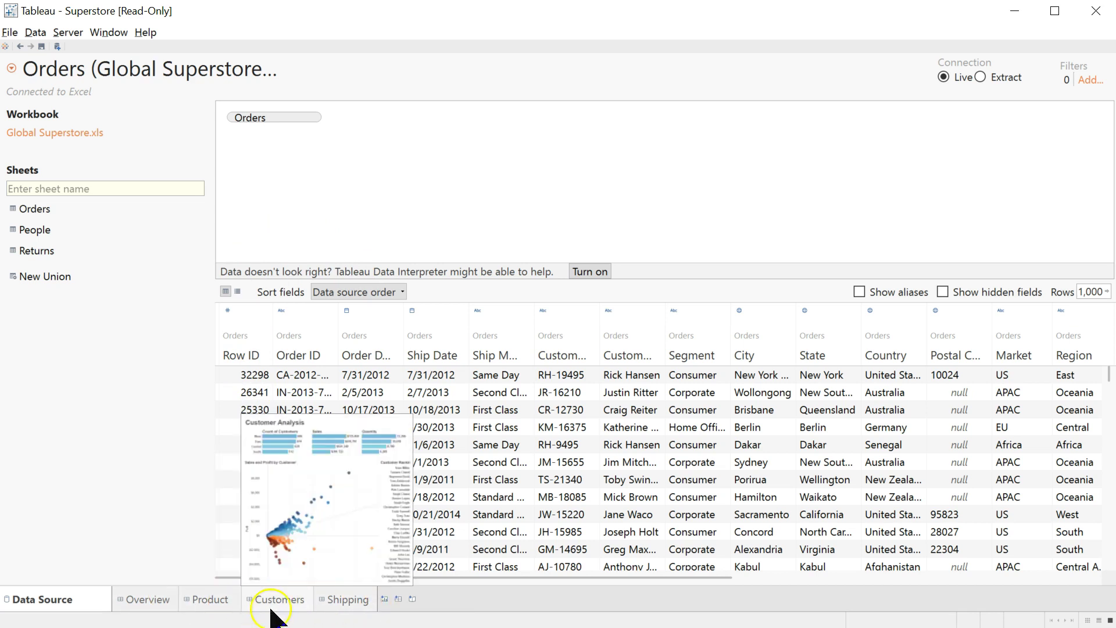
pyautogui.moveTo(350, 613)
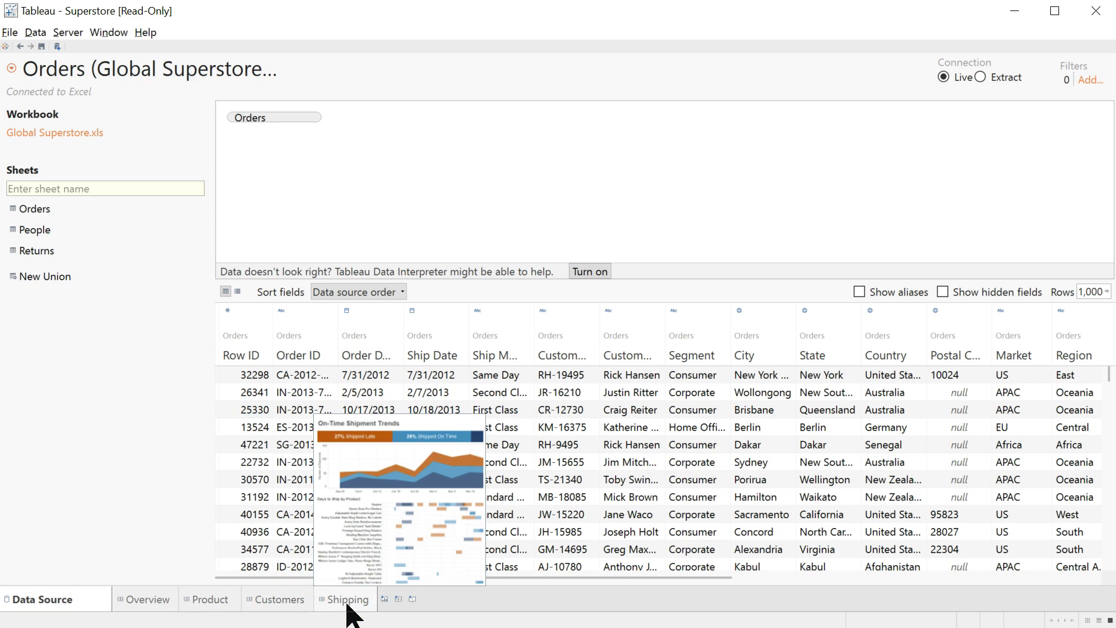
# - Create a blank Sheet 1 and drop Order Date into its empty view
pyautogui.click(385, 602)
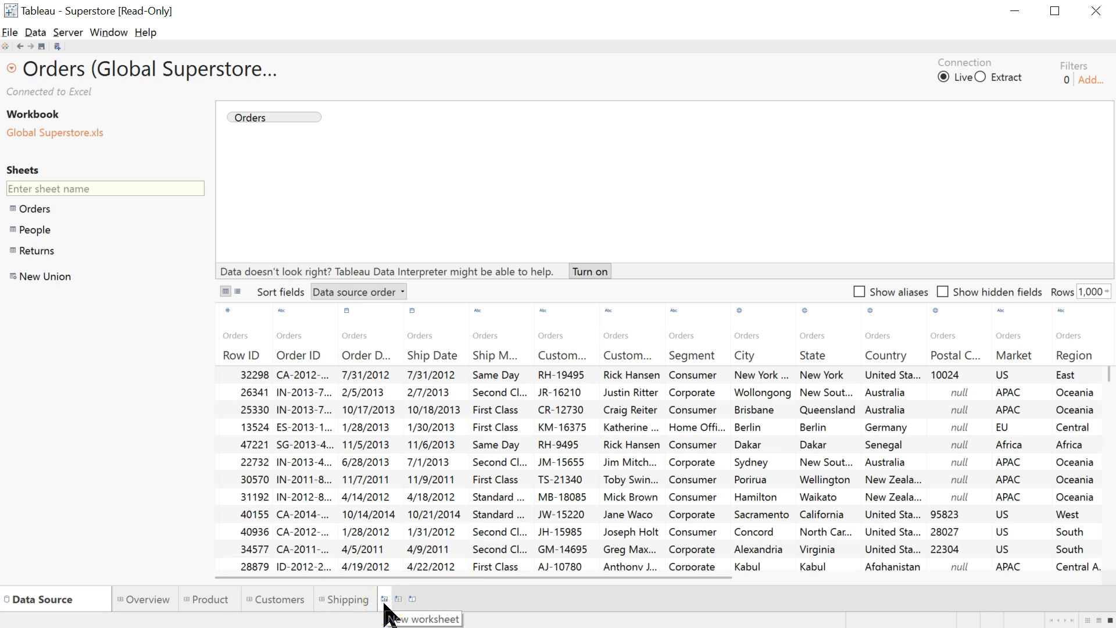
pyautogui.click(384, 601)
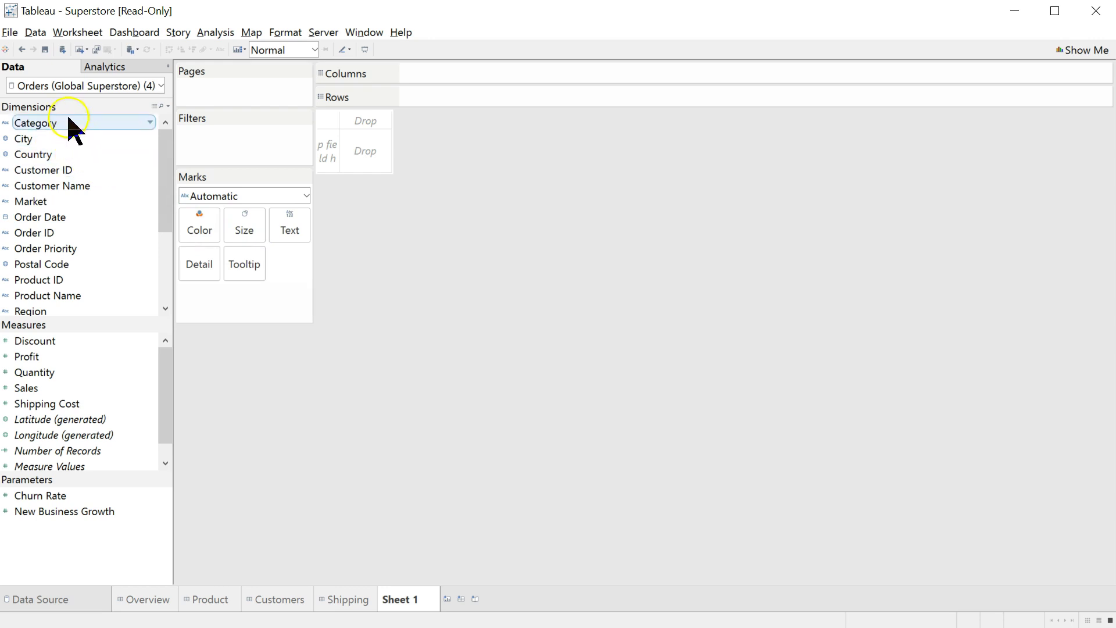
pyautogui.click(63, 156)
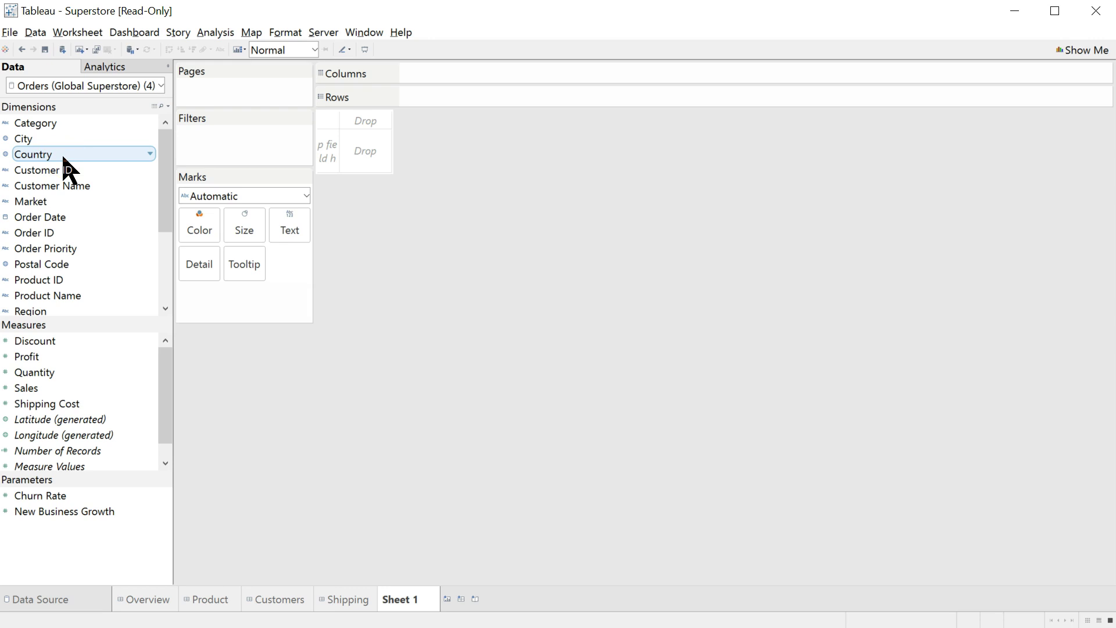
pyautogui.click(85, 202)
pyautogui.click(86, 219)
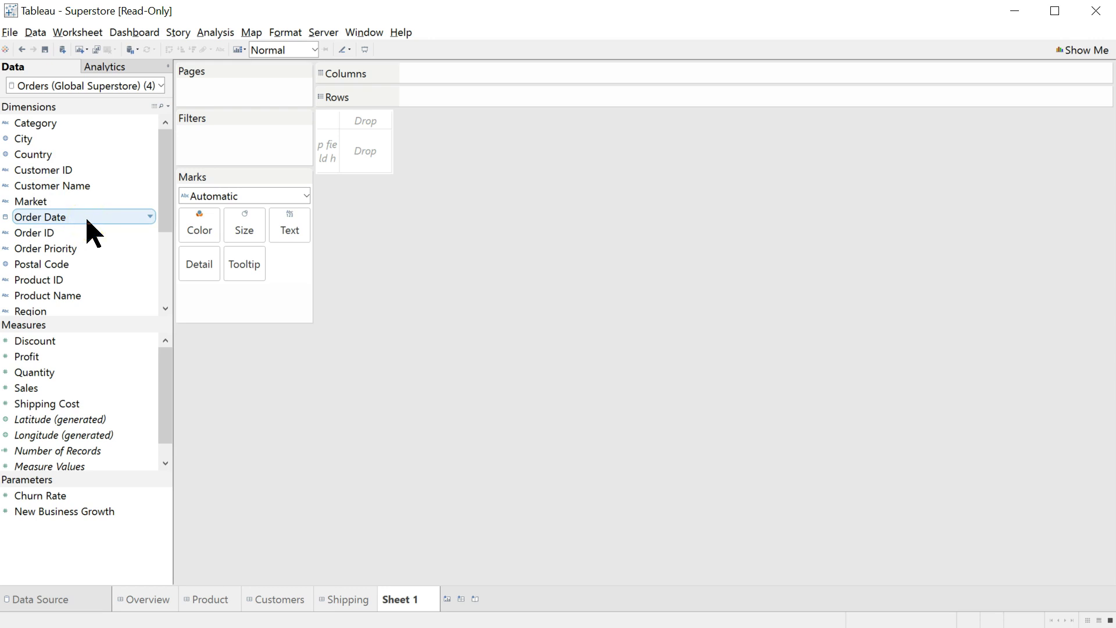
pyautogui.moveTo(87, 219); pyautogui.dragTo(97, 326)
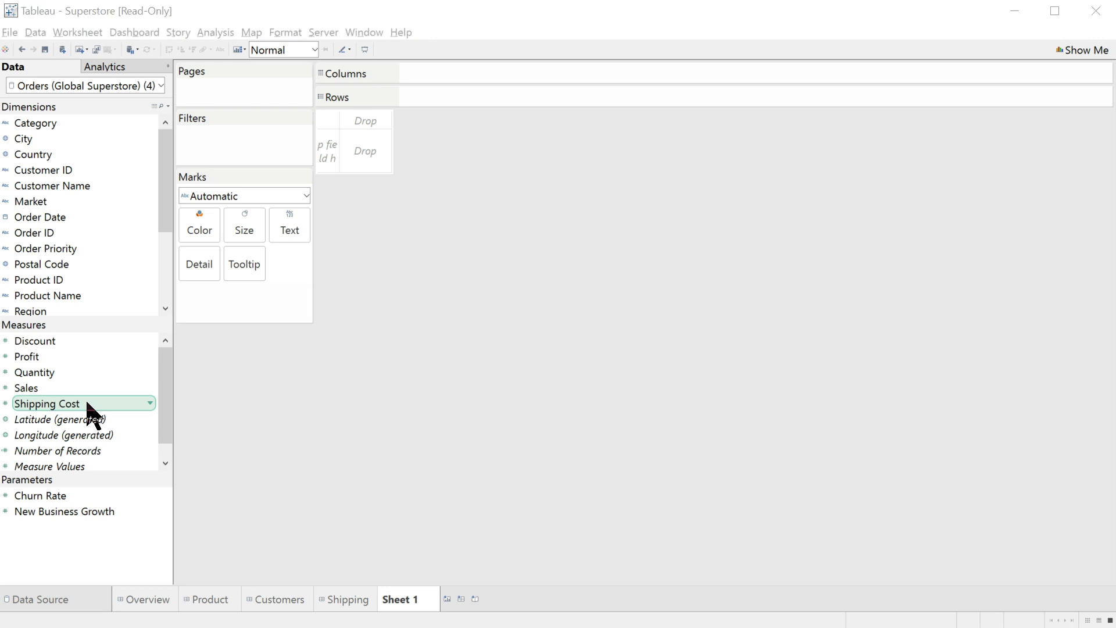
pyautogui.hotkey('alt', 'Tab')
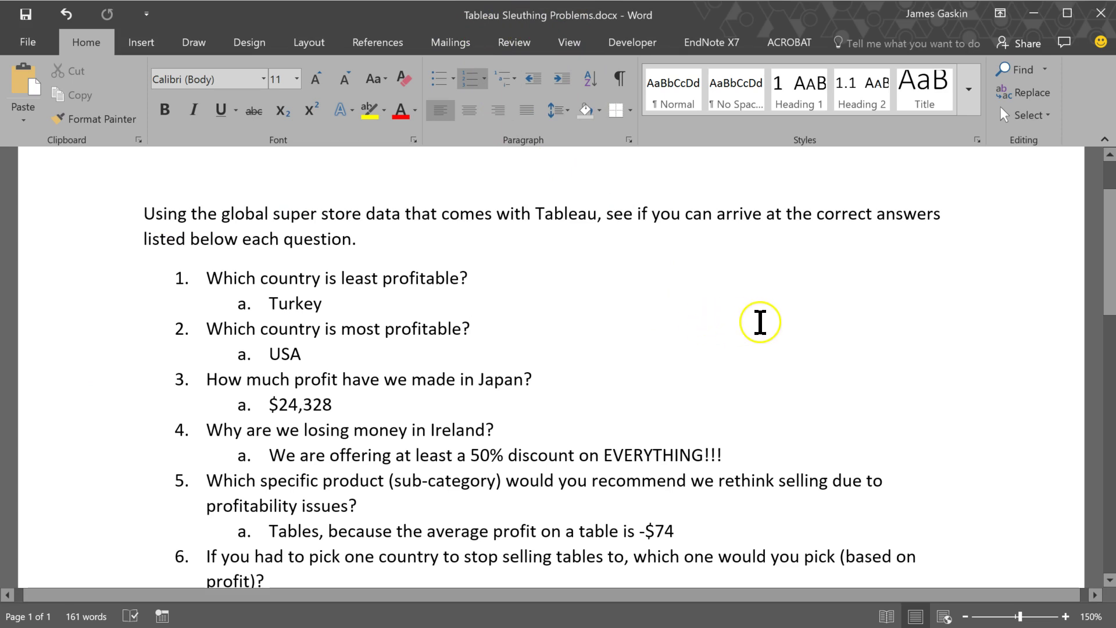
pyautogui.click(783, 335)
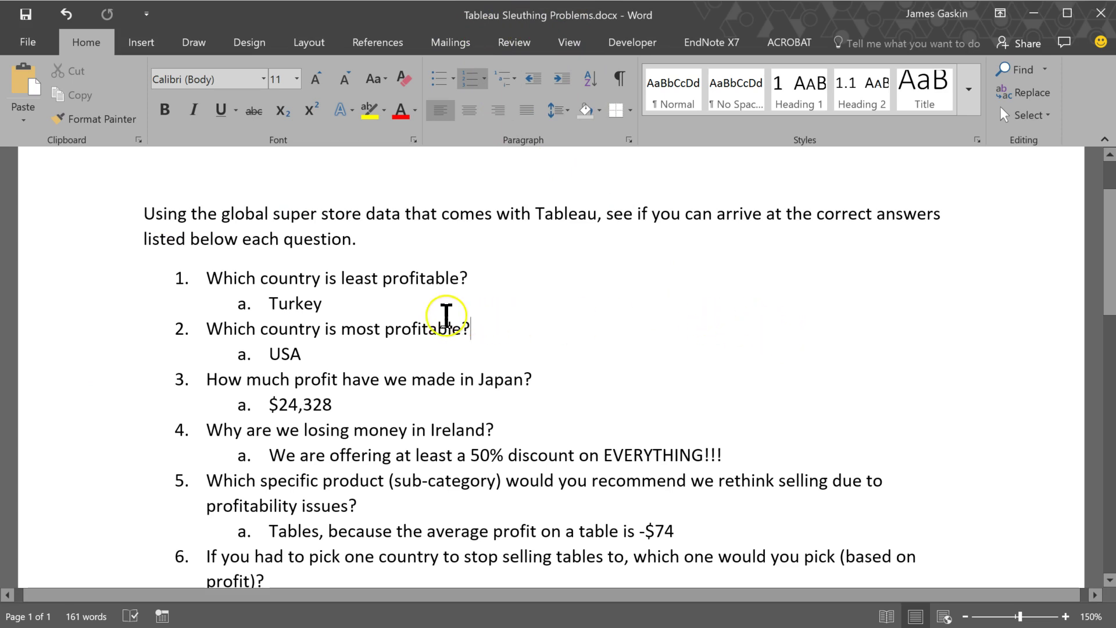
pyautogui.doubleClick(298, 307)
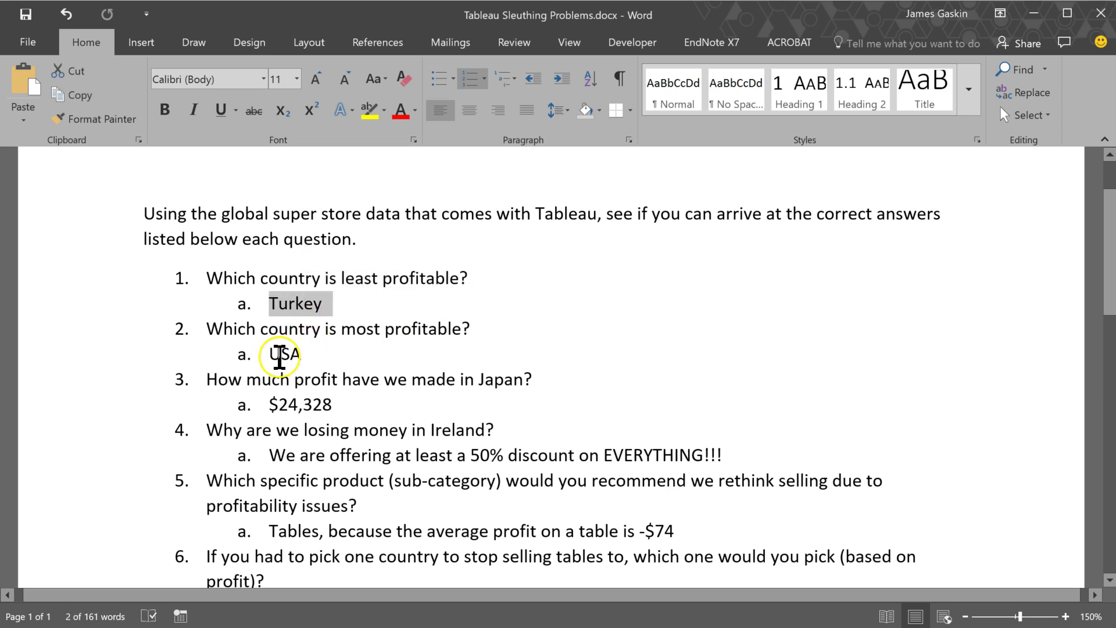
pyautogui.doubleClick(285, 354)
pyautogui.moveTo(341, 404); pyautogui.dragTo(268, 406)
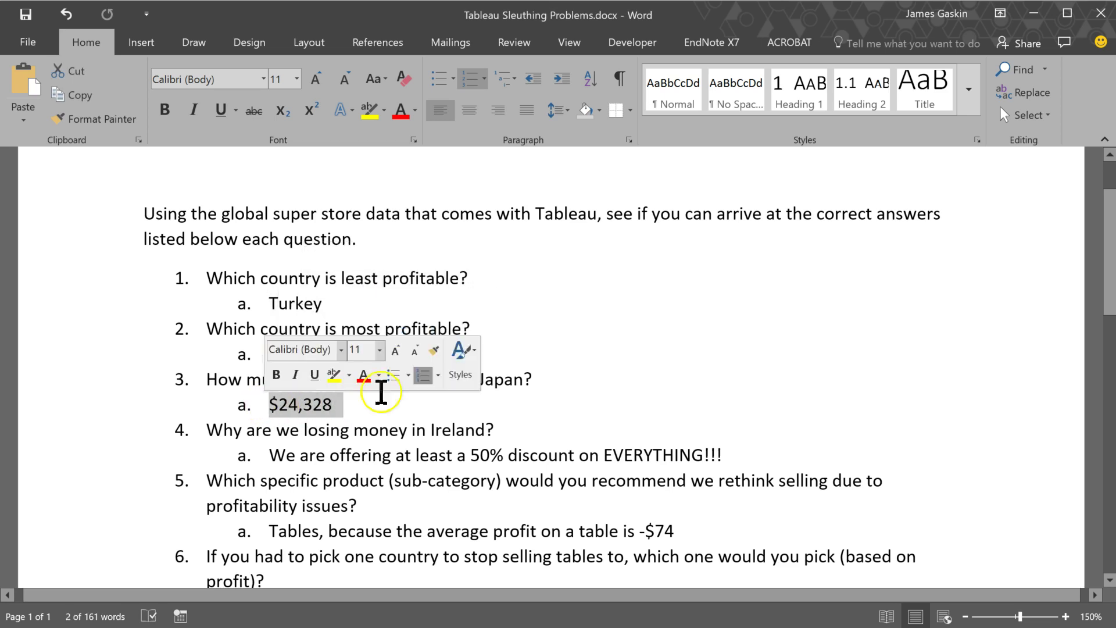
pyautogui.click(608, 384)
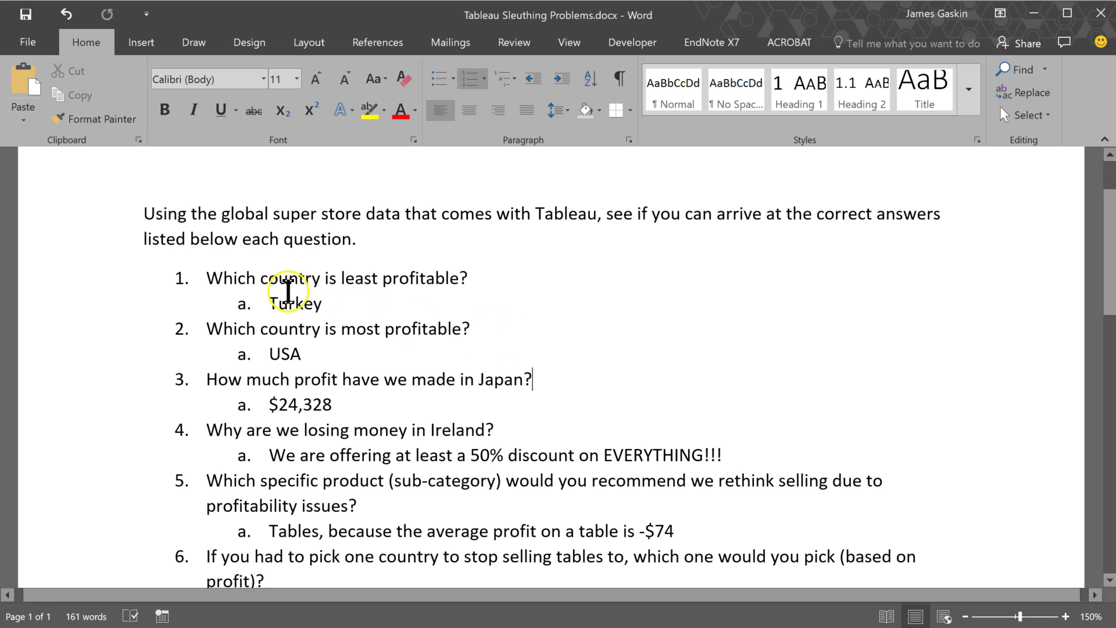
pyautogui.doubleClick(216, 278)
pyautogui.moveTo(344, 275); pyautogui.dragTo(486, 293)
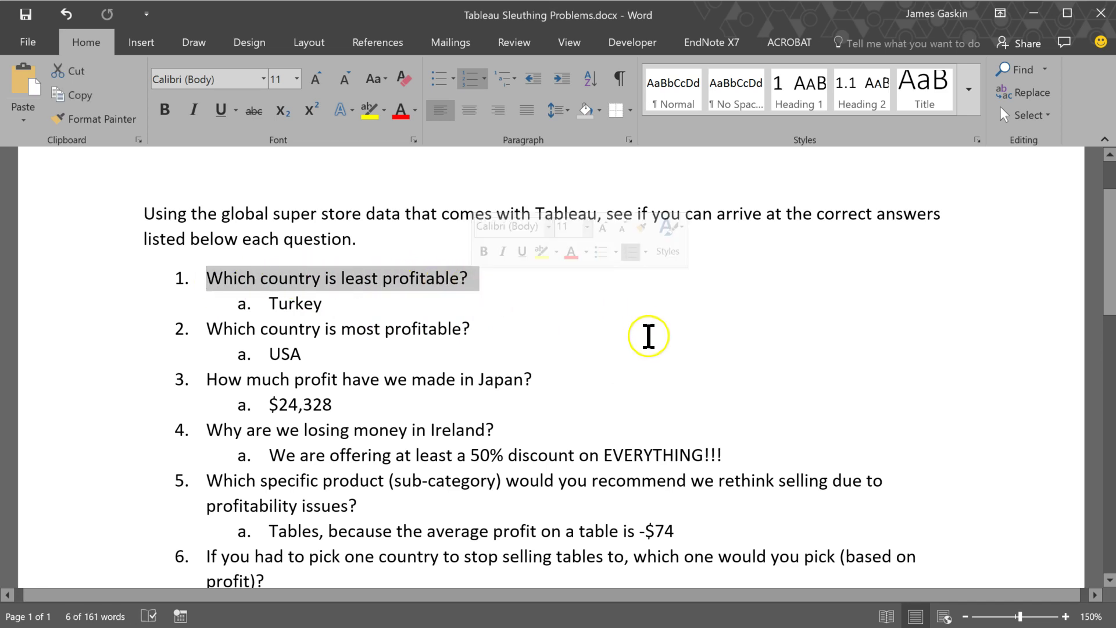
pyautogui.hotkey('alt', 'Tab')
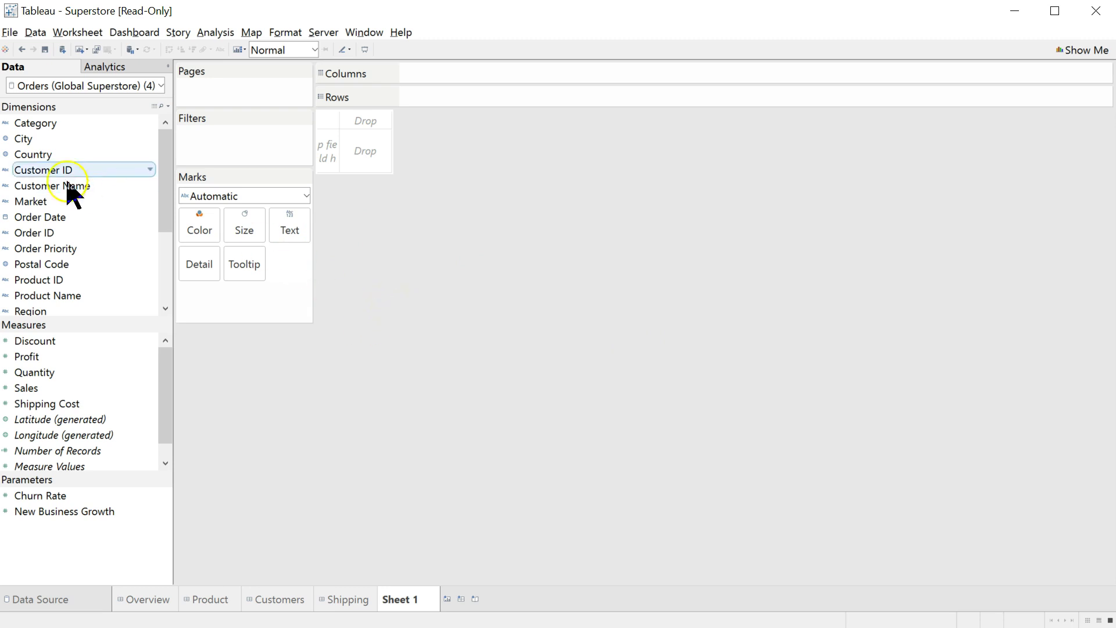
# - Select Country and Profit together and bring up the Show Me map suggestions
pyautogui.click(40, 156)
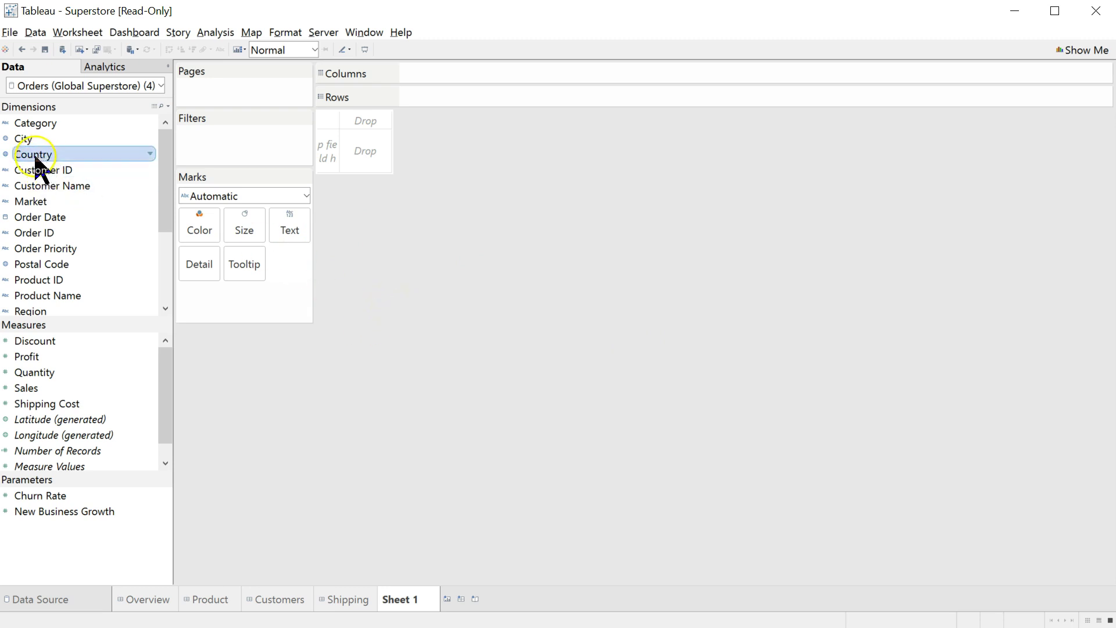
pyautogui.keyDown('ctrl'); pyautogui.click(48, 359); pyautogui.keyUp('ctrl')
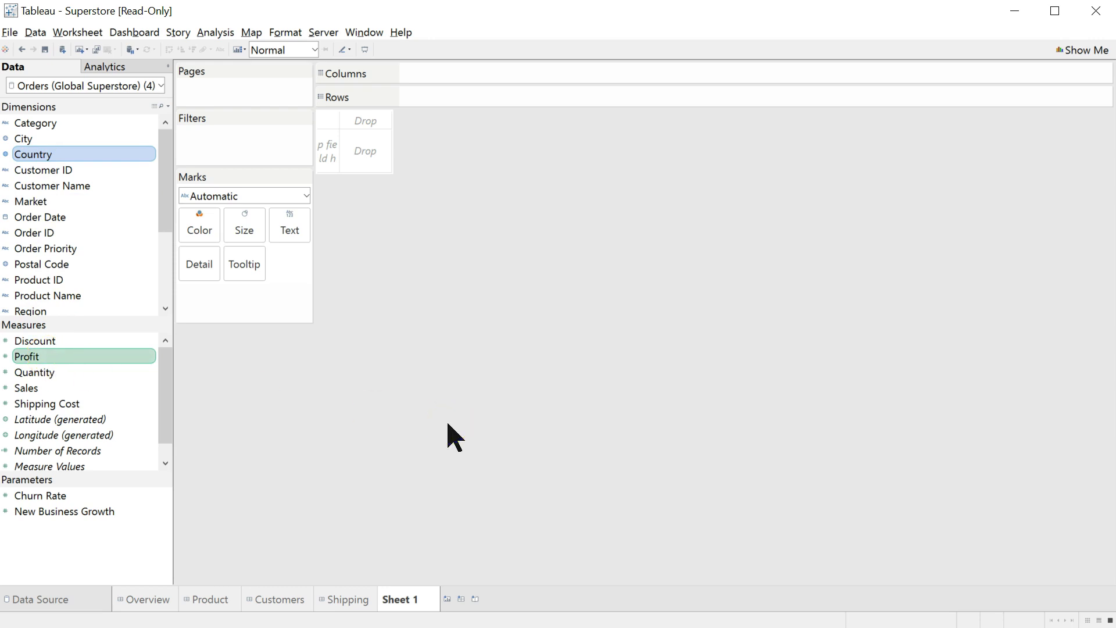
pyautogui.click(1088, 55)
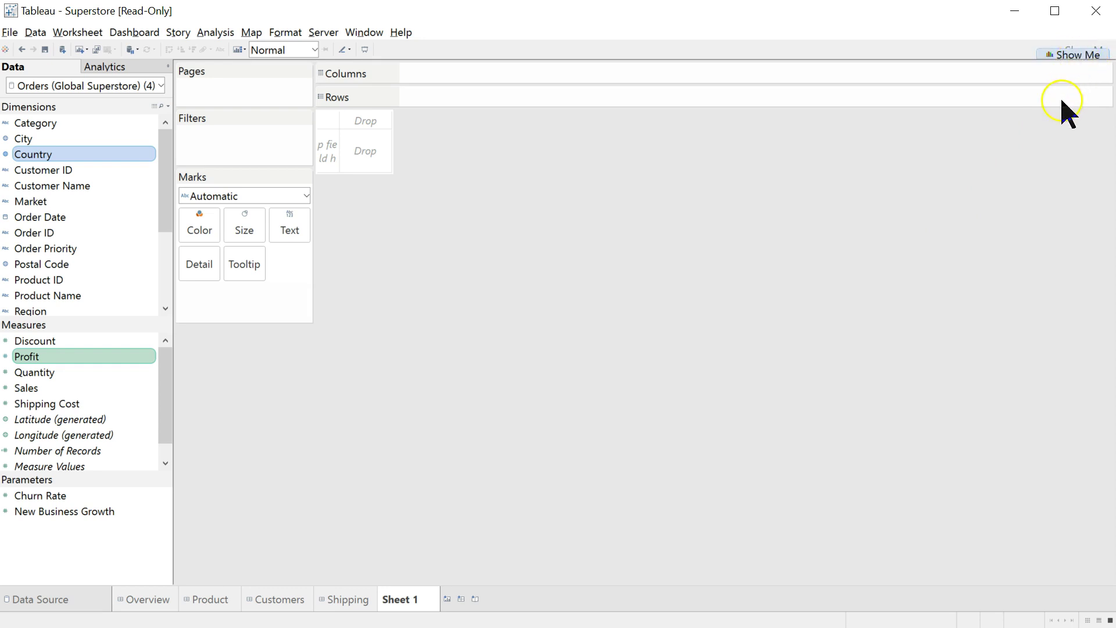
pyautogui.click(974, 16)
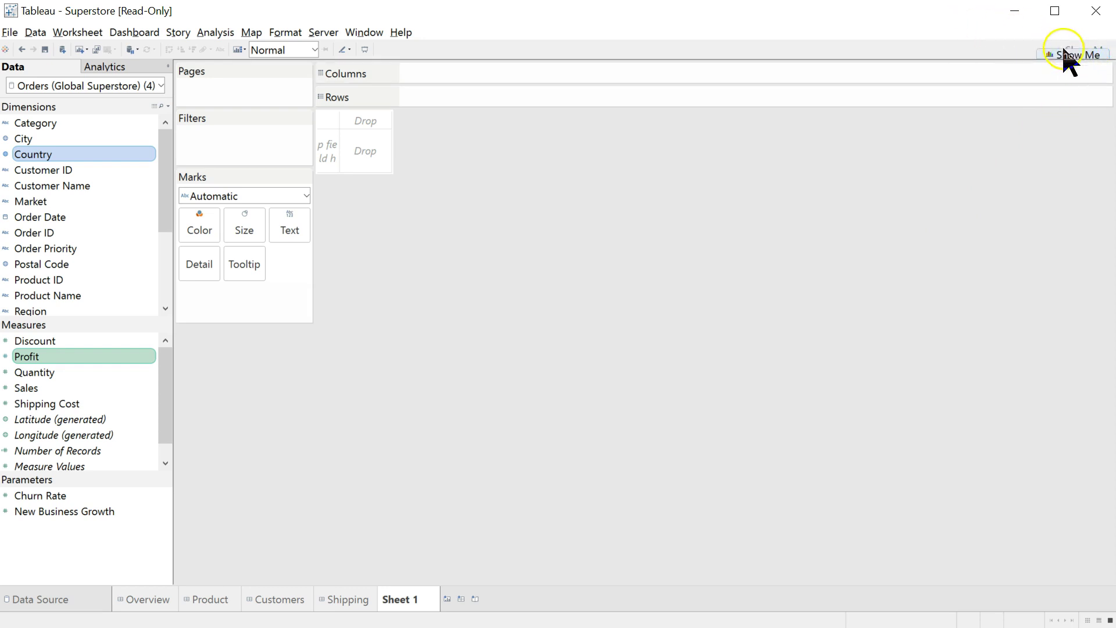
pyautogui.click(1088, 53)
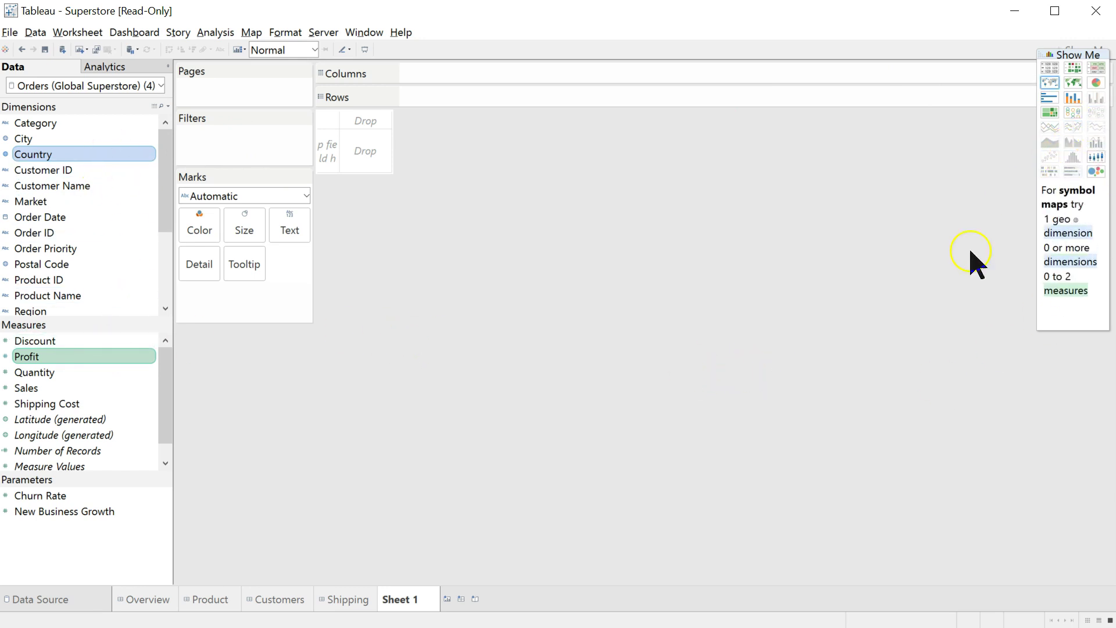
pyautogui.click(822, 254)
# - Build a filled map of SUM(Profit) by Country, finding Turkey lowest at -98,447
pyautogui.click(1075, 83)
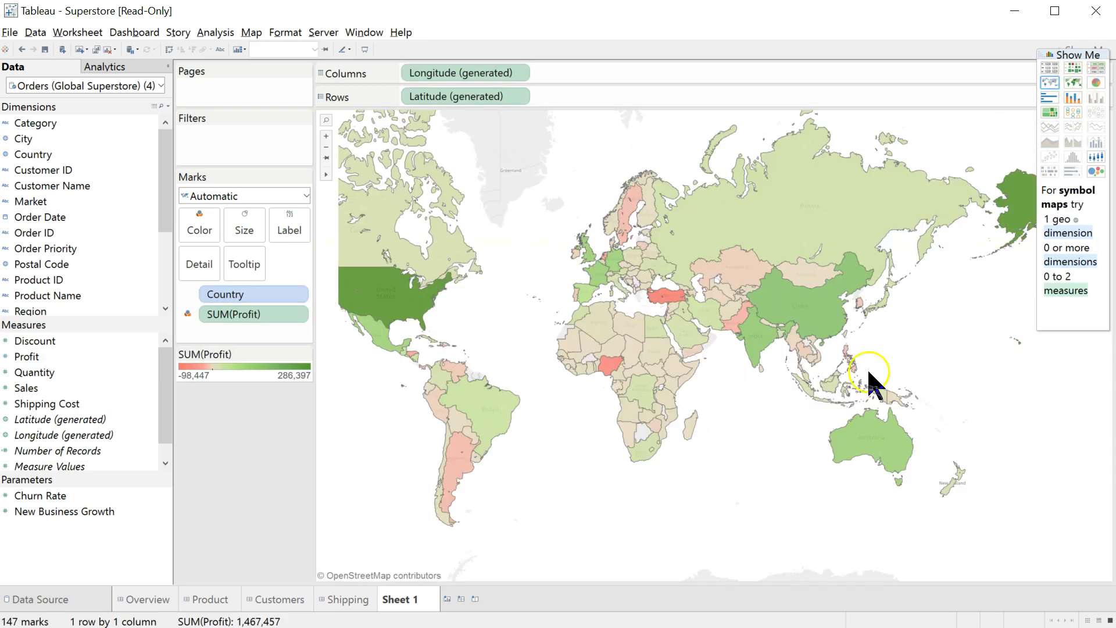
pyautogui.moveTo(392, 319)
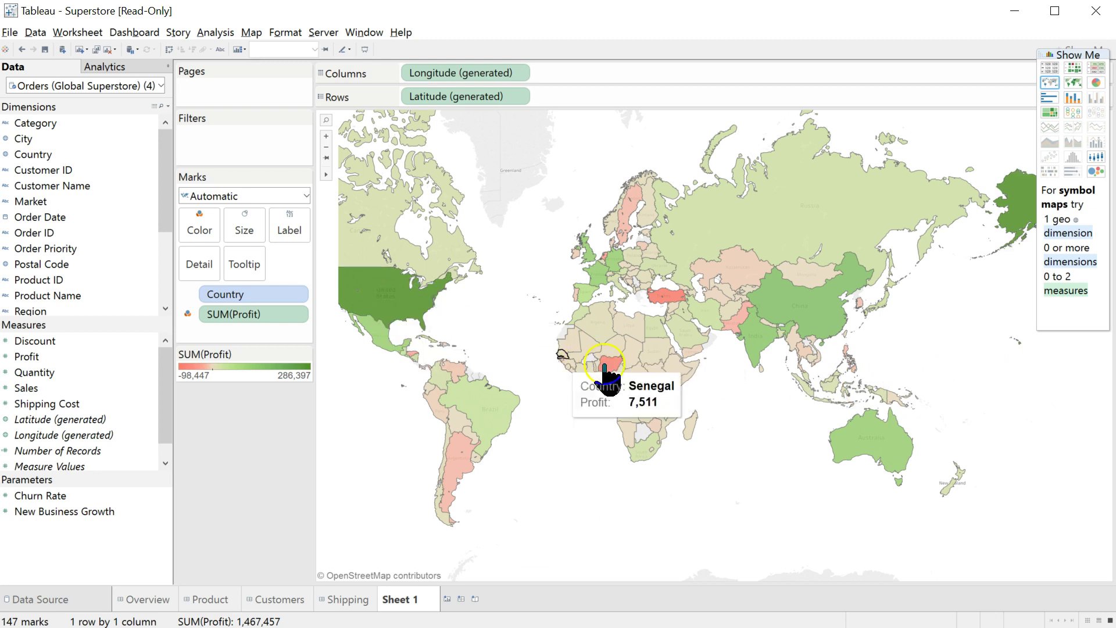
pyautogui.moveTo(640, 372)
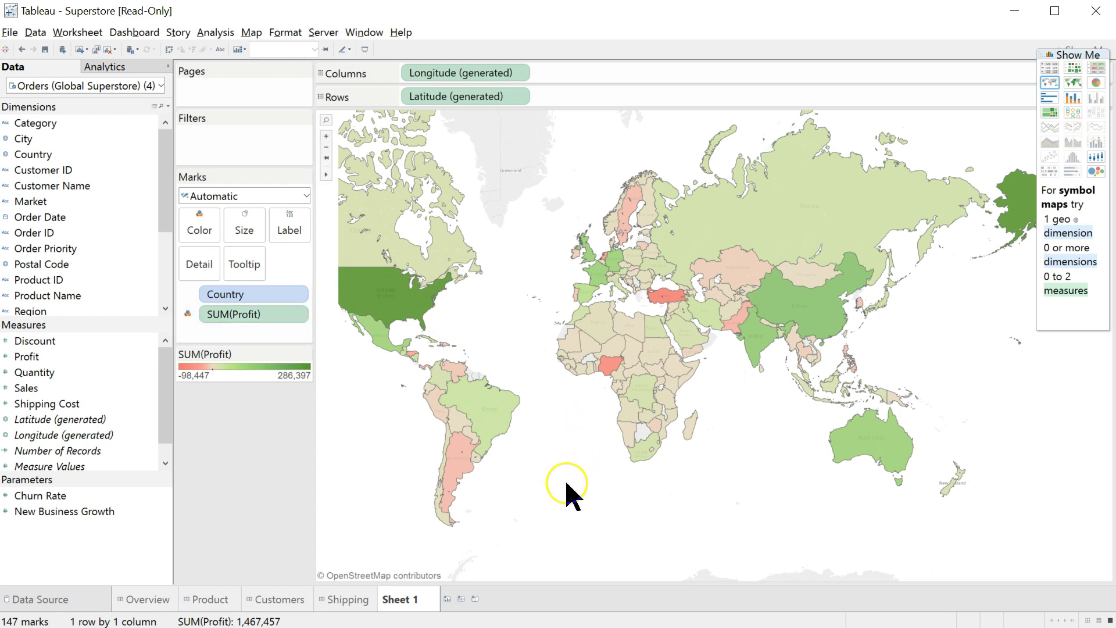
pyautogui.moveTo(401, 299)
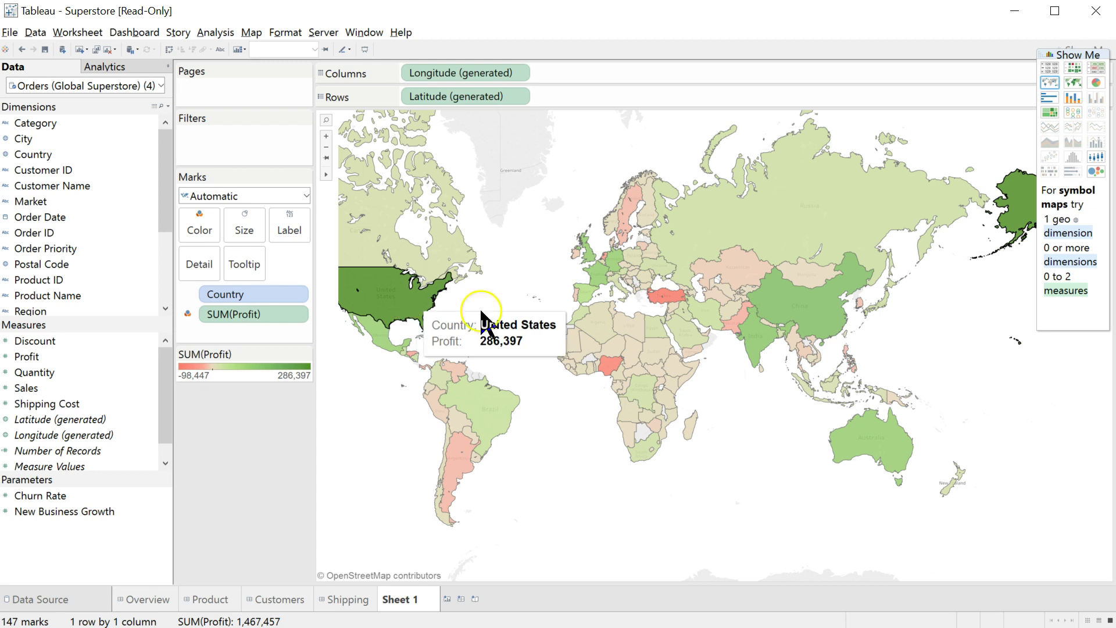
pyautogui.moveTo(612, 381)
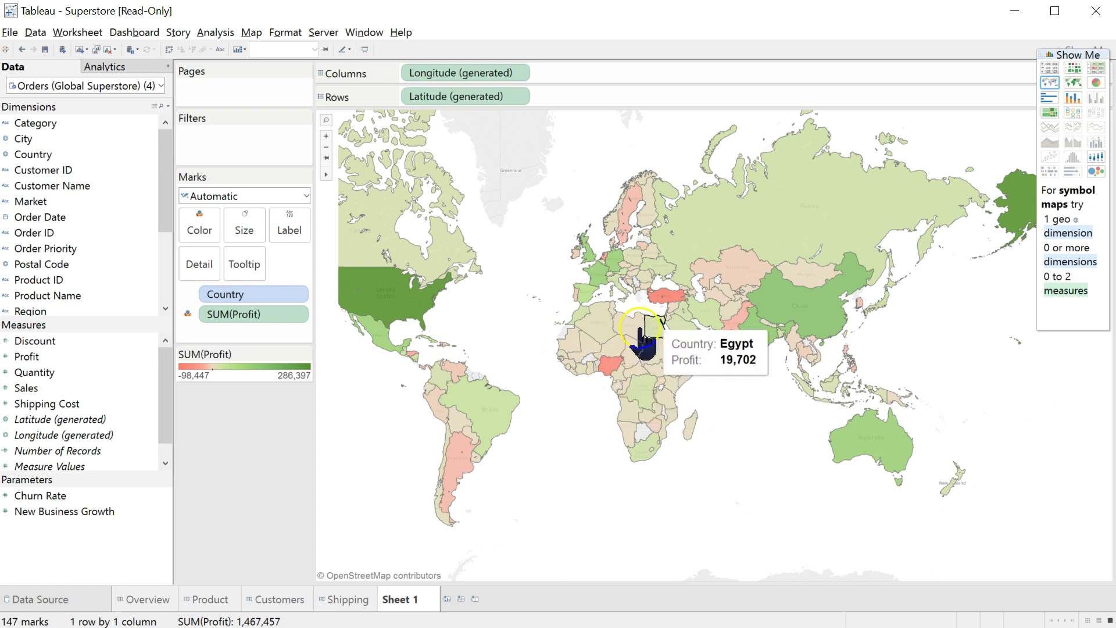
pyautogui.moveTo(659, 302)
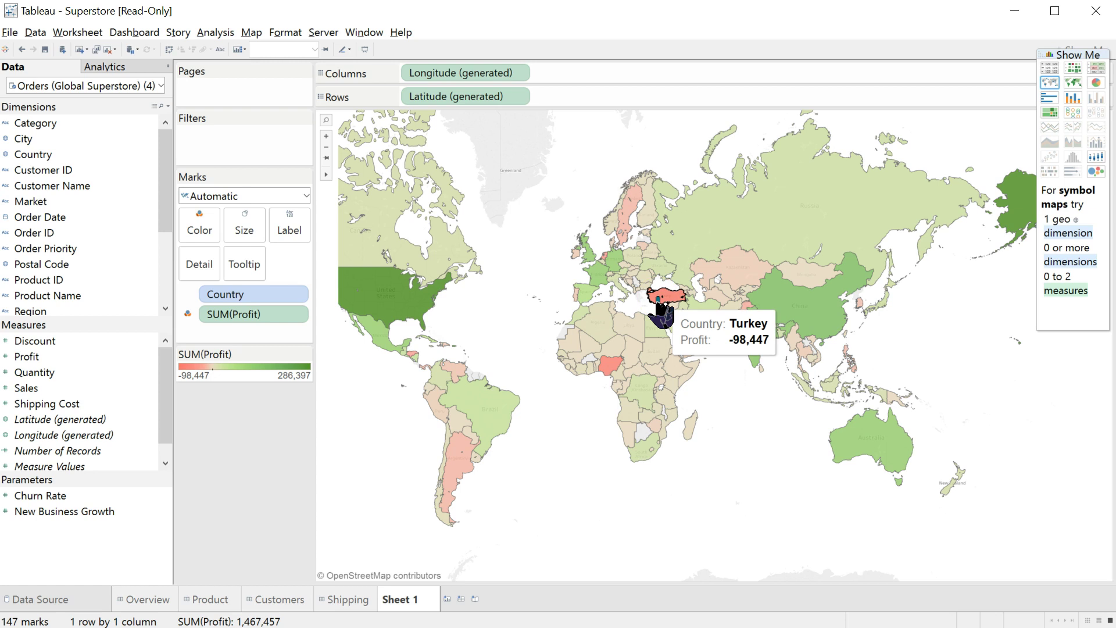
# - Show profit by country as horizontal bars and locate Turkey's bar at -98,447
pyautogui.click(1053, 99)
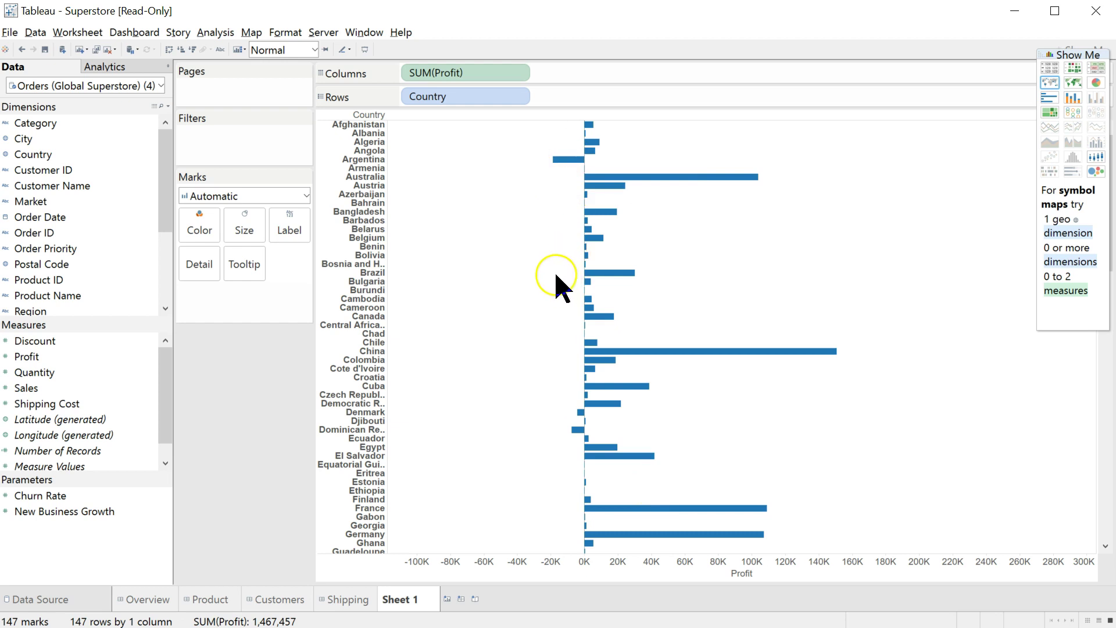
pyautogui.scroll(-2, 555, 285)
pyautogui.scroll(-15, 556, 285)
pyautogui.scroll(-8, 553, 331)
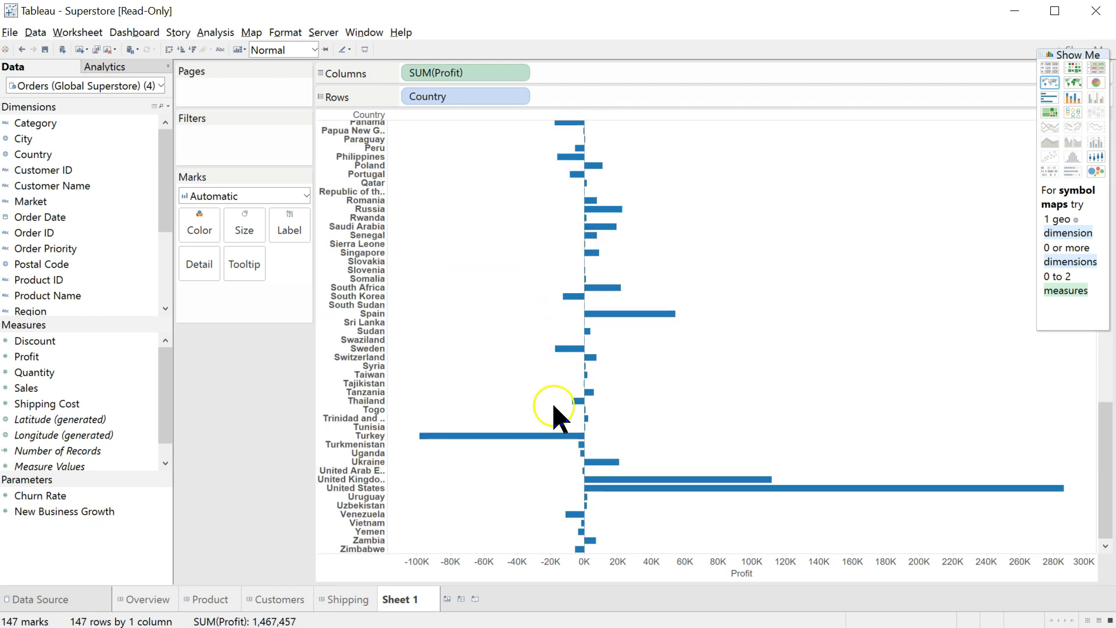
pyautogui.moveTo(539, 442)
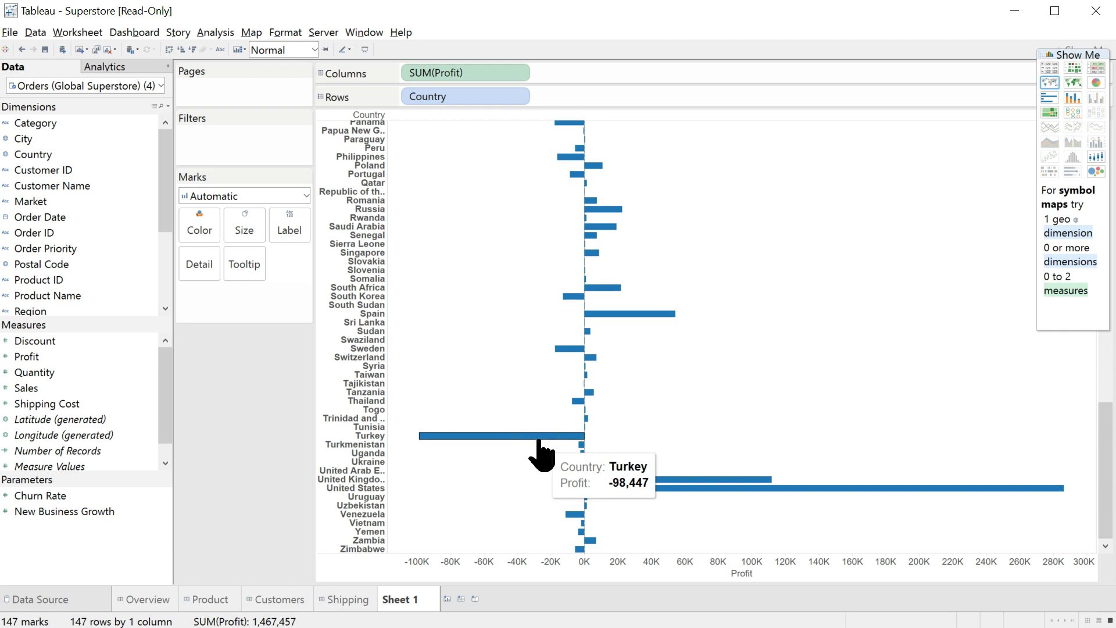
# - Check the Turkey and USA answers in the Word document
pyautogui.hotkey('alt', 'Tab')
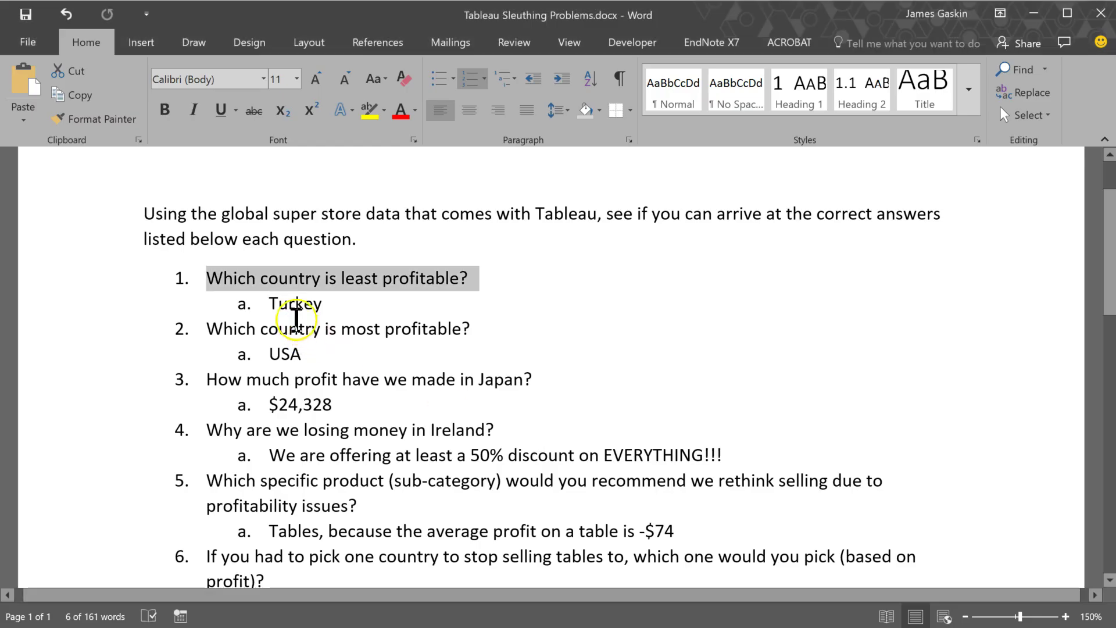
pyautogui.tripleClick(291, 308)
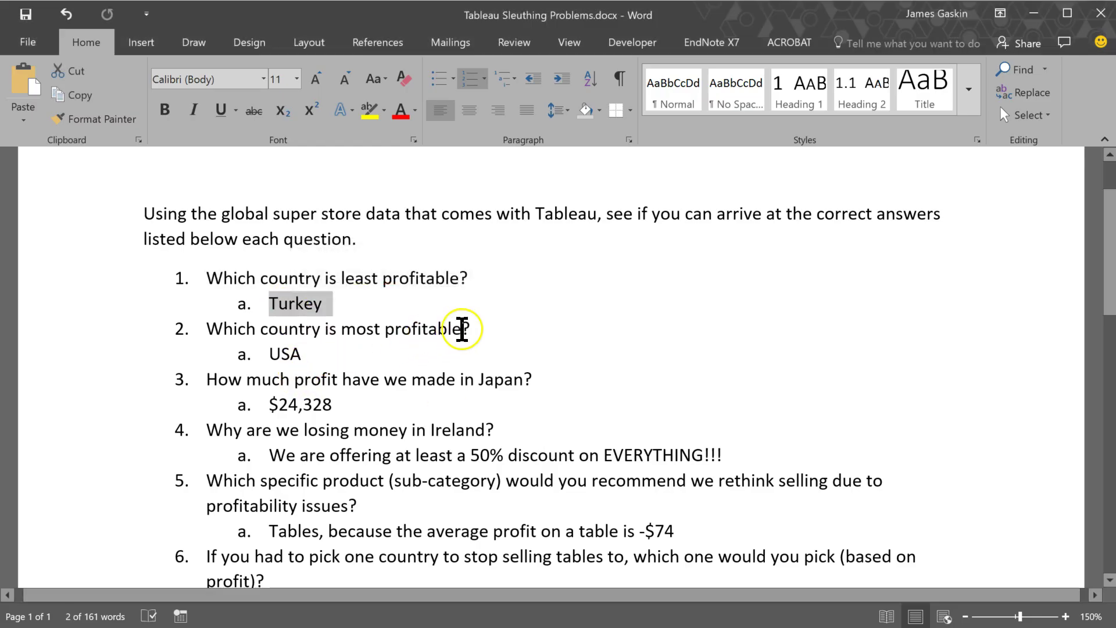
pyautogui.click(291, 354)
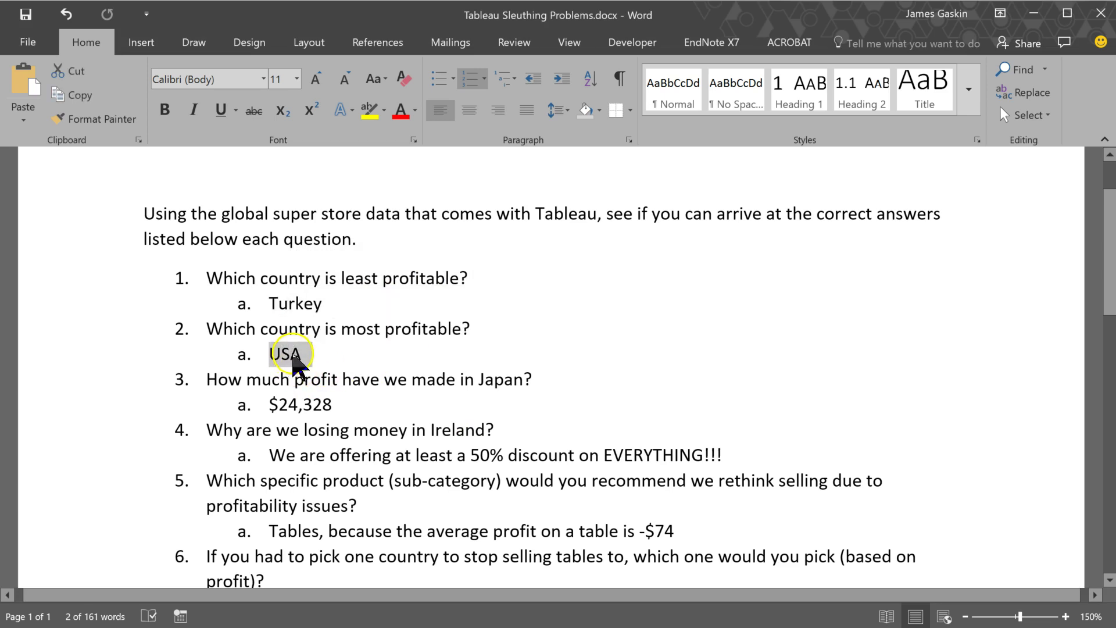
pyautogui.hotkey('alt', 'Tab')
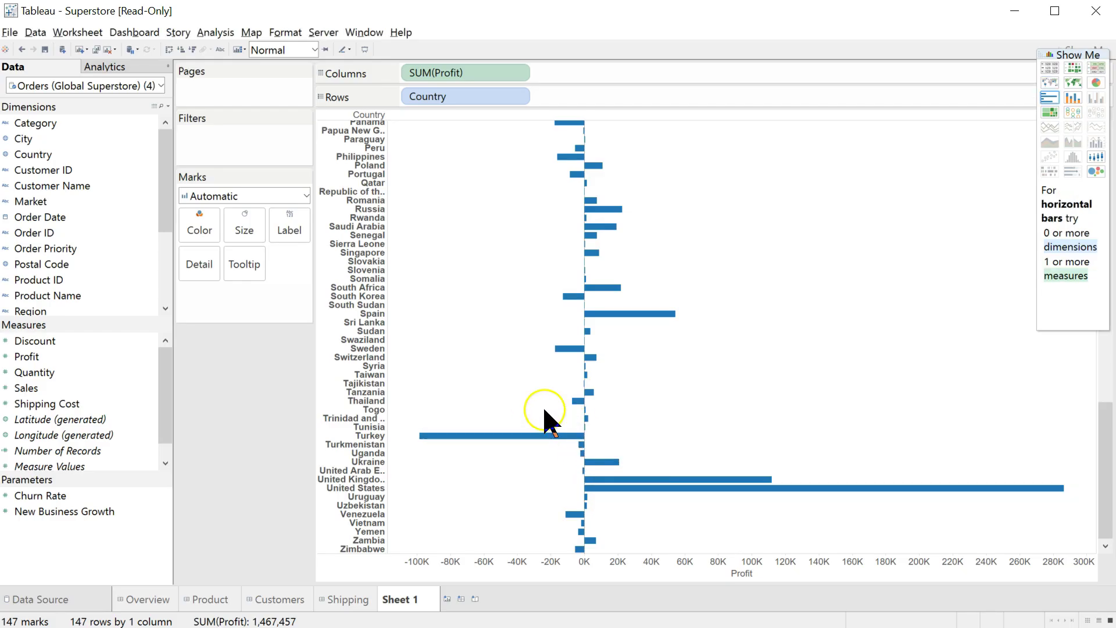
# - Switch back to a filled profit map and confirm the Japan $24,328 answer in Word
pyautogui.moveTo(891, 488)
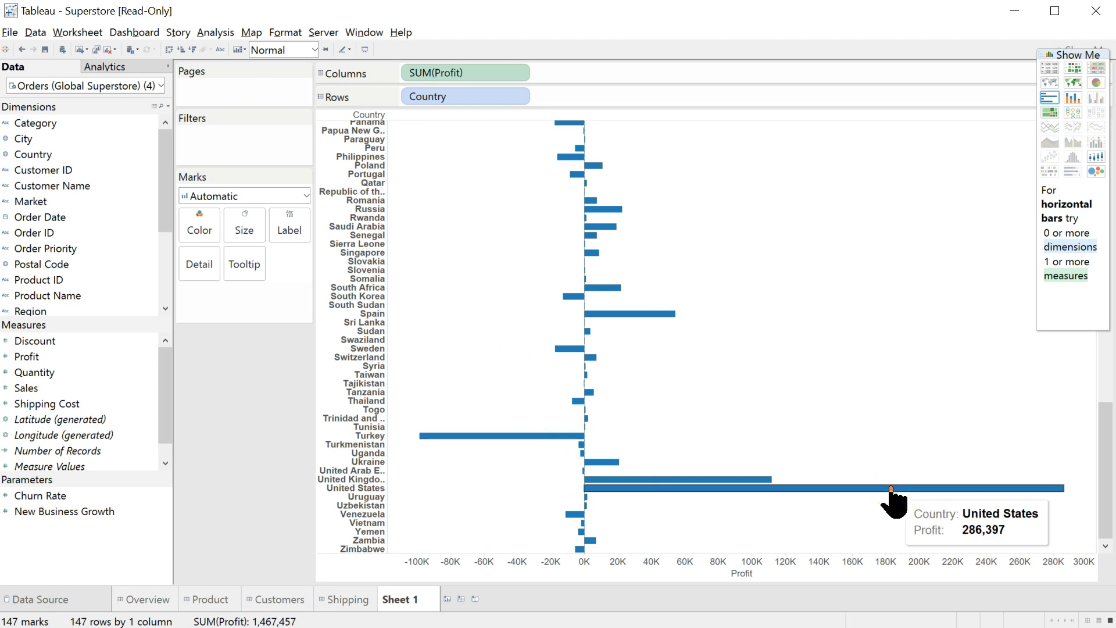
pyautogui.click(1074, 85)
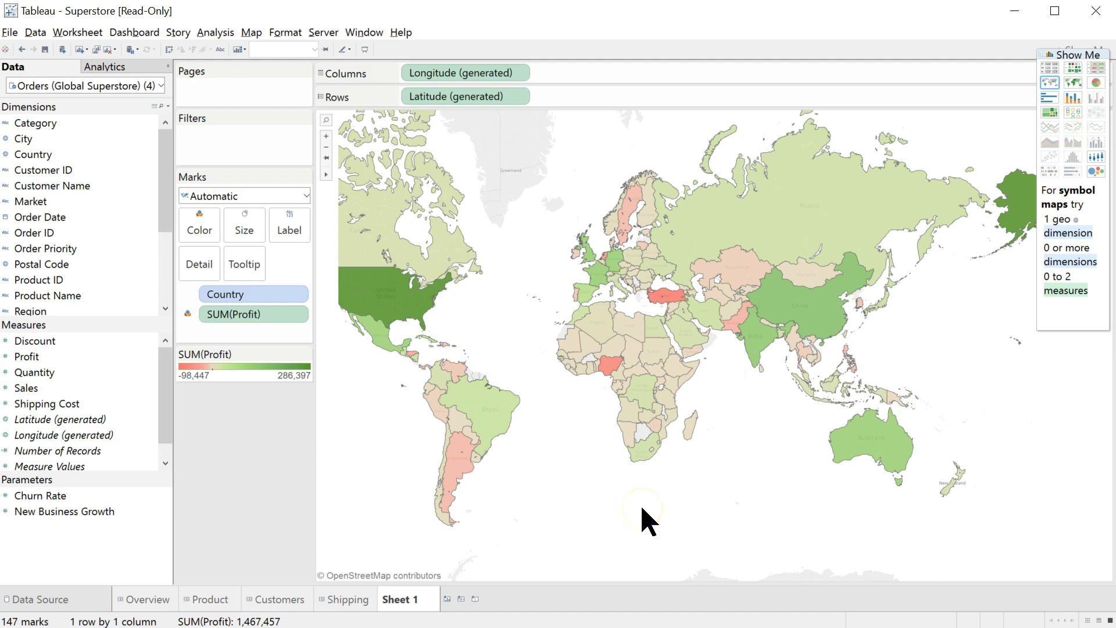
pyautogui.hotkey('alt', 'Tab')
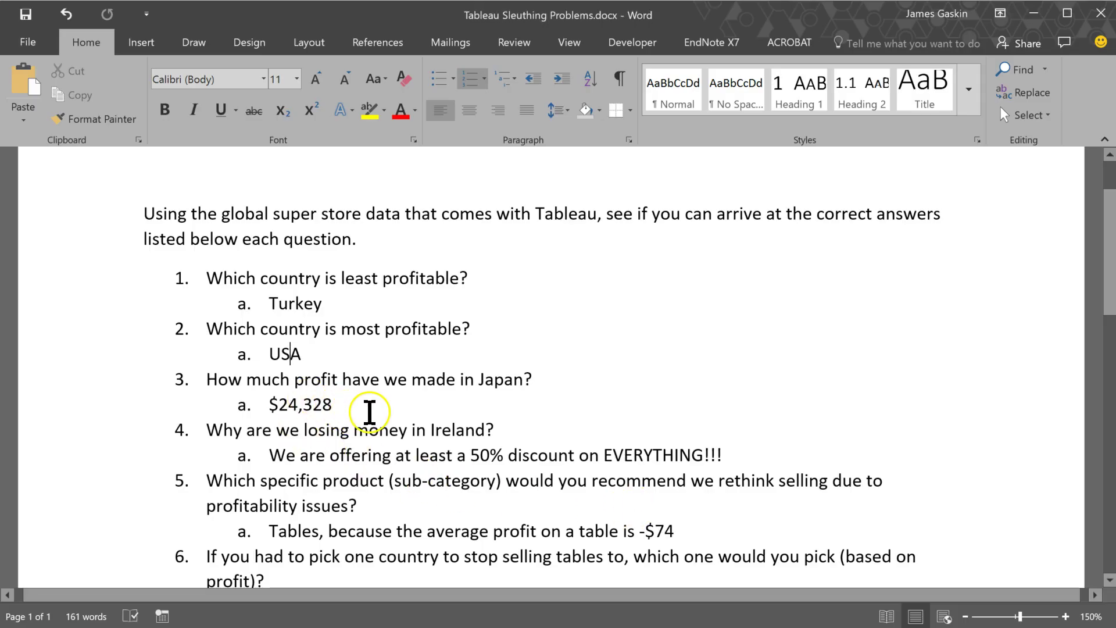
pyautogui.hotkey('alt', 'Tab')
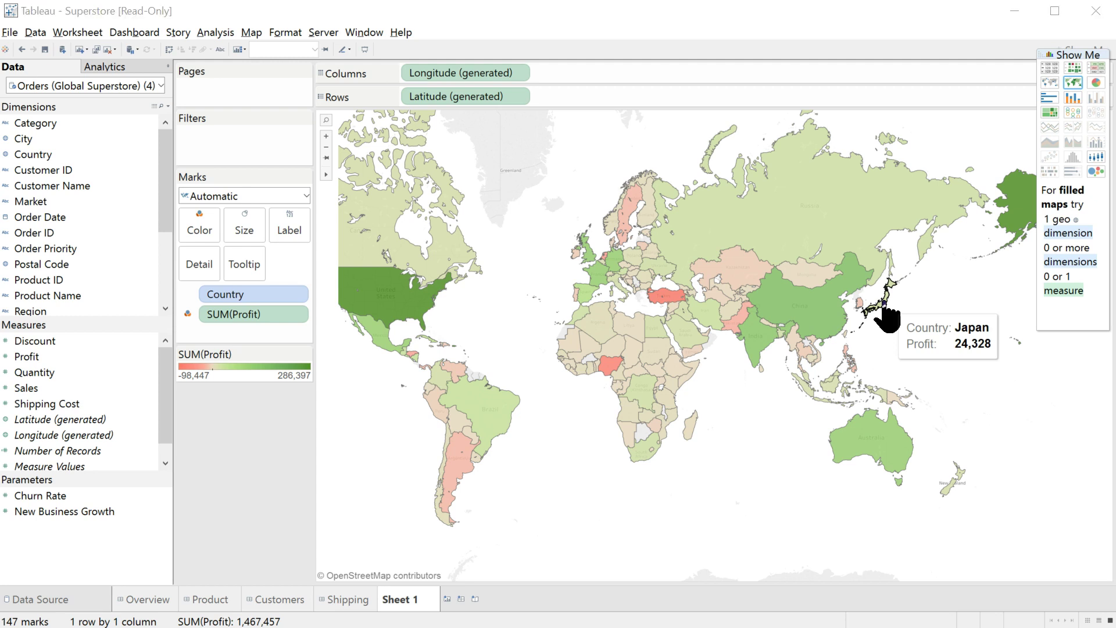
pyautogui.hotkey('alt', 'Tab')
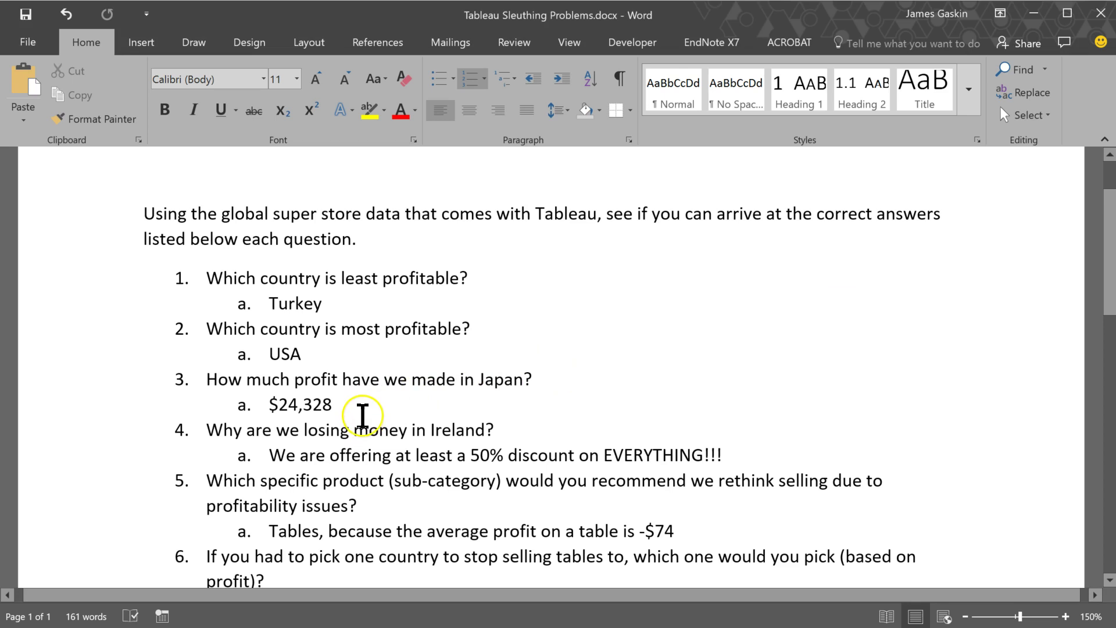
pyautogui.moveTo(358, 410); pyautogui.dragTo(249, 403)
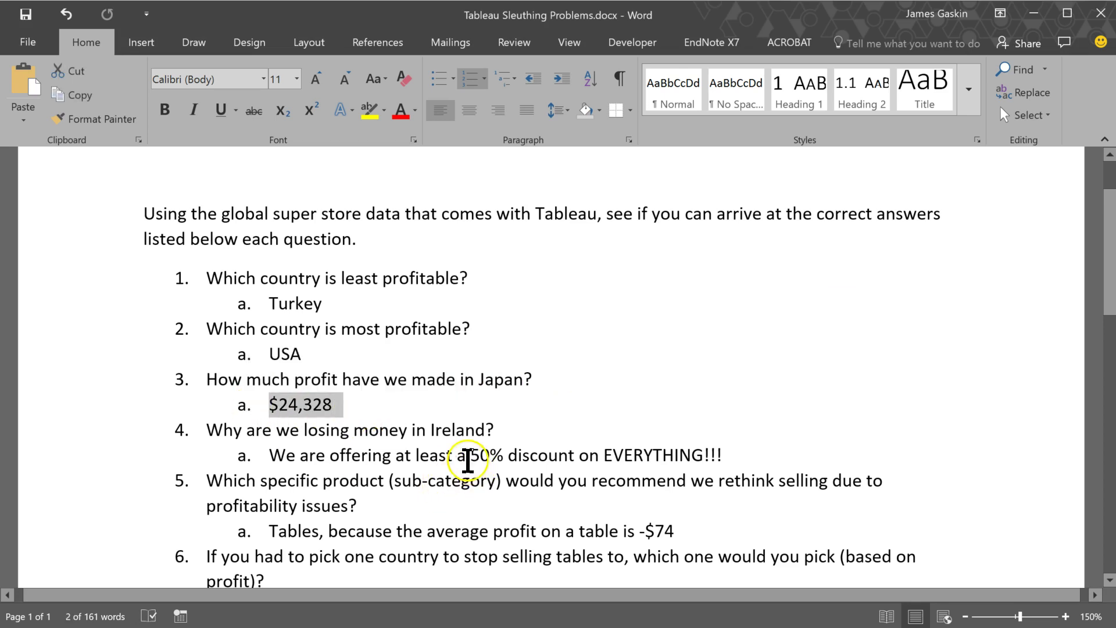
pyautogui.moveTo(504, 430); pyautogui.dragTo(204, 442)
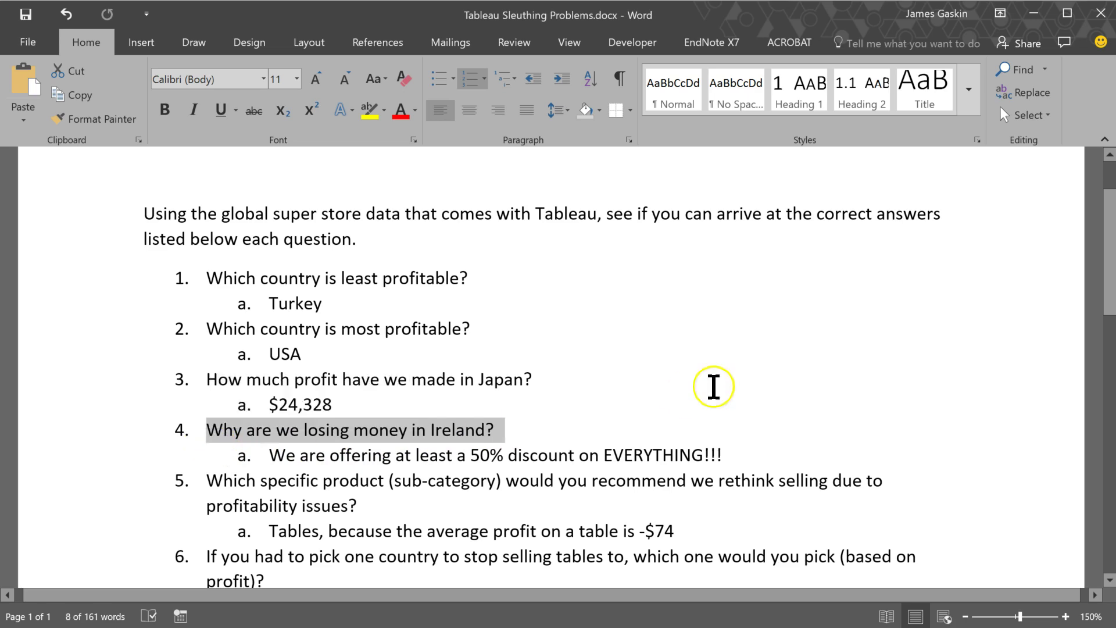
pyautogui.hotkey('alt', 'Tab')
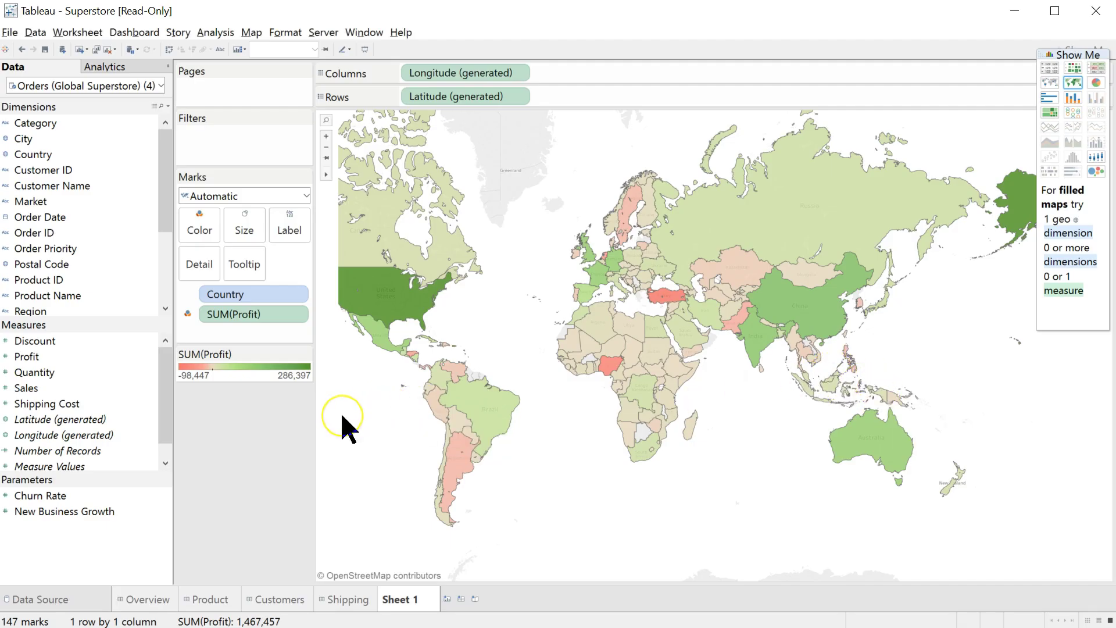
pyautogui.click(341, 425)
pyautogui.click(568, 476)
pyautogui.click(576, 252)
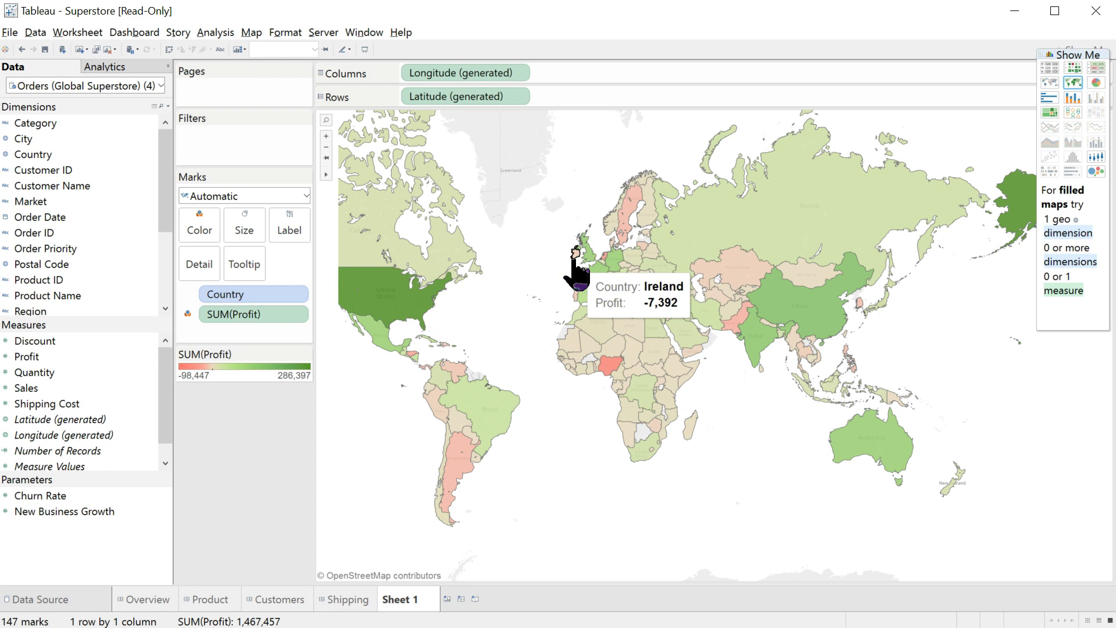
pyautogui.click(304, 431)
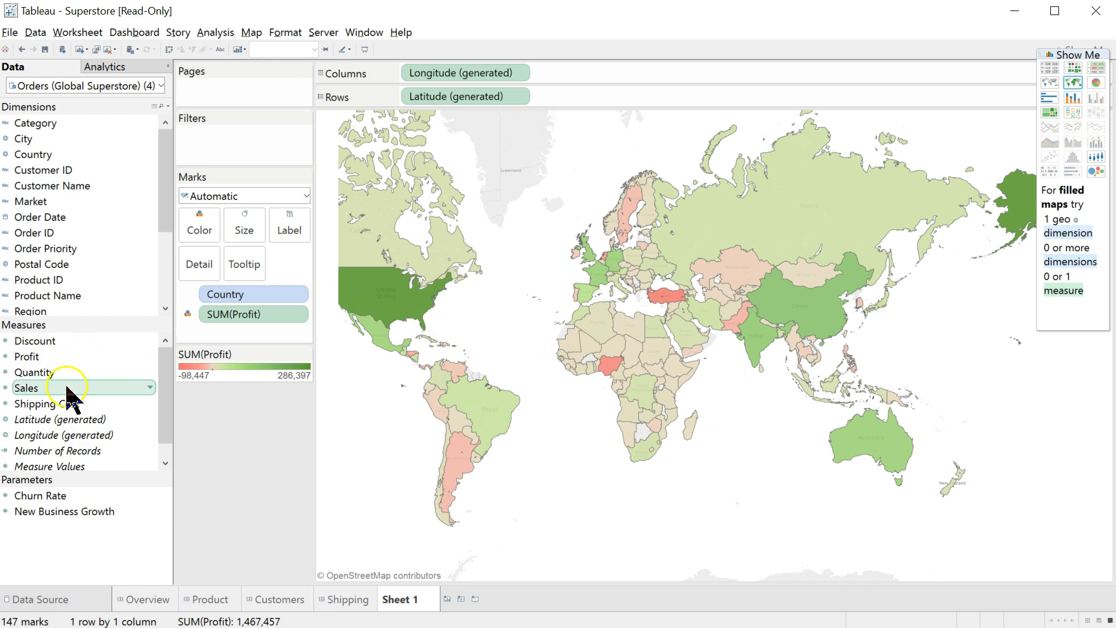
pyautogui.click(68, 400)
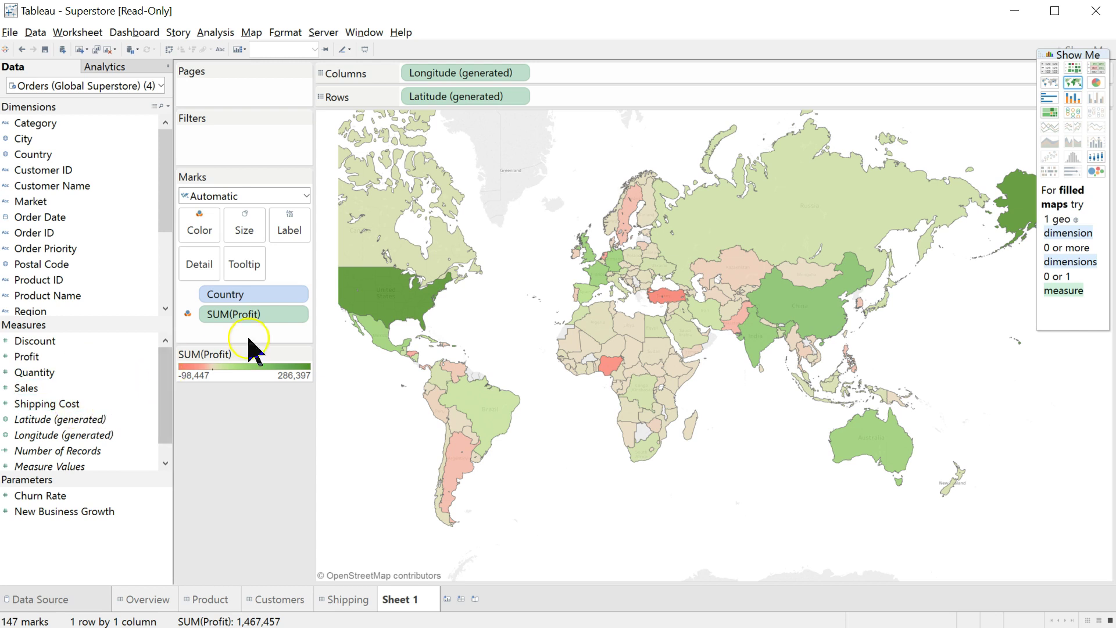
# - Replace SUM(Profit) with Shipping Cost on Color, aggregated as an average
pyautogui.moveTo(274, 317); pyautogui.dragTo(149, 368)
pyautogui.moveTo(67, 409); pyautogui.dragTo(211, 231)
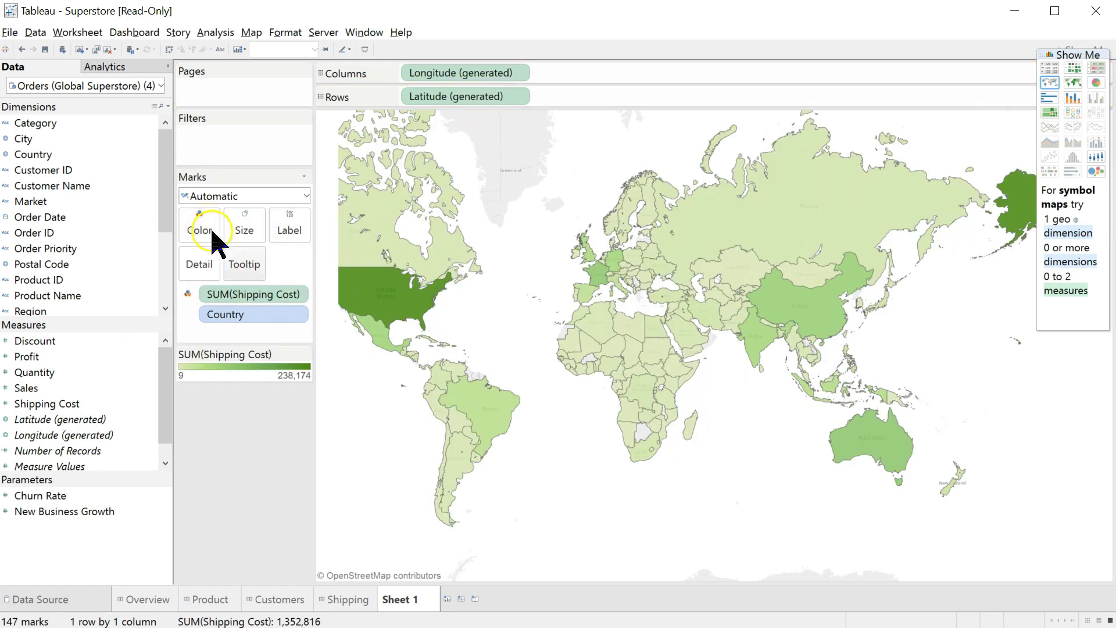
pyautogui.click(296, 294)
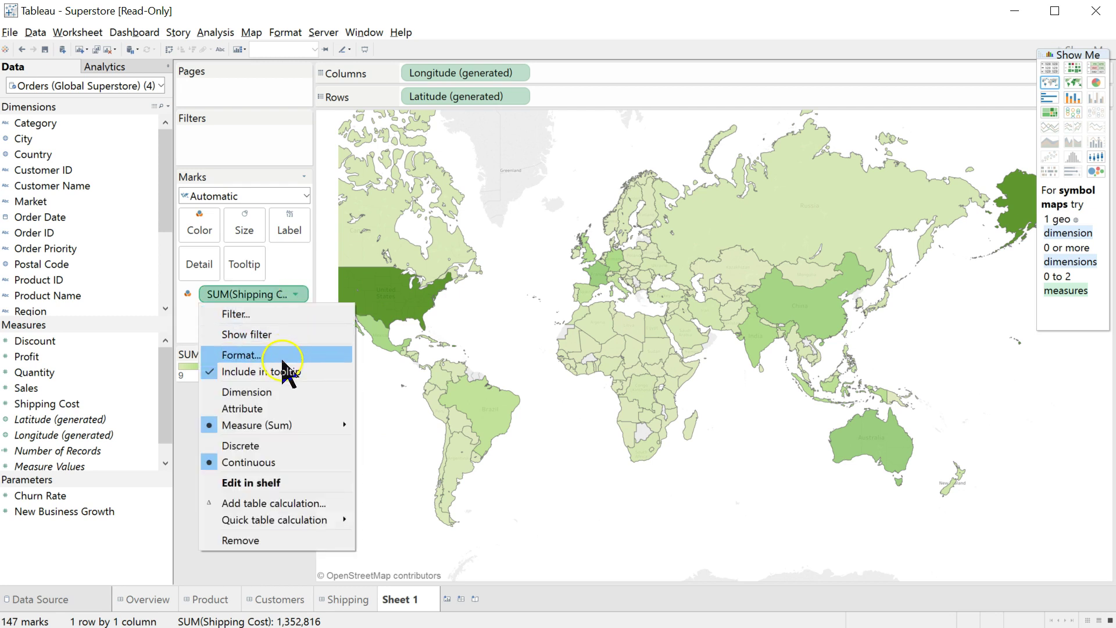
pyautogui.click(297, 296)
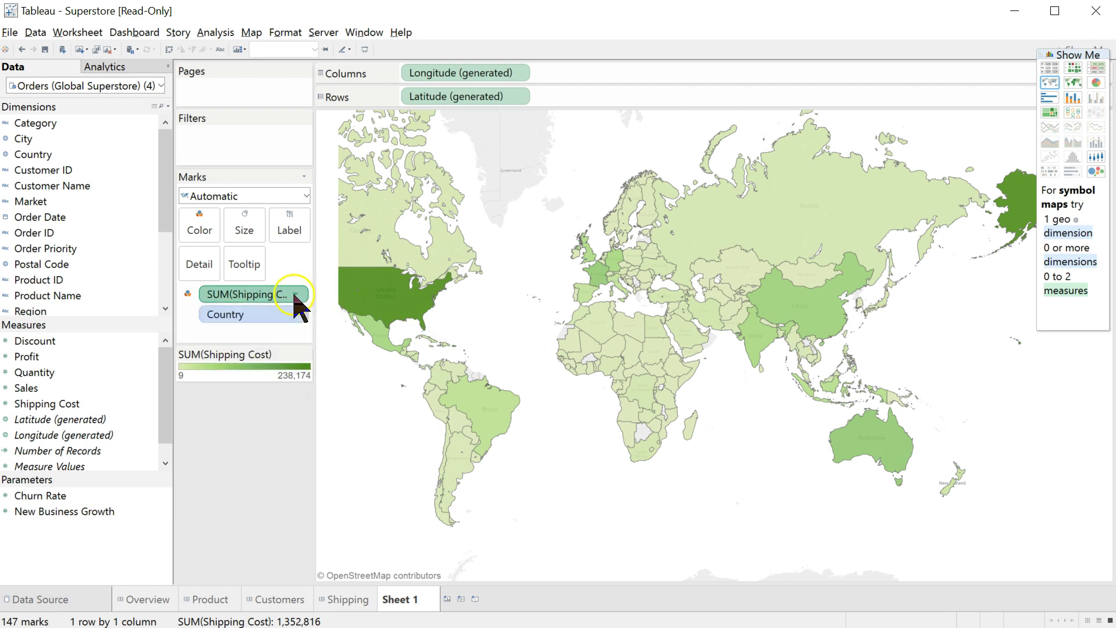
pyautogui.click(296, 295)
pyautogui.moveTo(307, 425)
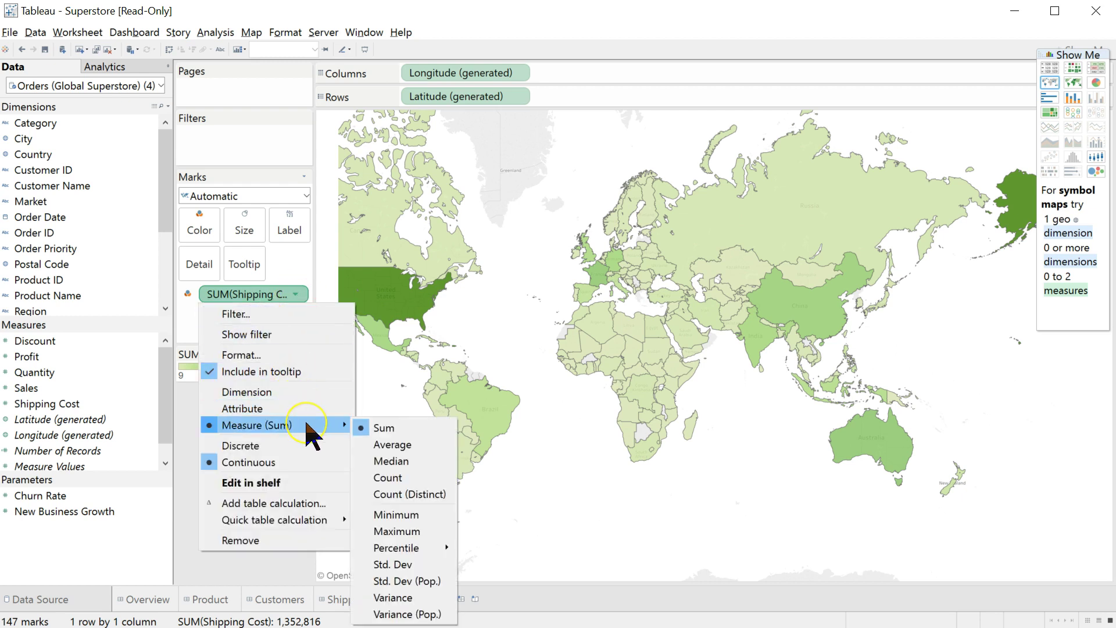
pyautogui.click(419, 444)
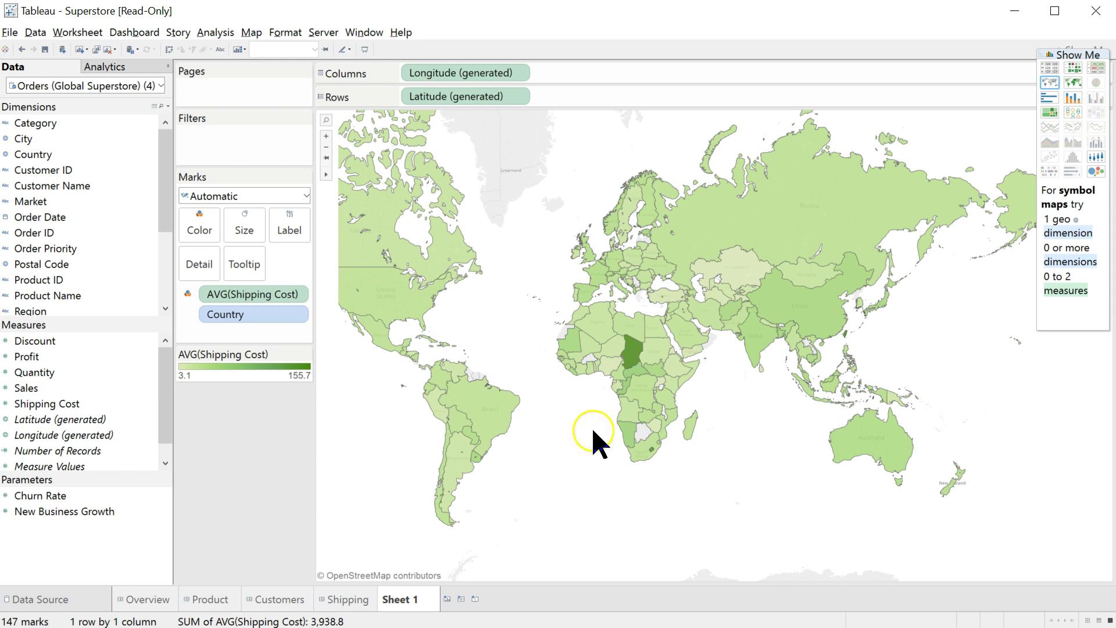
# - Read Ireland's and Mongolia's average shipping cost, then remove Shipping Cost from Color
pyautogui.moveTo(637, 362)
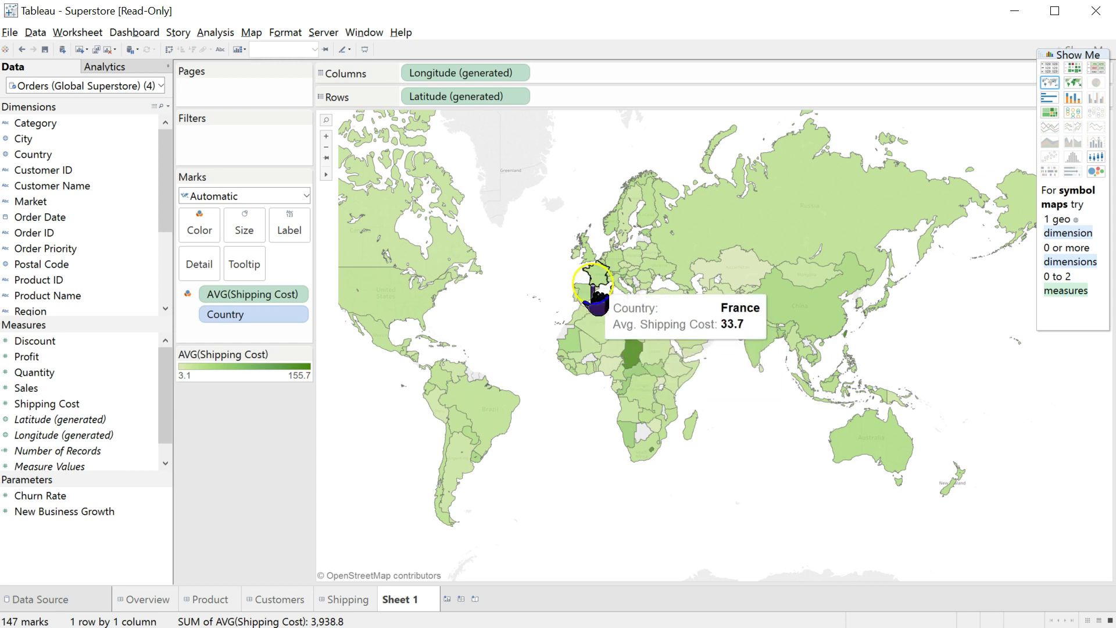
pyautogui.click(576, 258)
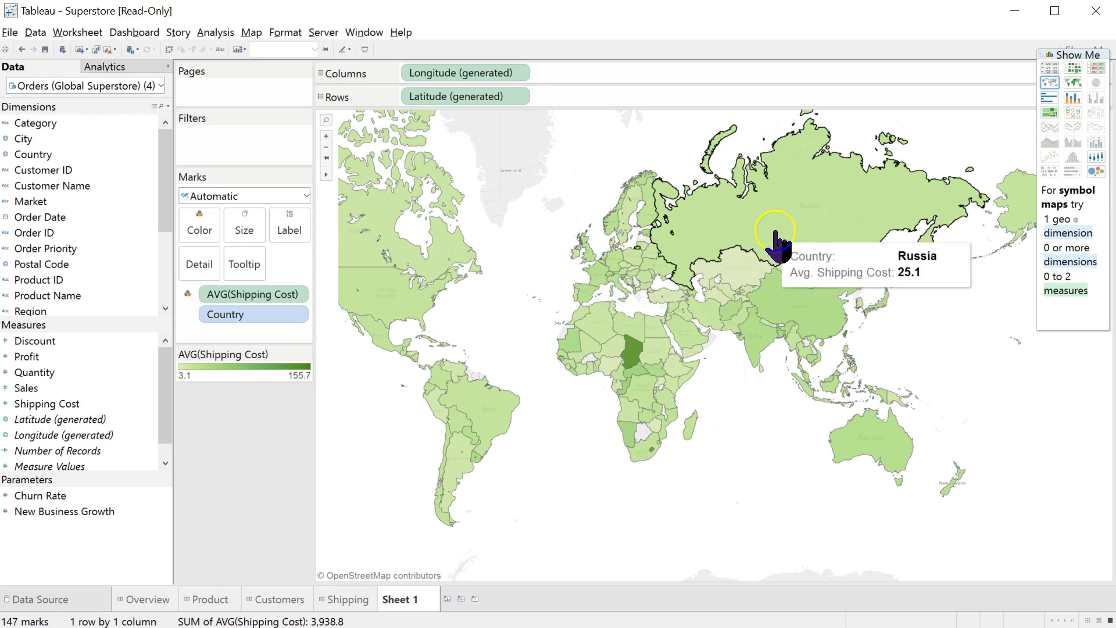
pyautogui.click(802, 280)
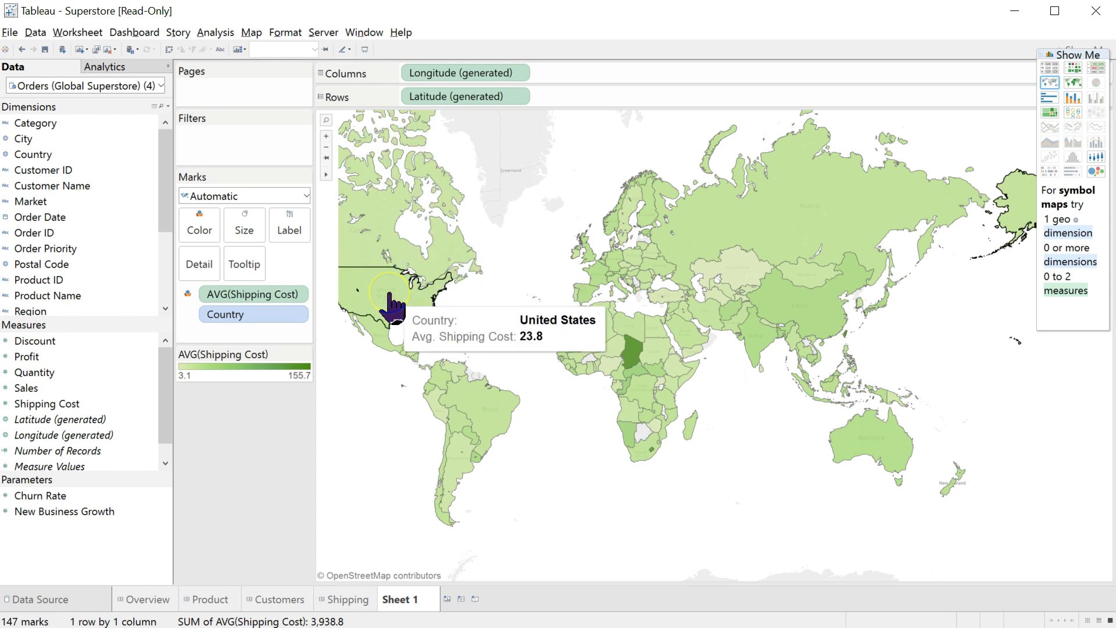
pyautogui.moveTo(366, 446); pyautogui.dragTo(23, 357)
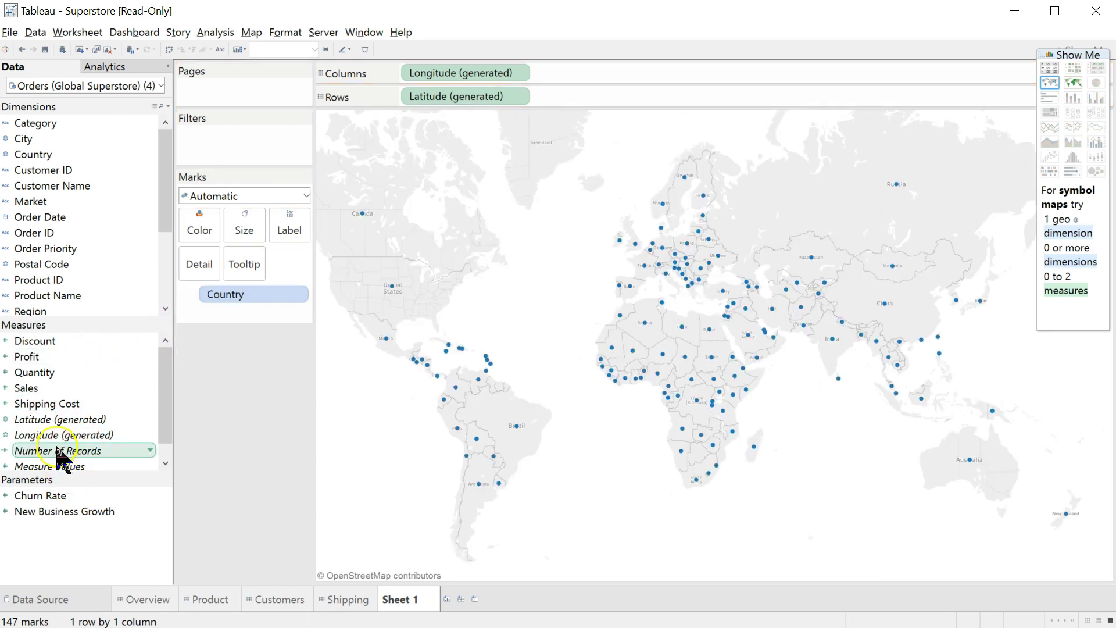
# - Colour the map by AVG(Discount) and compare countries, with Ireland at 0.5028
pyautogui.moveTo(39, 343); pyautogui.dragTo(198, 232)
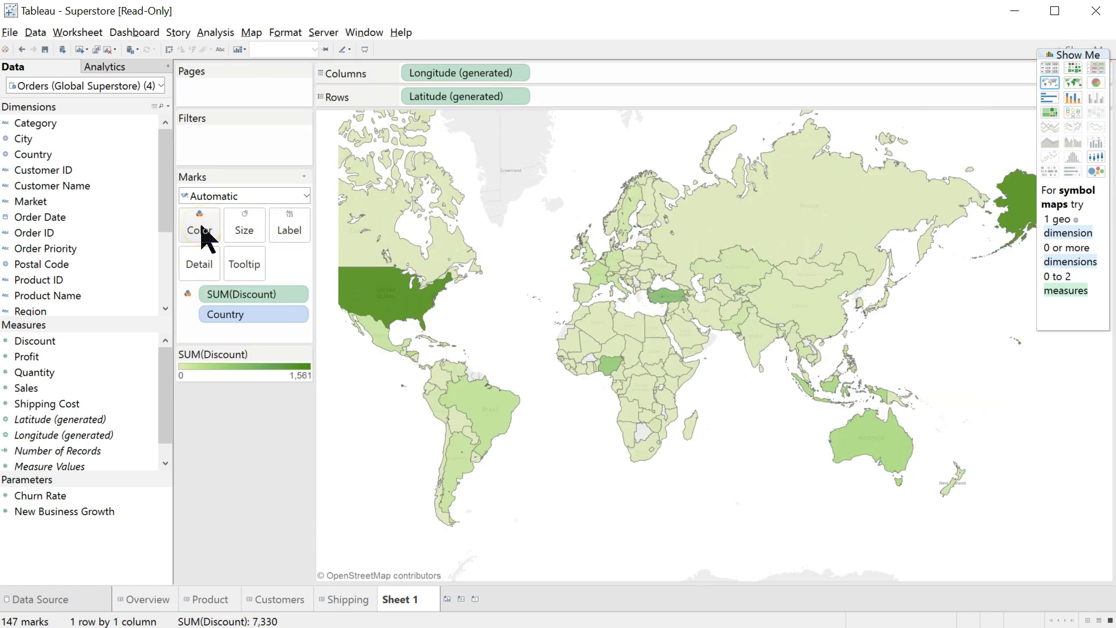
pyautogui.click(296, 294)
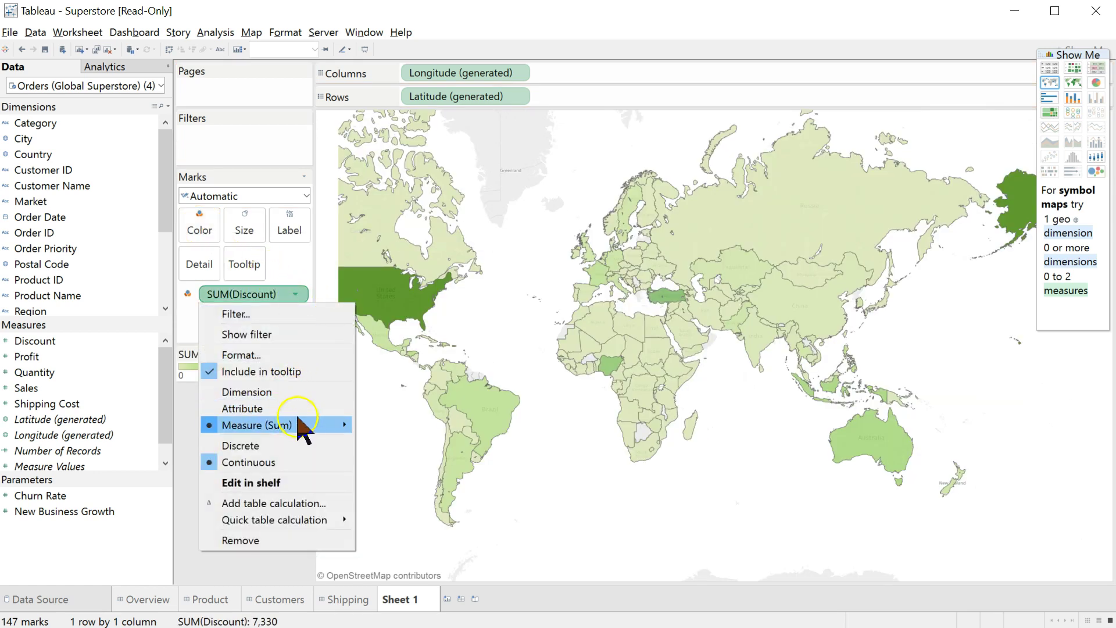
pyautogui.moveTo(301, 424)
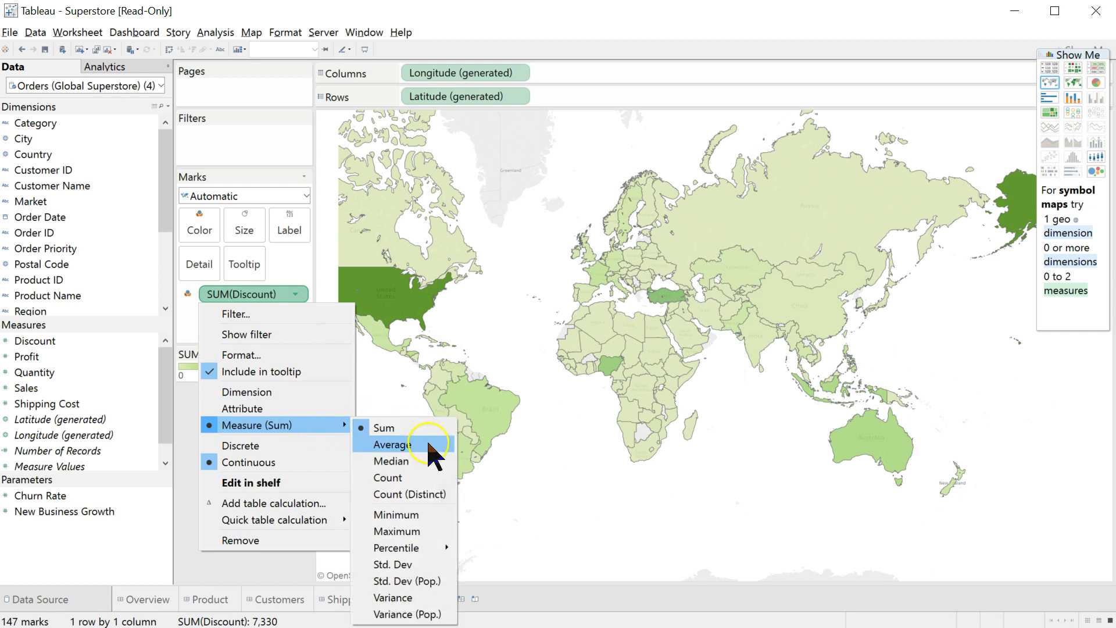
pyautogui.click(392, 445)
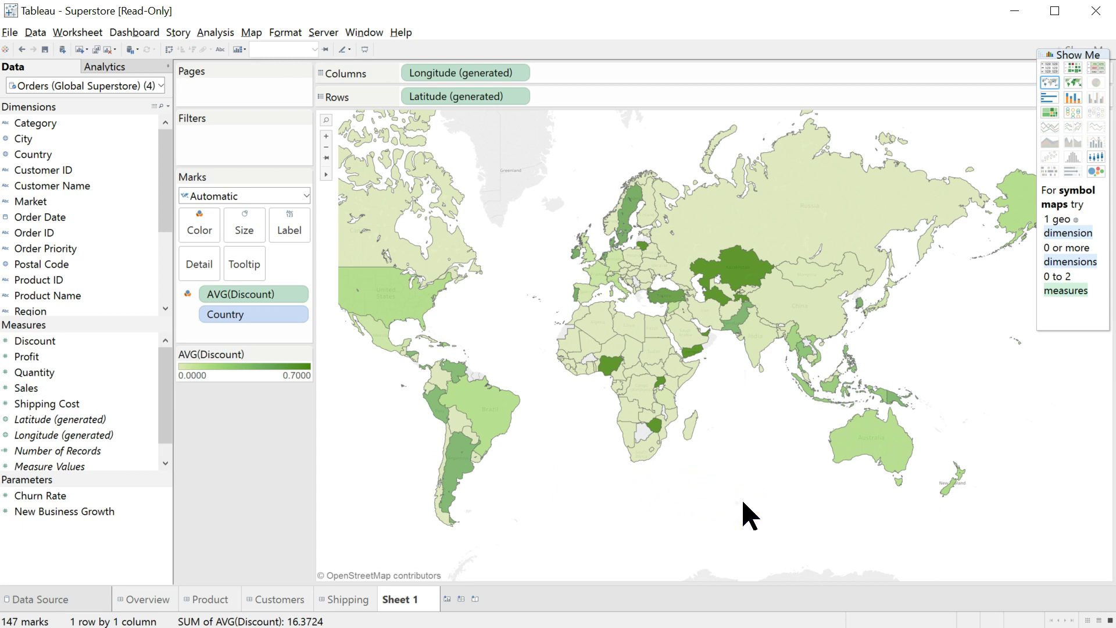
pyautogui.moveTo(749, 281)
pyautogui.moveTo(659, 431)
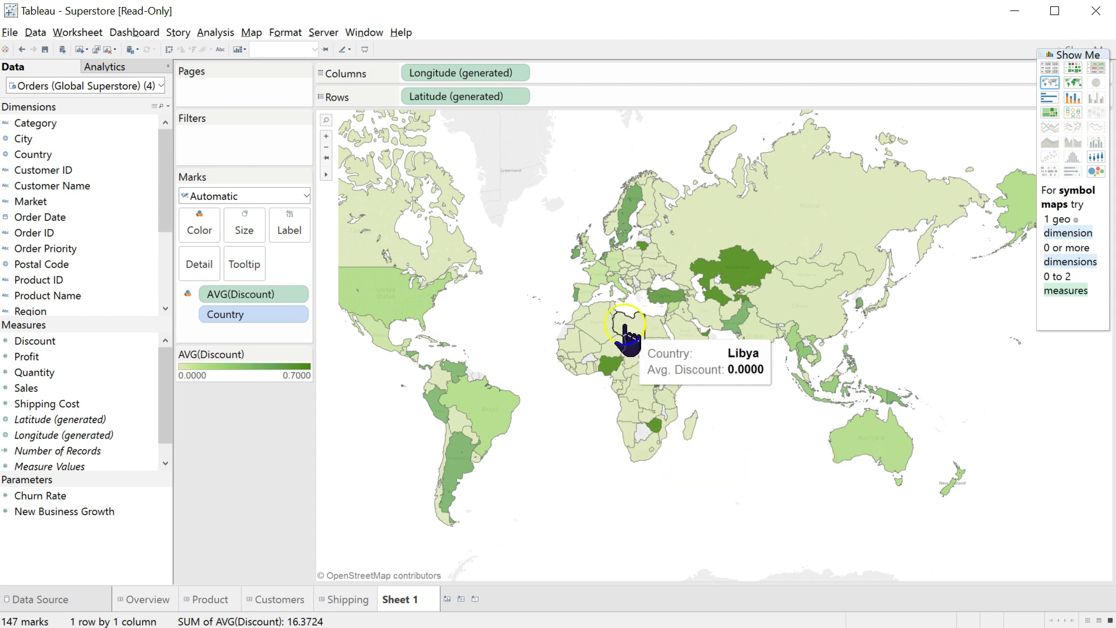
pyautogui.moveTo(615, 261)
pyautogui.moveTo(576, 251)
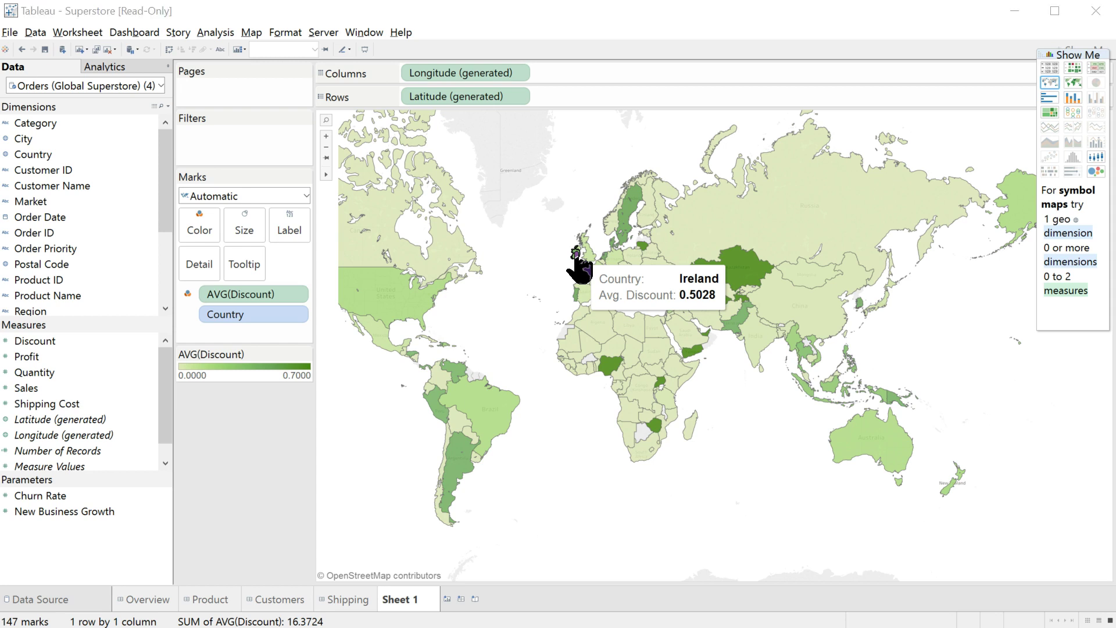
pyautogui.hotkey('alt', 'Tab')
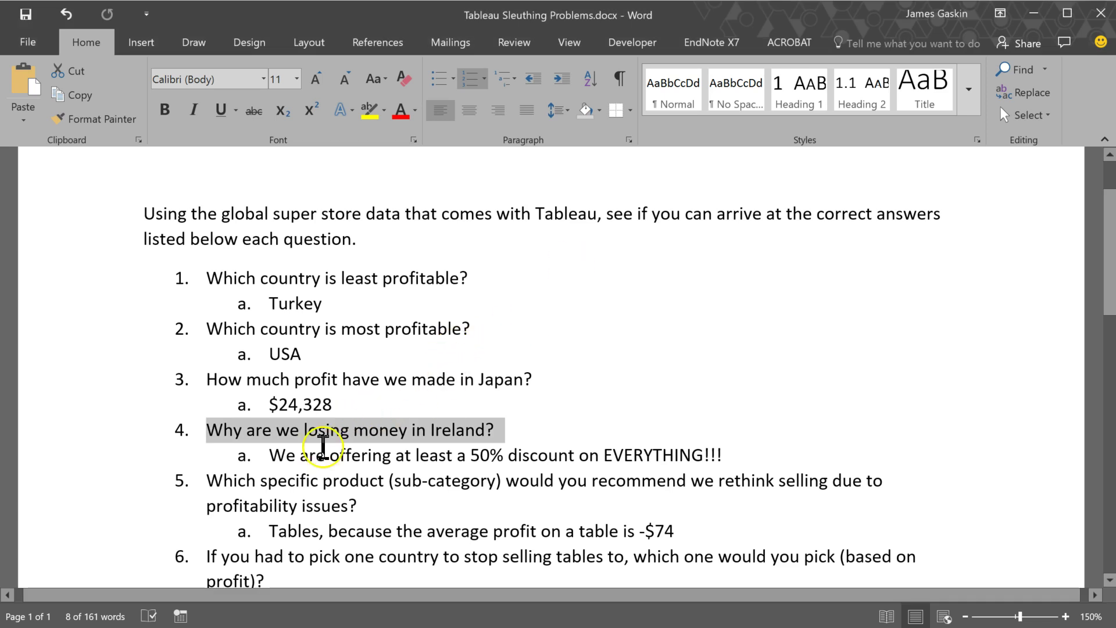
pyautogui.moveTo(273, 455); pyautogui.dragTo(726, 456)
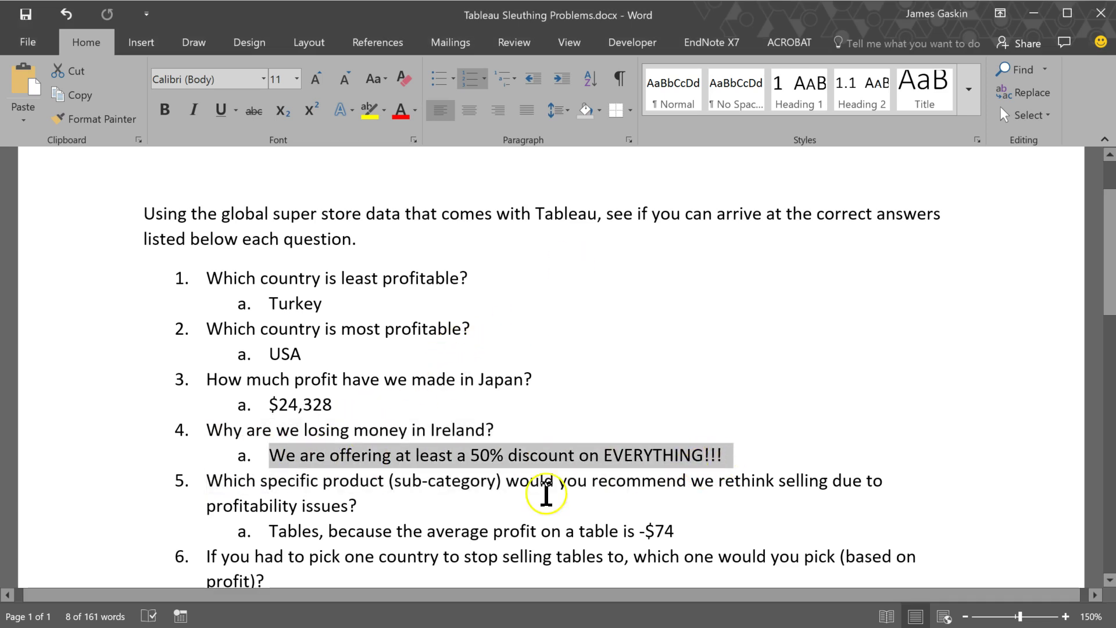
pyautogui.moveTo(210, 480); pyautogui.dragTo(445, 505)
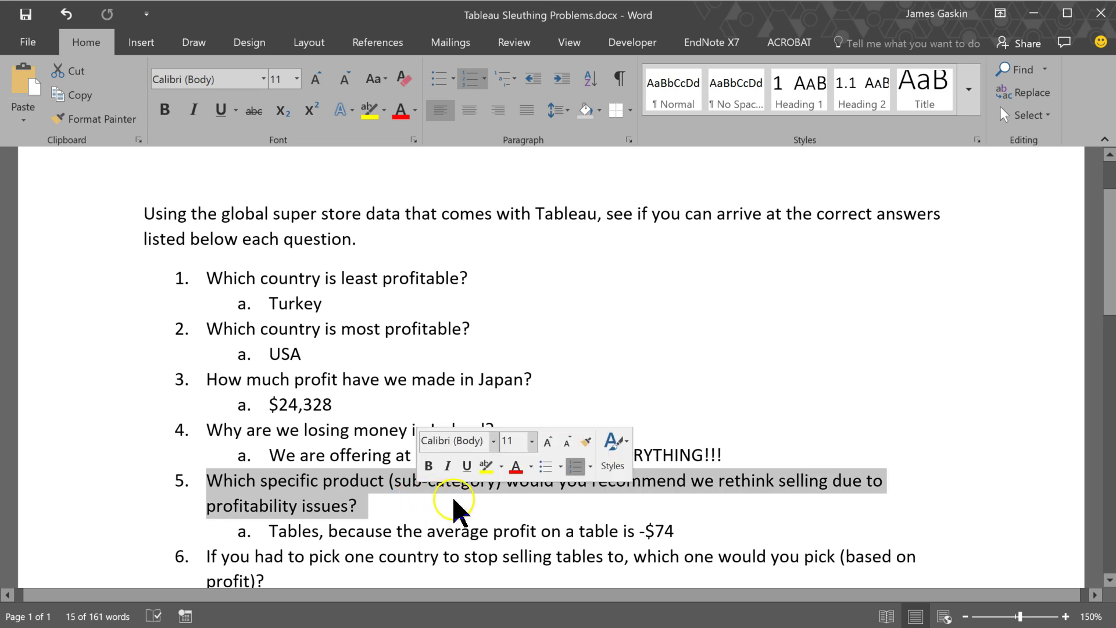
pyautogui.hotkey('alt', 'Tab')
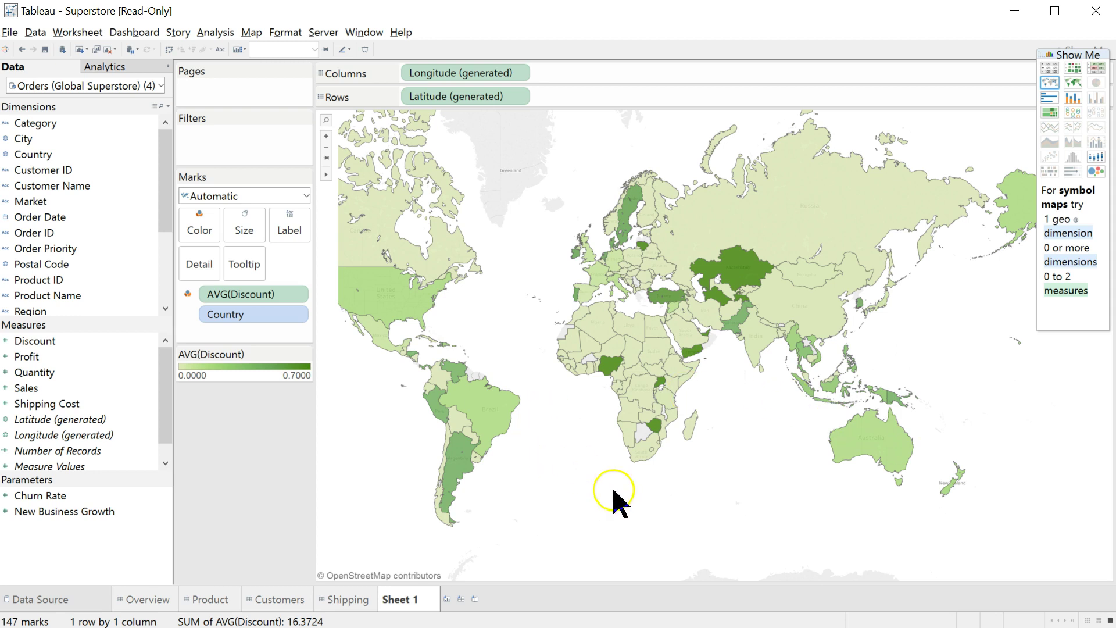
# - On a new Sheet 2, chart SUM(Profit) by Sub-Category as a pie
pyautogui.click(447, 598)
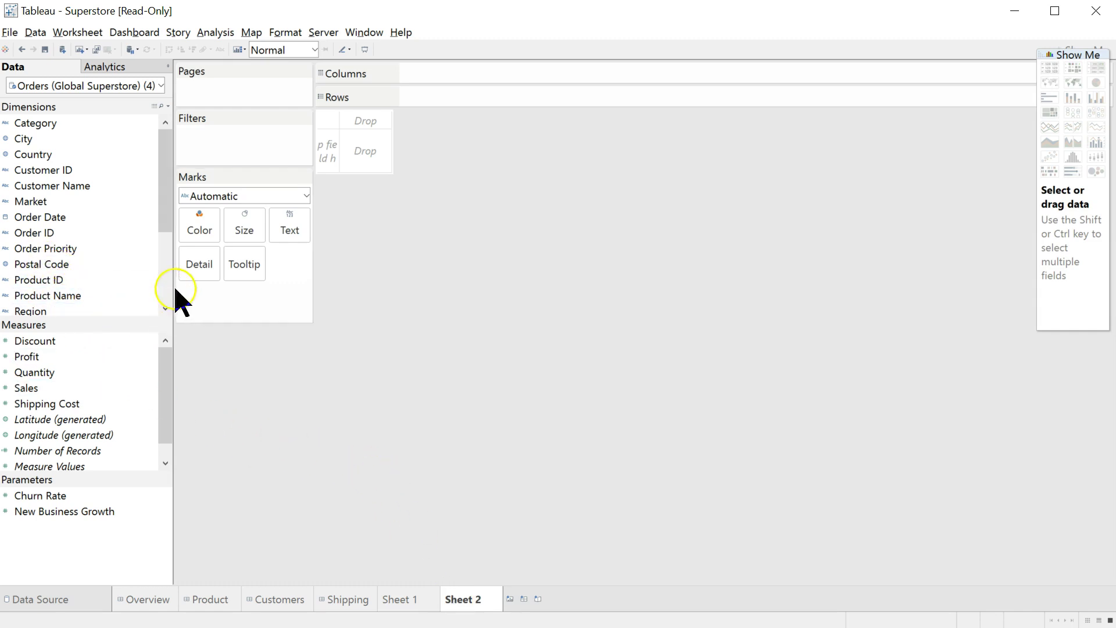
pyautogui.click(165, 308)
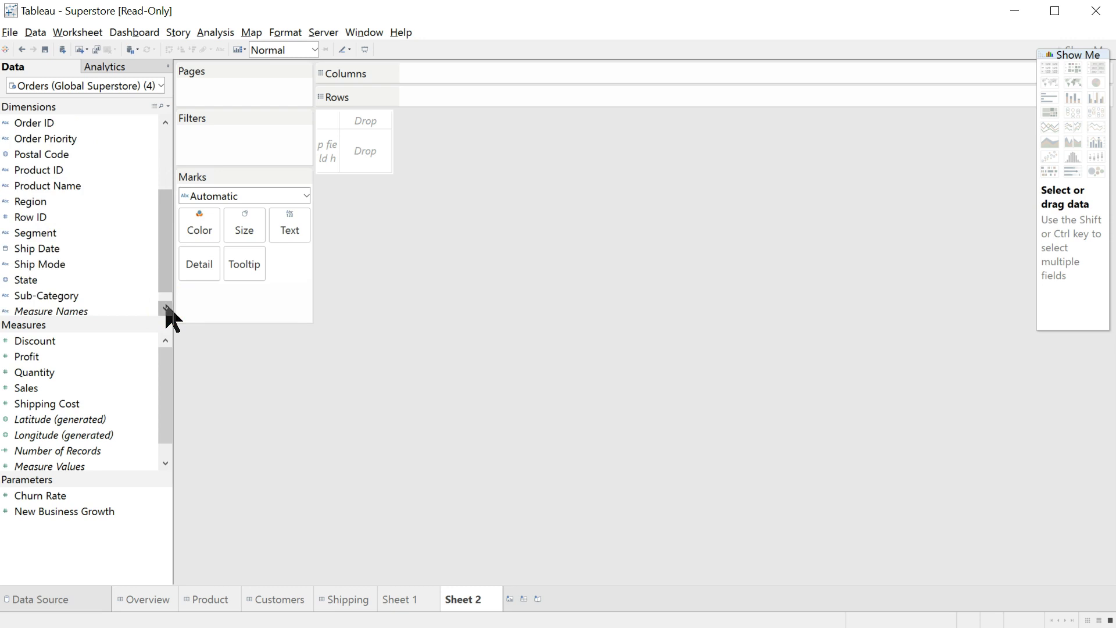
pyautogui.click(166, 308)
pyautogui.click(76, 279)
pyautogui.keyDown('ctrl'); pyautogui.click(139, 372); pyautogui.keyUp('ctrl')
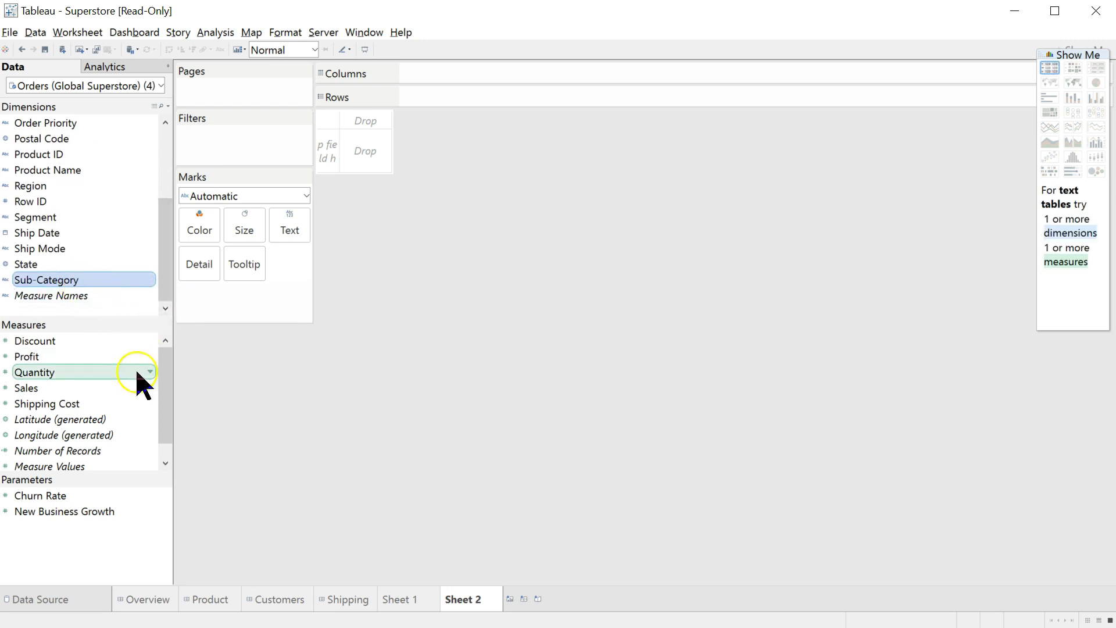
pyautogui.keyDown('ctrl'); pyautogui.click(99, 362); pyautogui.keyUp('ctrl')
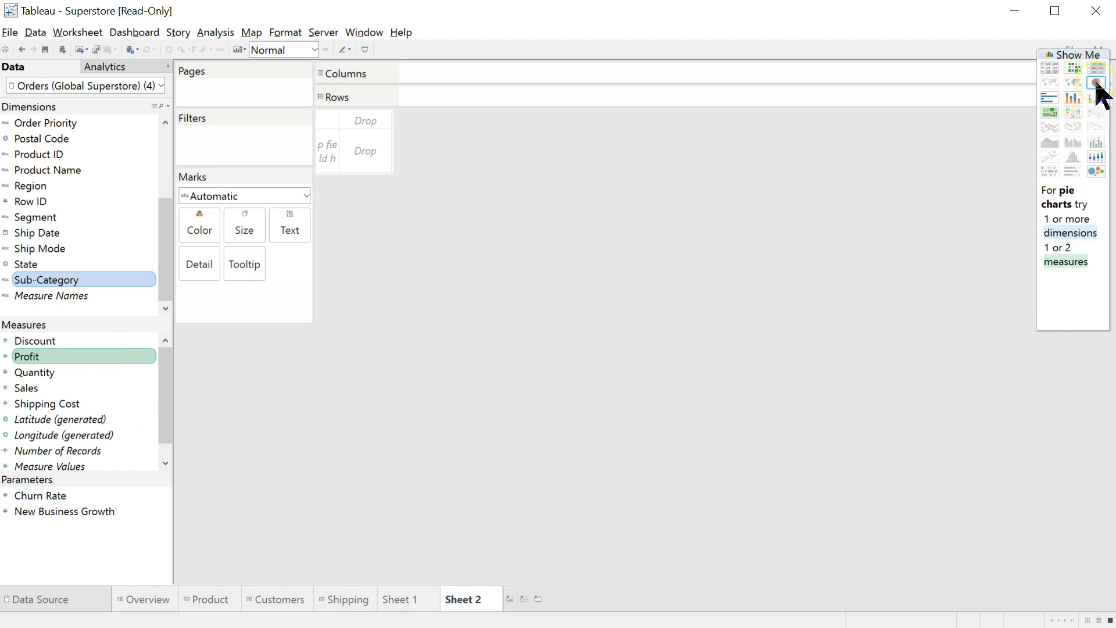
pyautogui.click(1096, 84)
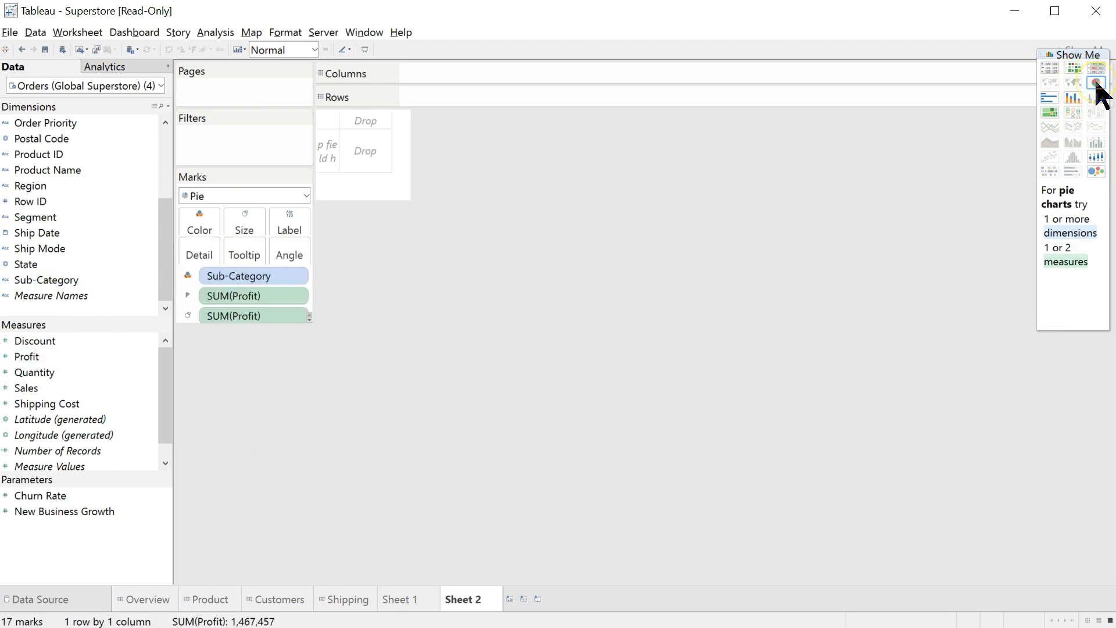
# - Switch Sheet 2 to packed bubbles coloured by profit (-64,083 to 258,568), not sub-category
pyautogui.click(1096, 171)
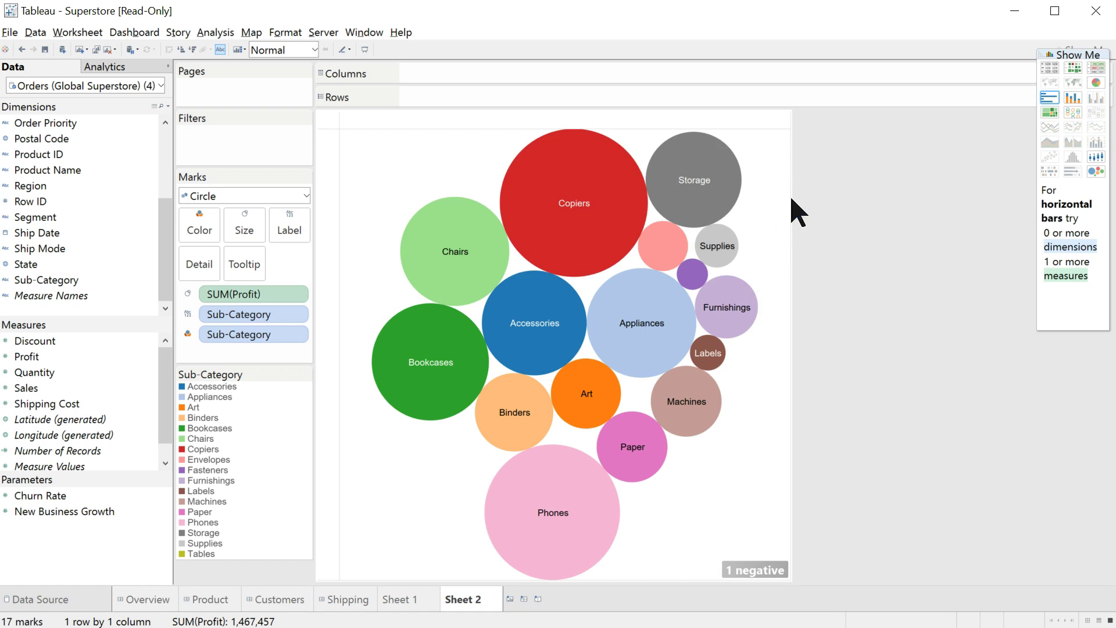
pyautogui.moveTo(643, 211)
pyautogui.click(188, 336)
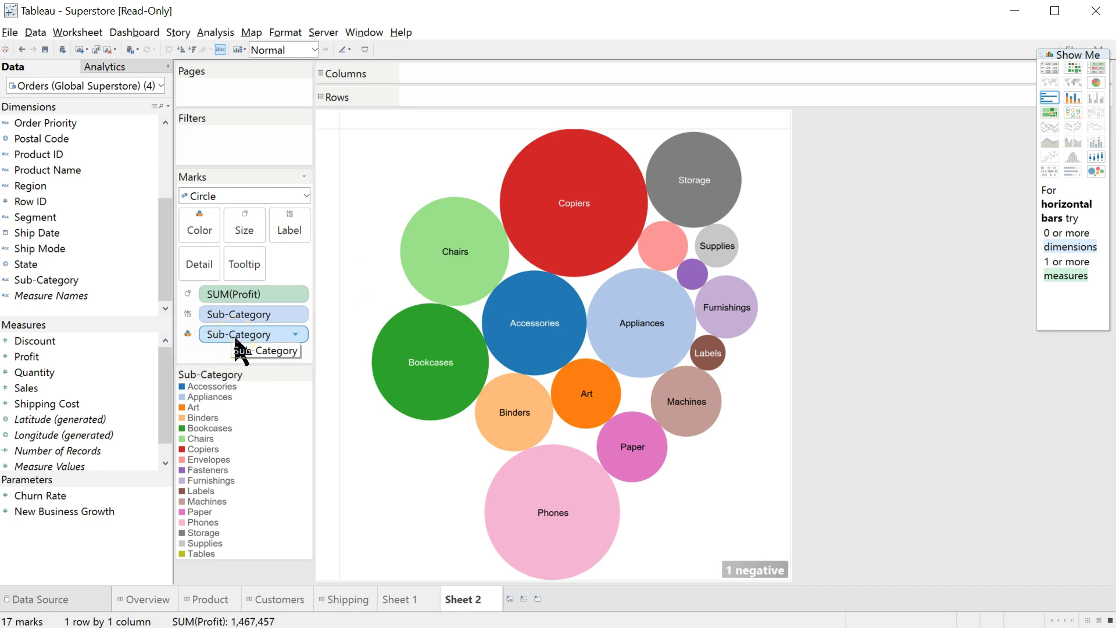
pyautogui.click(259, 337)
pyautogui.moveTo(259, 337); pyautogui.dragTo(50, 324)
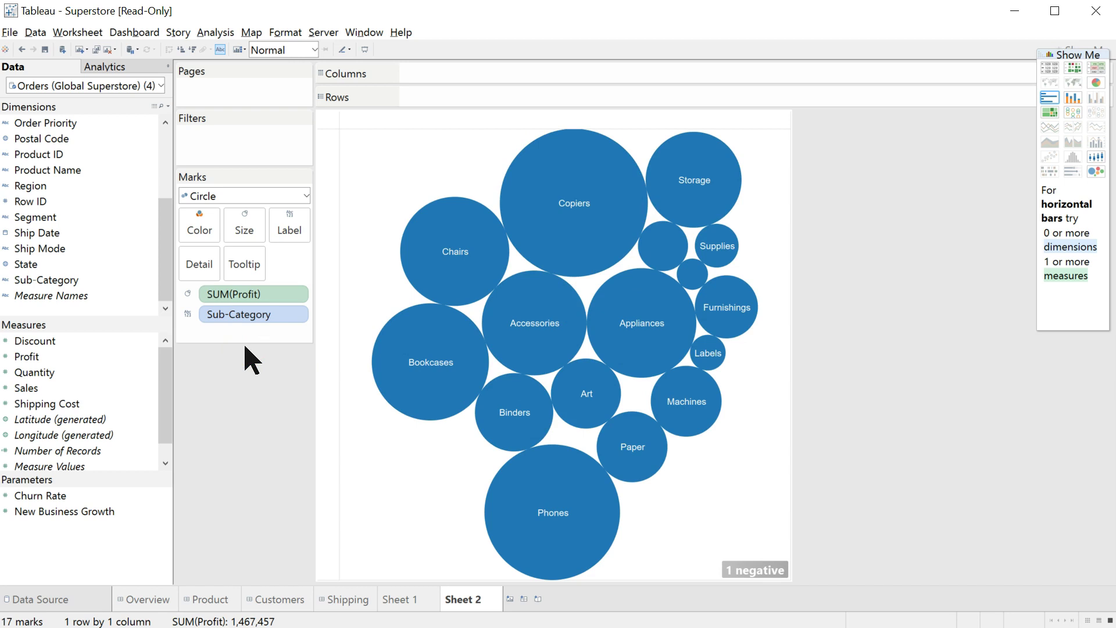
pyautogui.moveTo(29, 357); pyautogui.dragTo(200, 228)
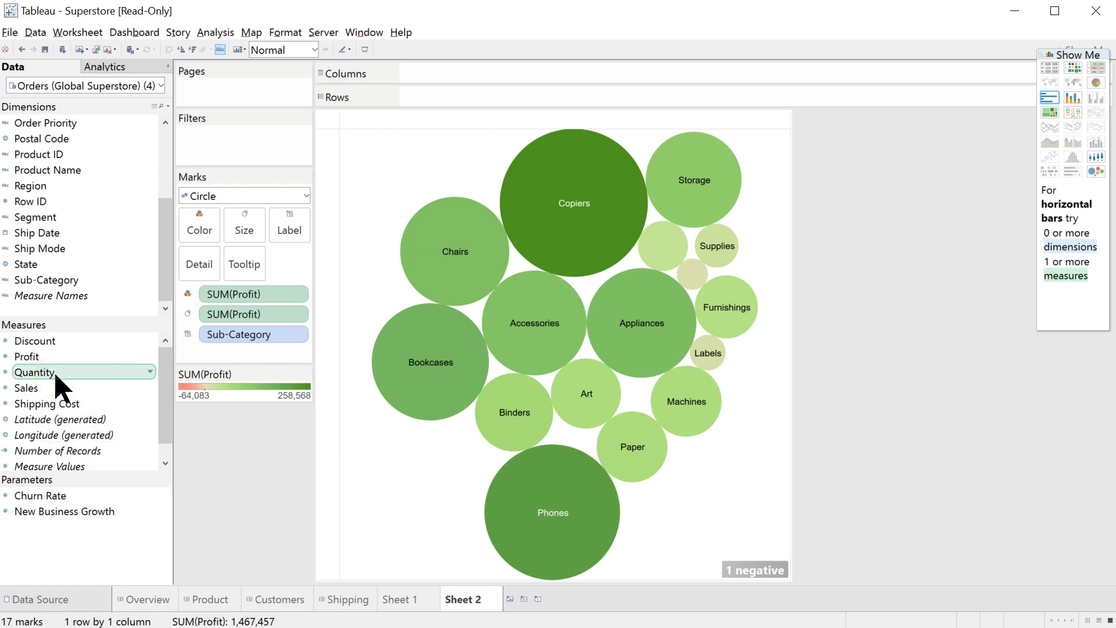
# - Size the bubbles by SUM(Quantity) and check Tables' tooltip: -64,083 profit on 3,083 units
pyautogui.moveTo(56, 377); pyautogui.dragTo(242, 231)
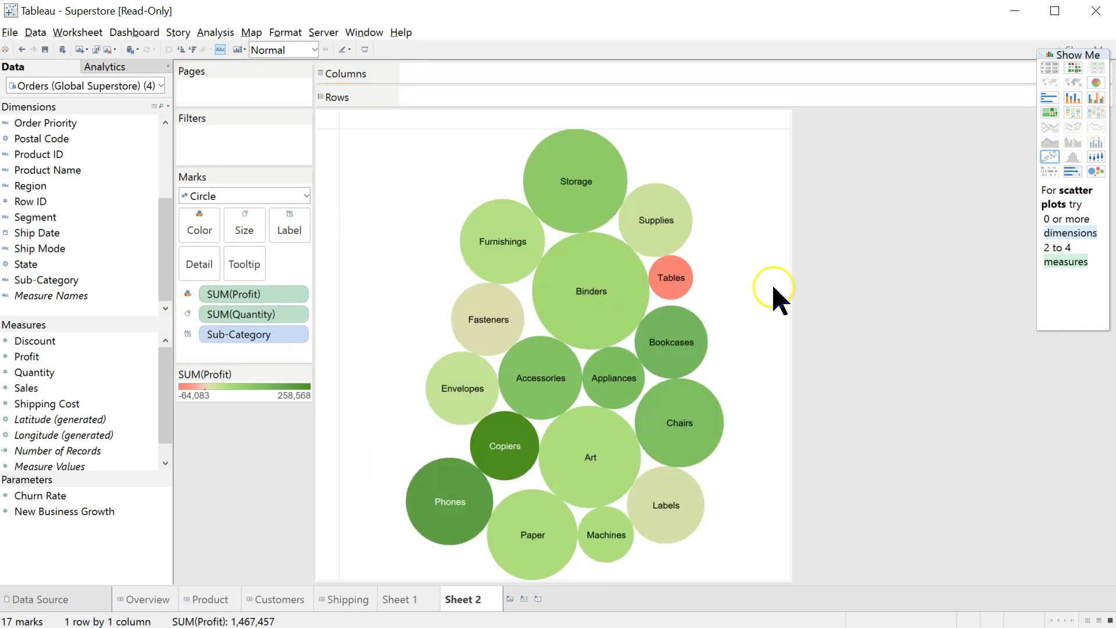
pyautogui.moveTo(589, 319)
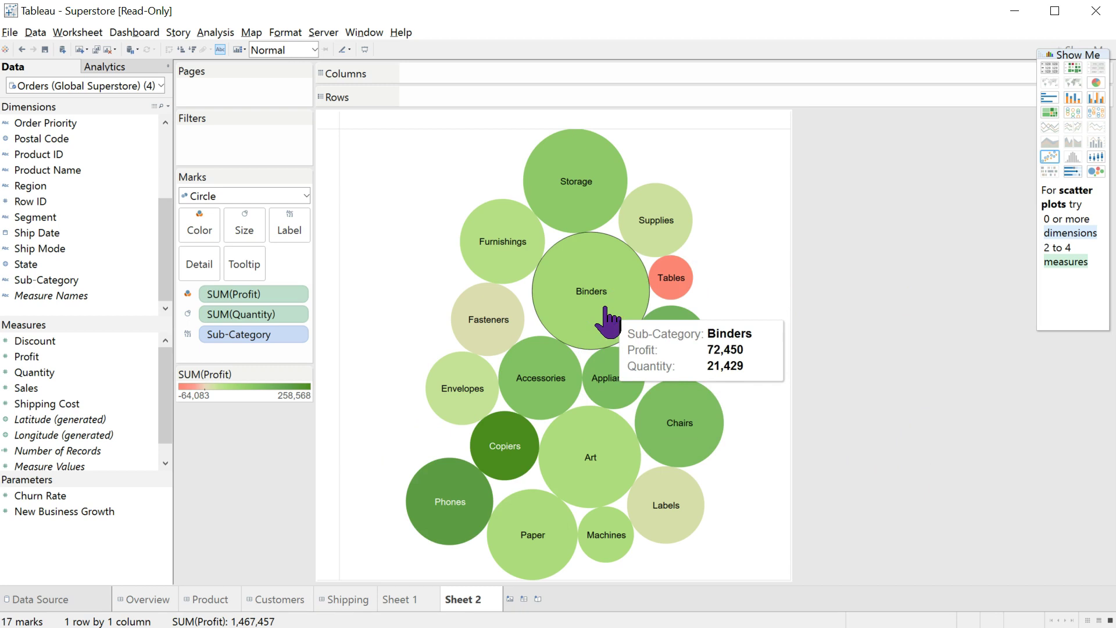
pyautogui.moveTo(483, 449)
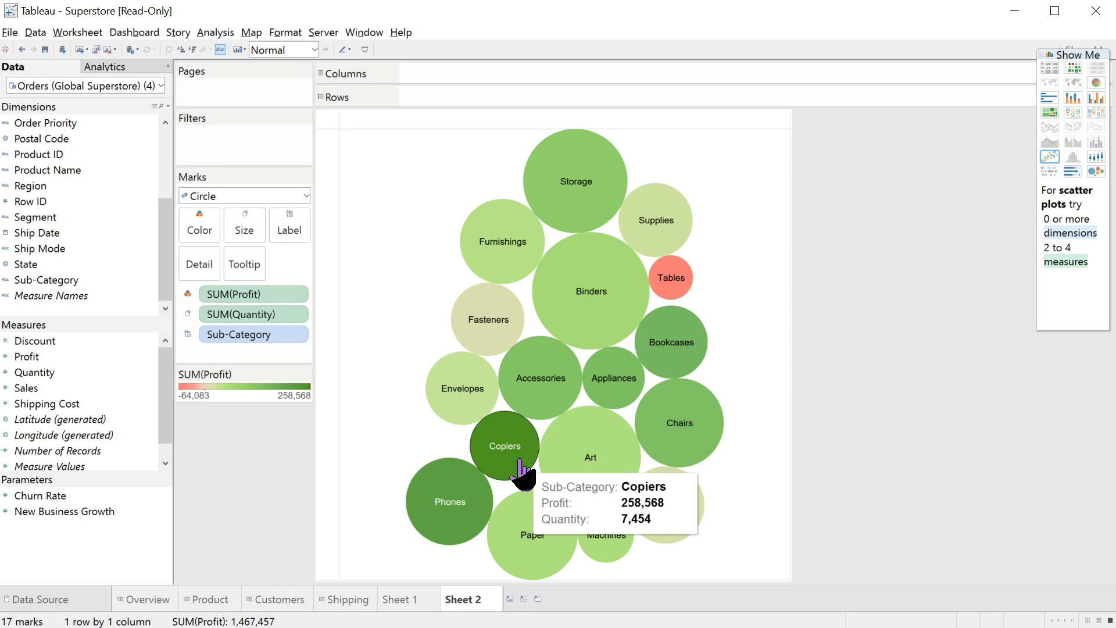
pyautogui.click(781, 456)
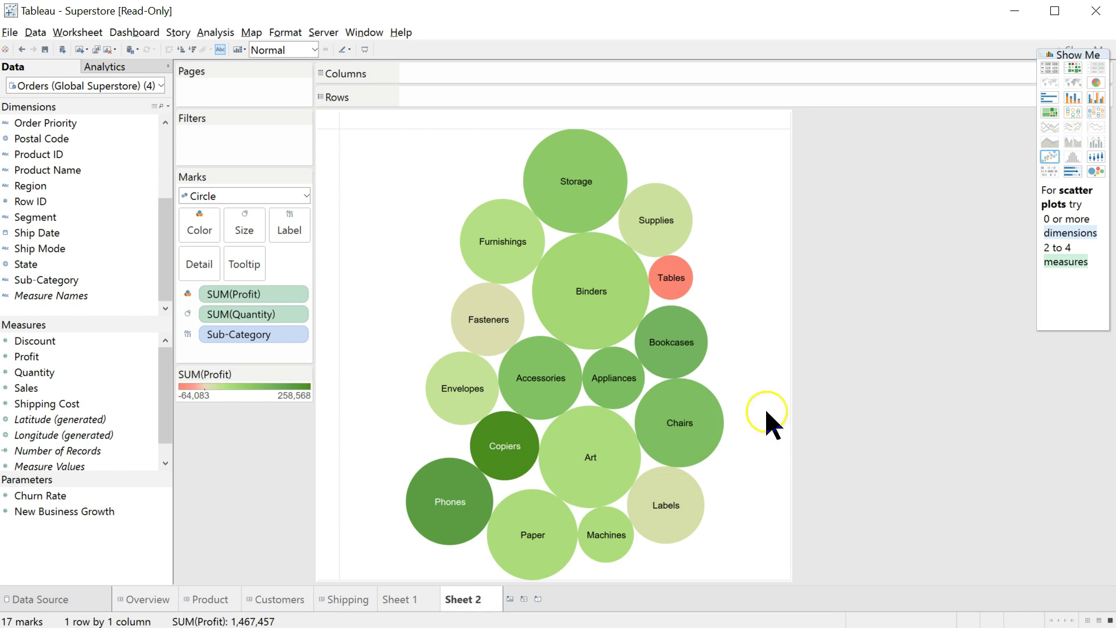
pyautogui.moveTo(694, 291)
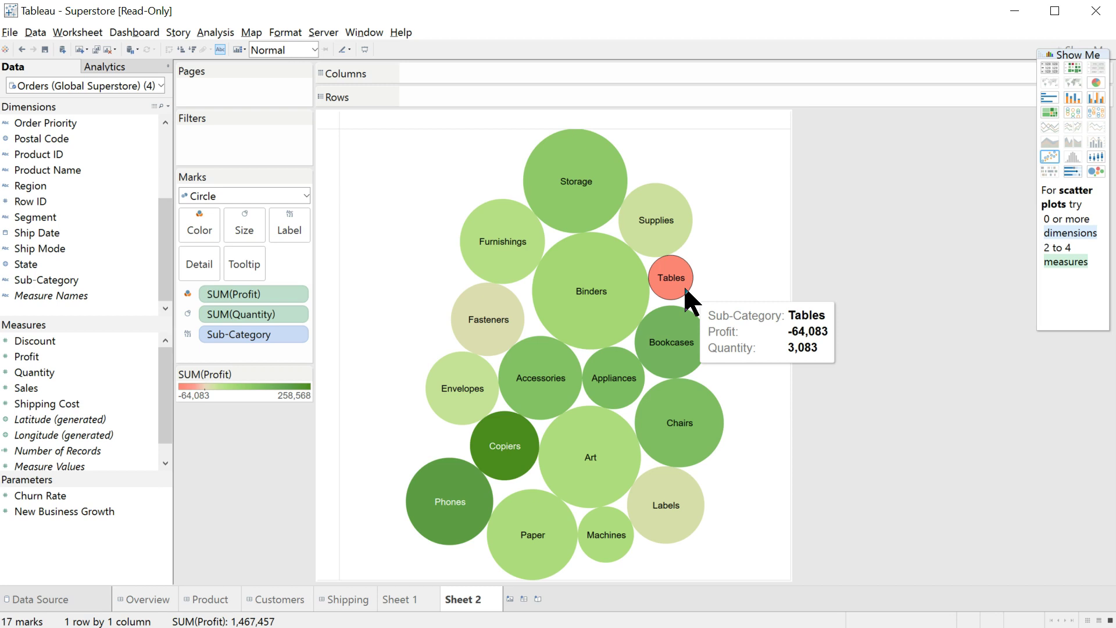
pyautogui.hotkey('alt', 'Tab')
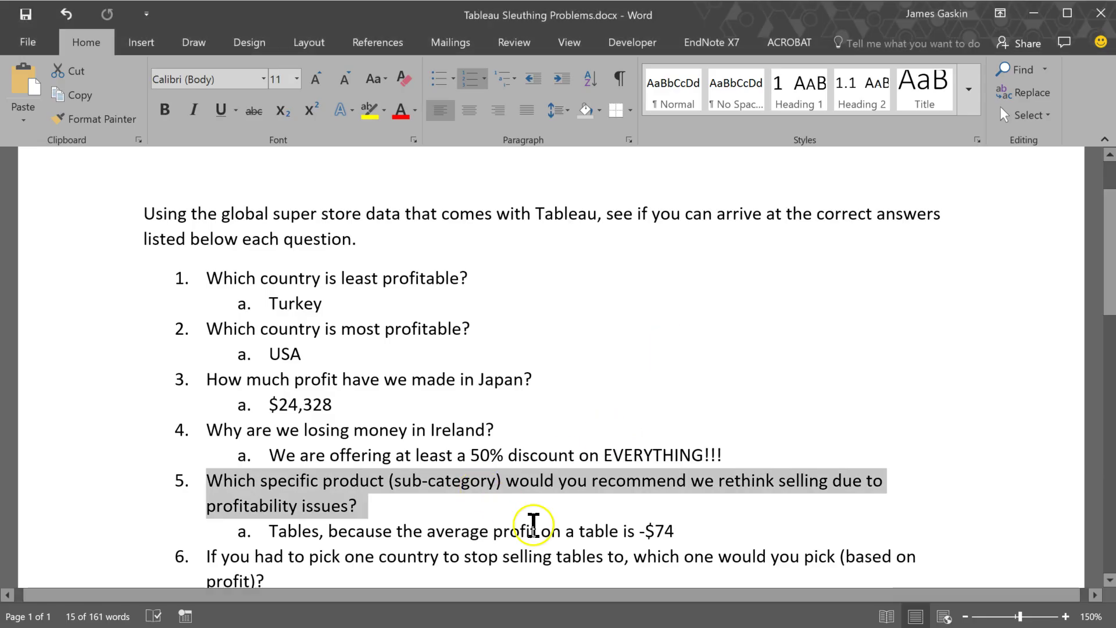
pyautogui.click(533, 527)
pyautogui.scroll(-4, 528, 519)
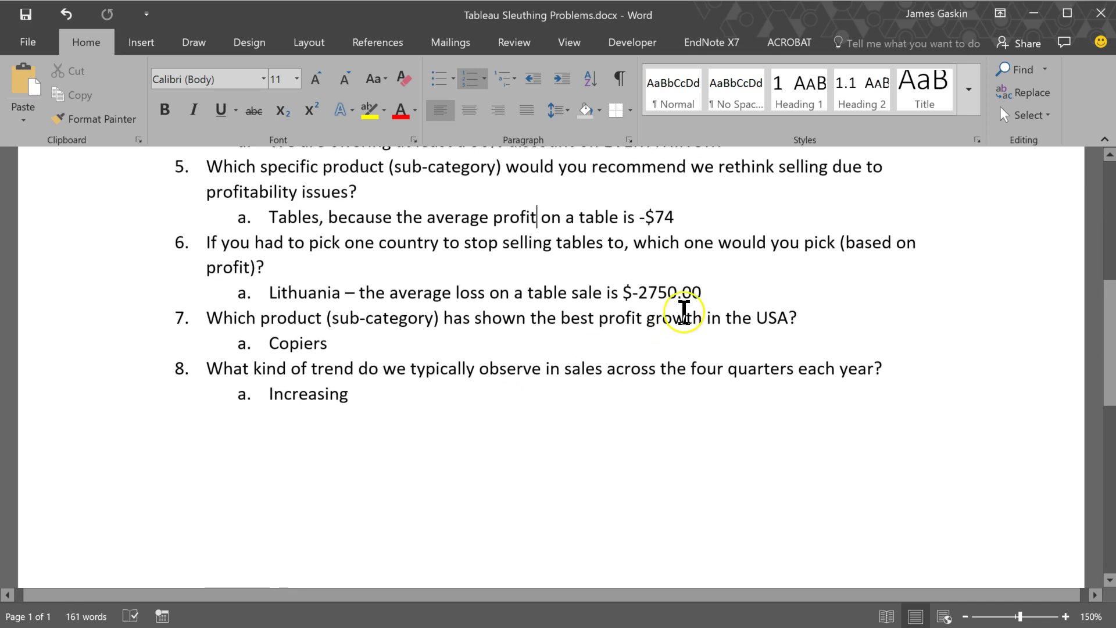
pyautogui.click(680, 217)
pyautogui.moveTo(524, 209); pyautogui.dragTo(392, 219)
pyautogui.hotkey('alt', 'Tab')
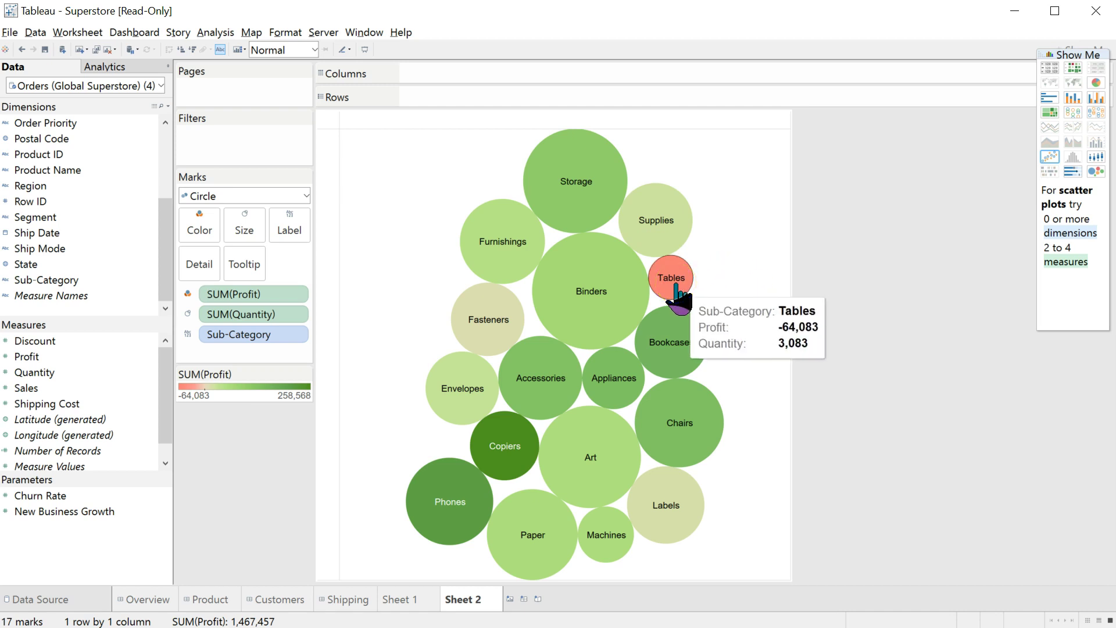
# - Colour the bubbles by AVG(Profit), Tables -74.4 to Copiers 116.3, then highlight question 6 in Word
pyautogui.click(298, 300)
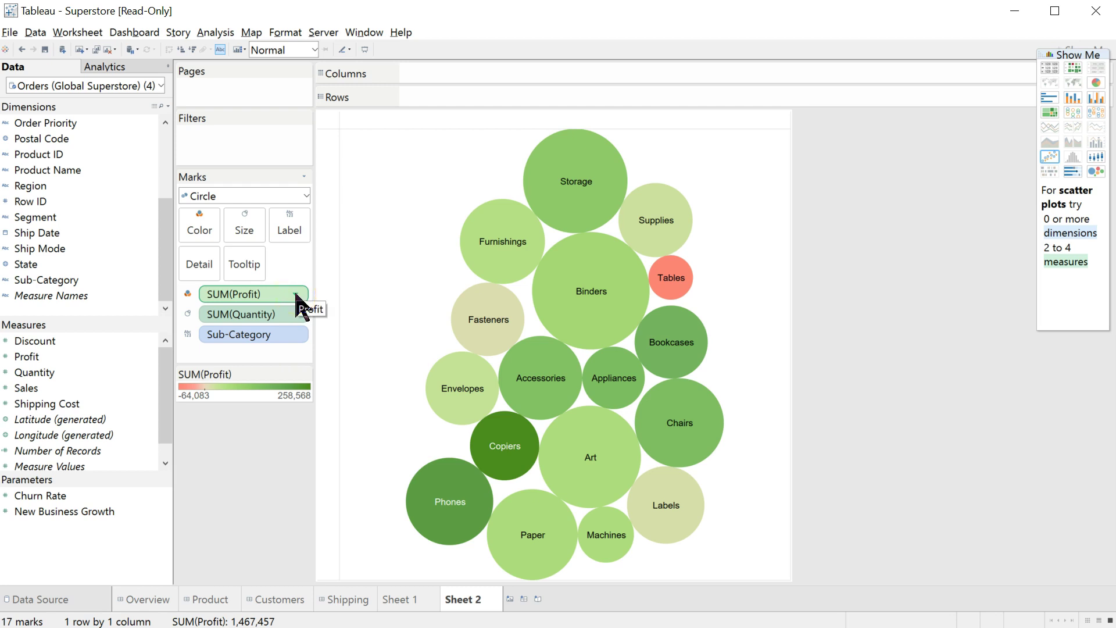
pyautogui.click(296, 294)
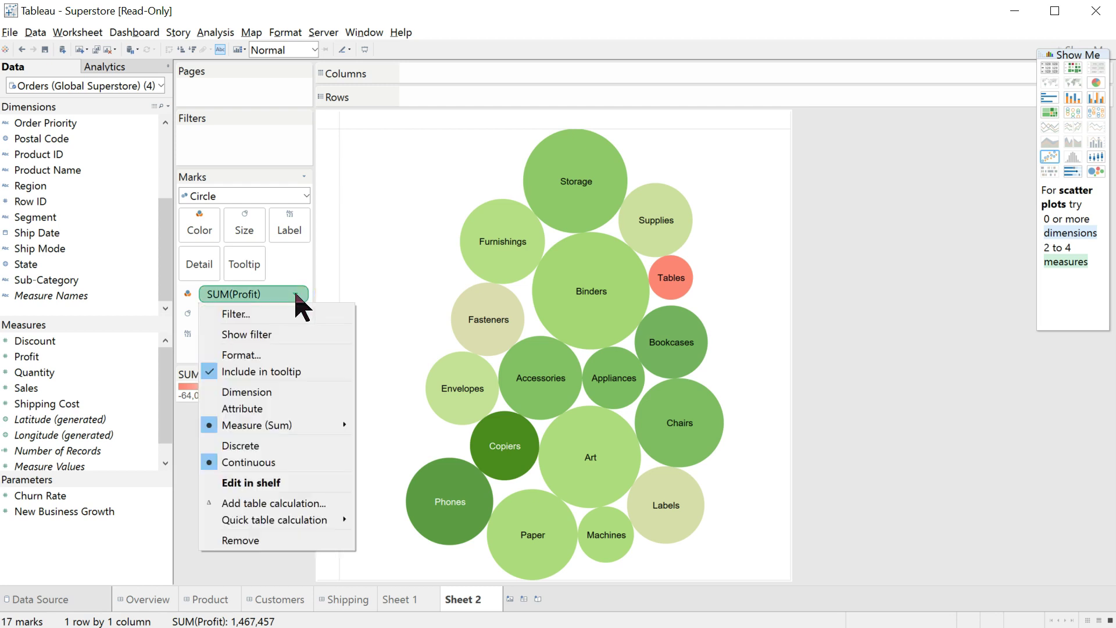
pyautogui.click(311, 422)
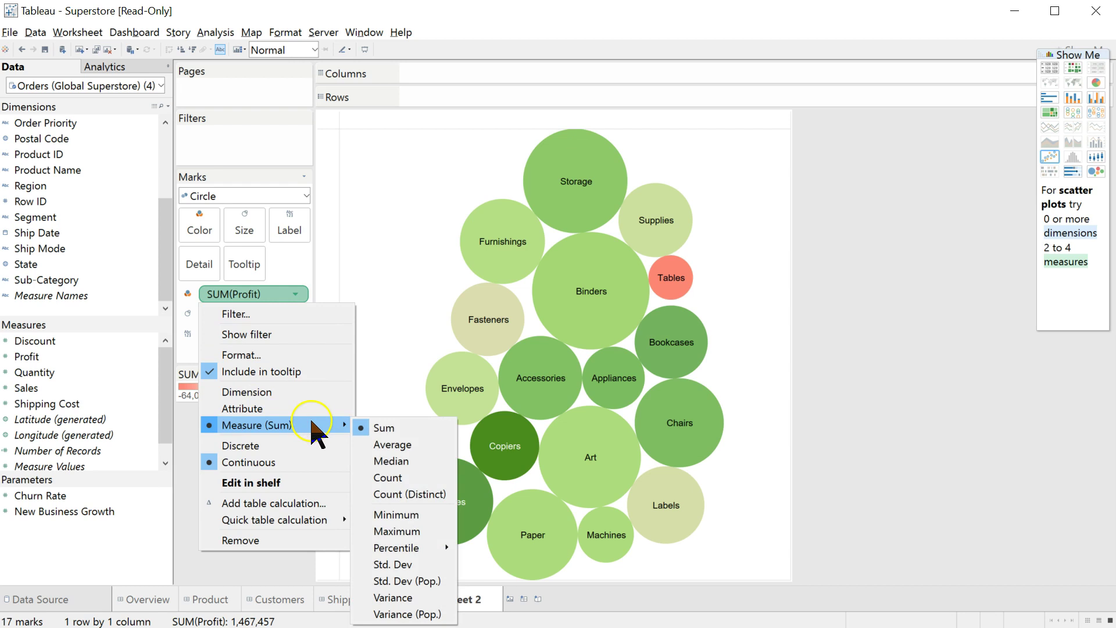
pyautogui.click(438, 444)
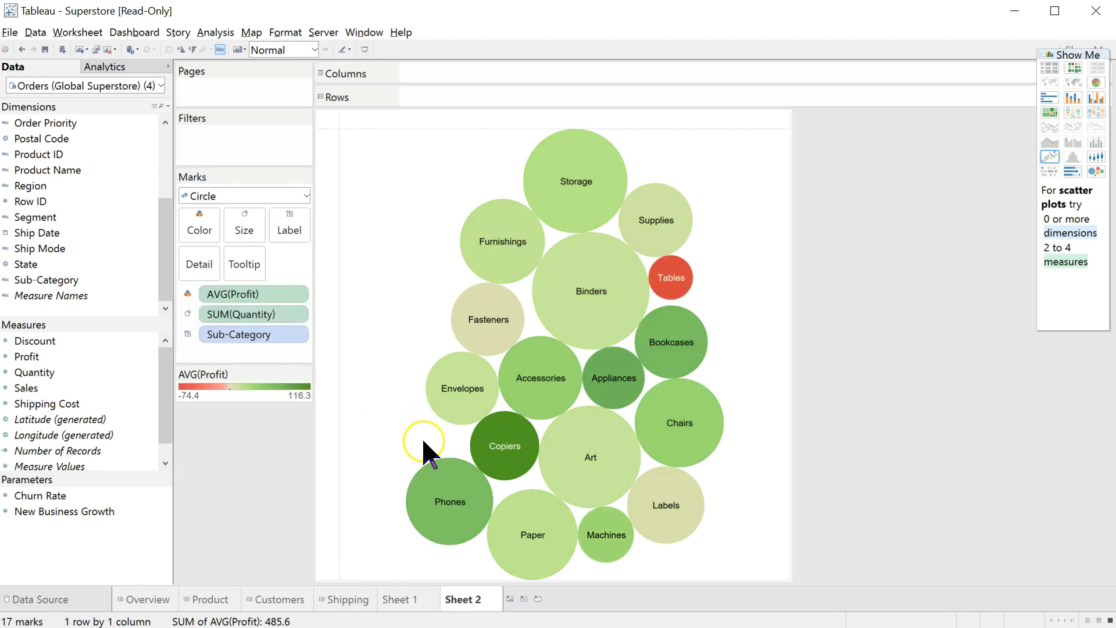
pyautogui.moveTo(676, 288)
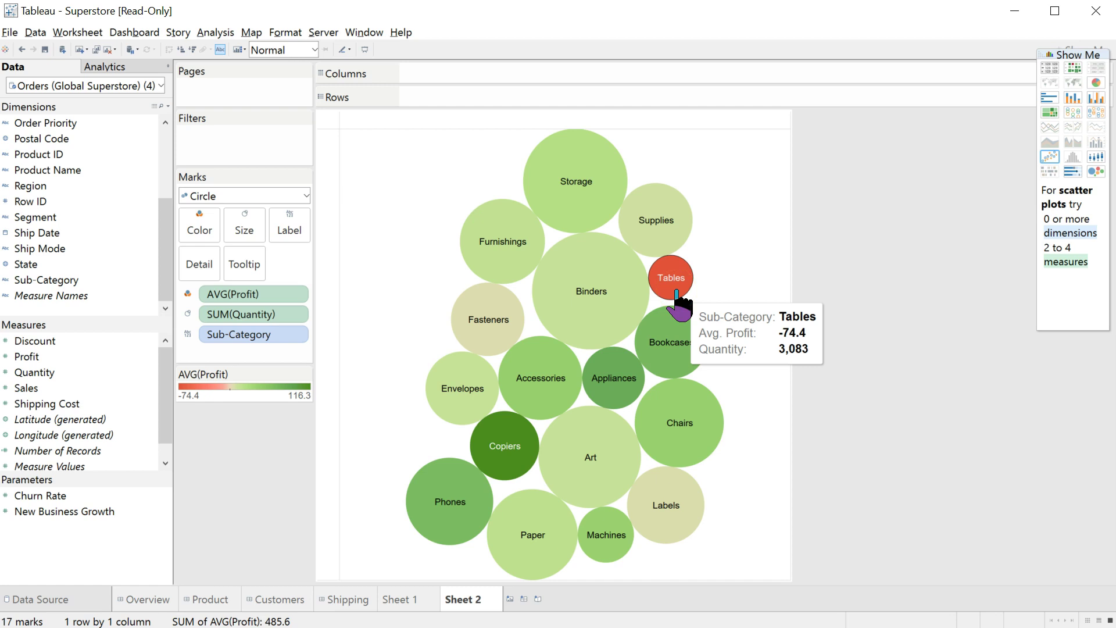
pyautogui.moveTo(483, 465)
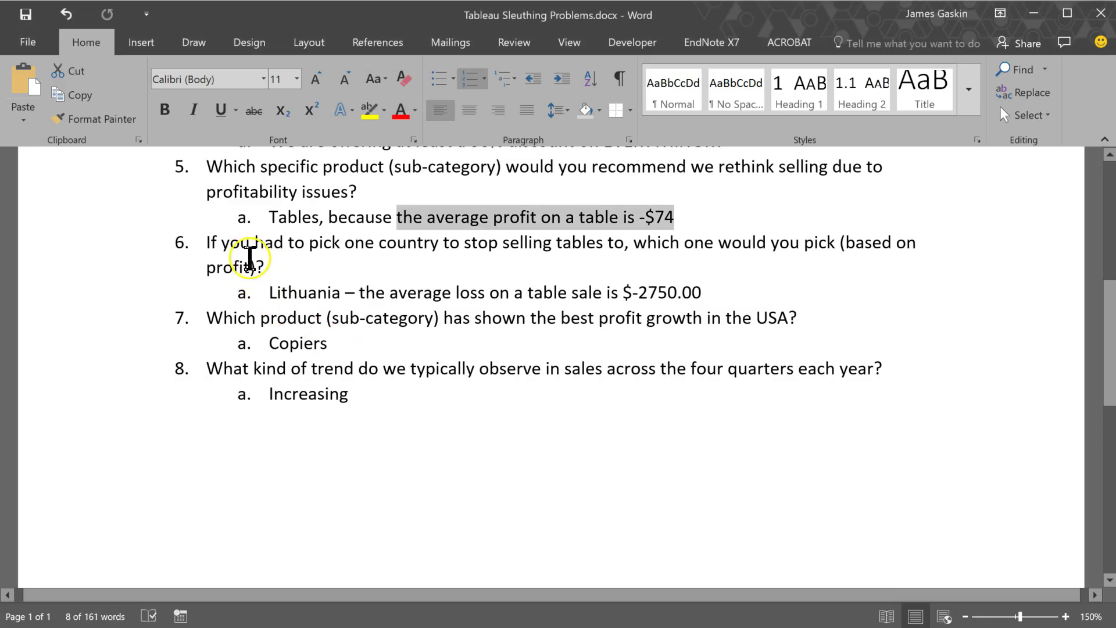
pyautogui.moveTo(207, 243); pyautogui.dragTo(270, 266)
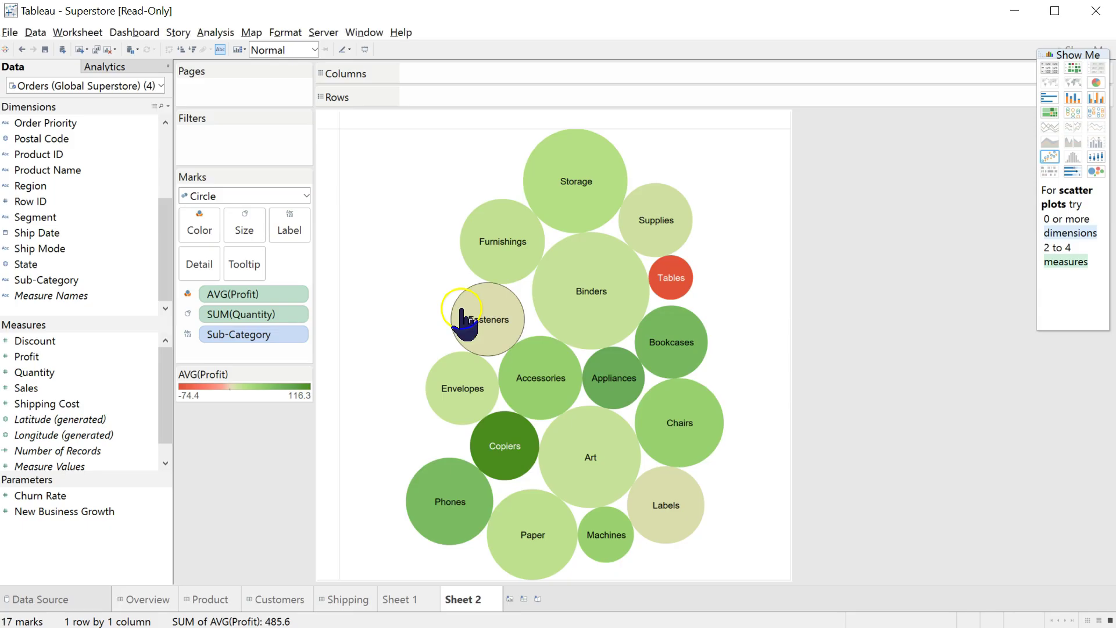
# - Create a new blank worksheet, Sheet 3, and clear the trial field selections
pyautogui.moveTo(474, 348)
pyautogui.moveTo(675, 299)
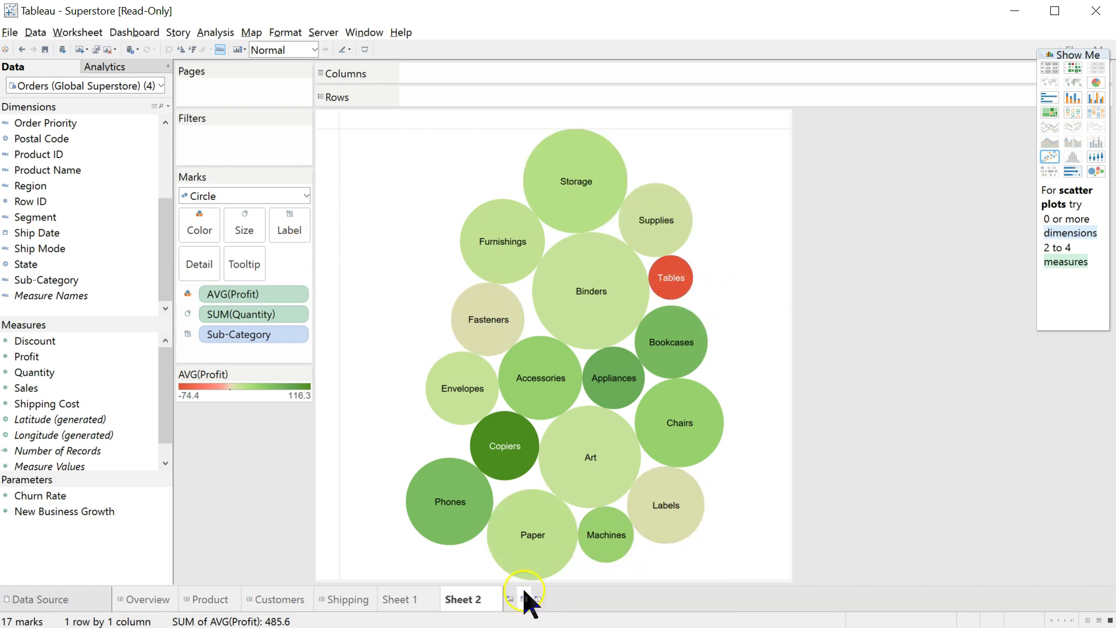
pyautogui.click(509, 599)
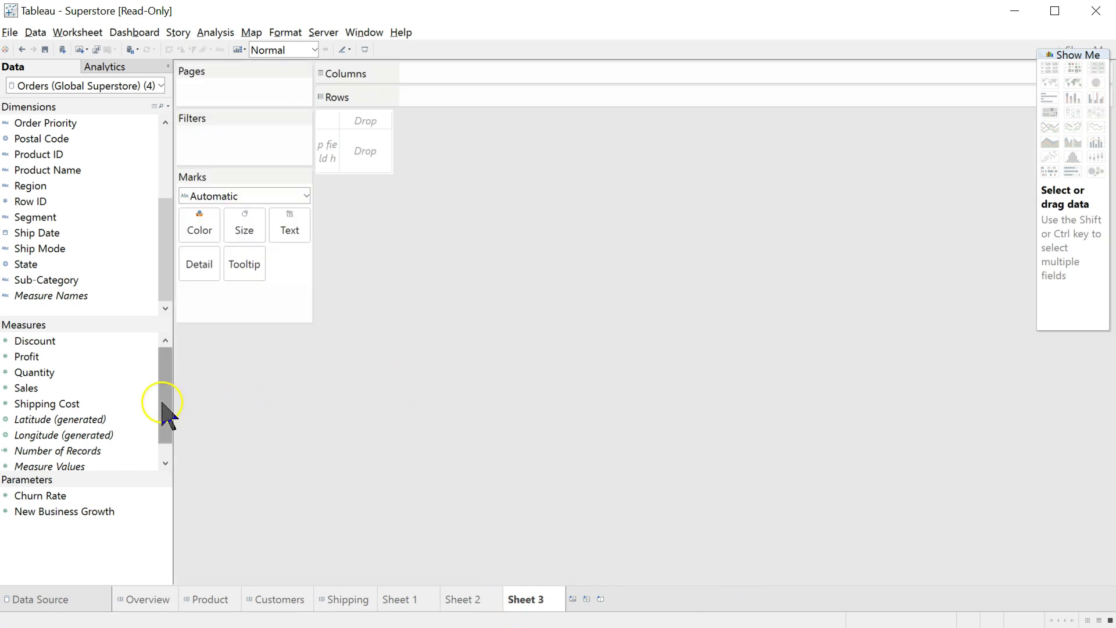
pyautogui.click(42, 356)
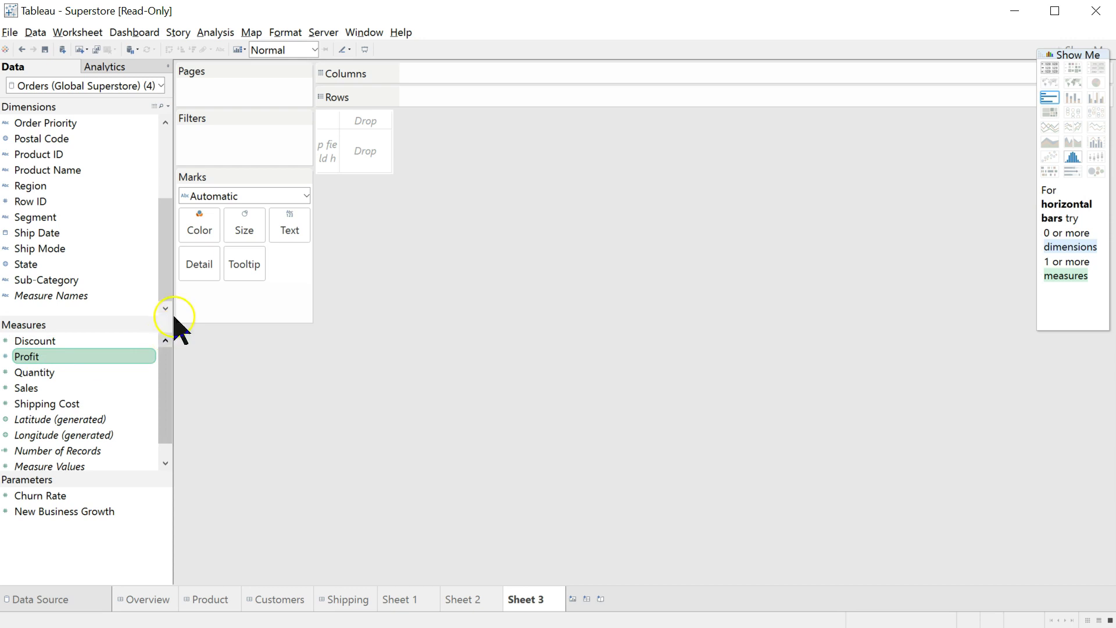
pyautogui.keyDown('ctrl'); pyautogui.click(87, 281); pyautogui.keyUp('ctrl')
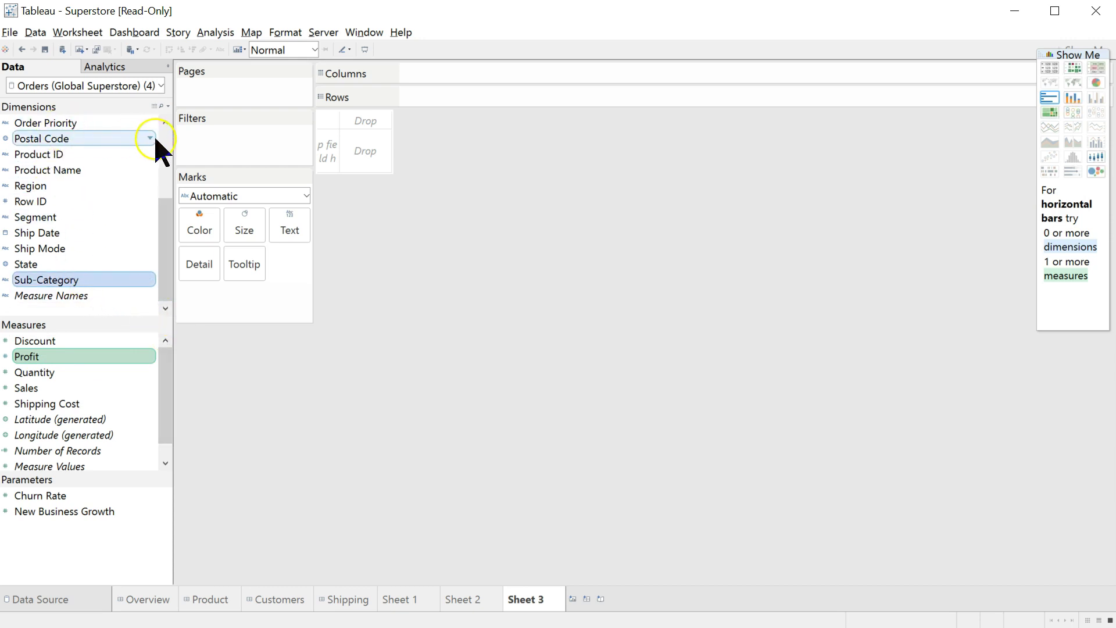
pyautogui.scroll(5, 165, 149)
pyautogui.keyDown('ctrl'); pyautogui.click(82, 155); pyautogui.keyUp('ctrl')
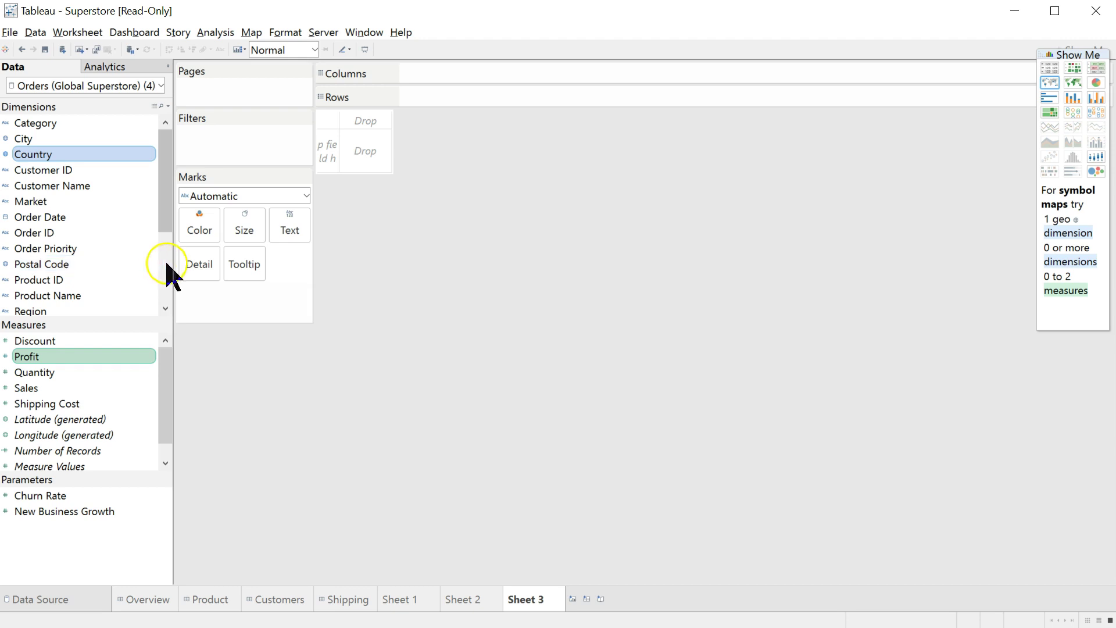
pyautogui.click(87, 250)
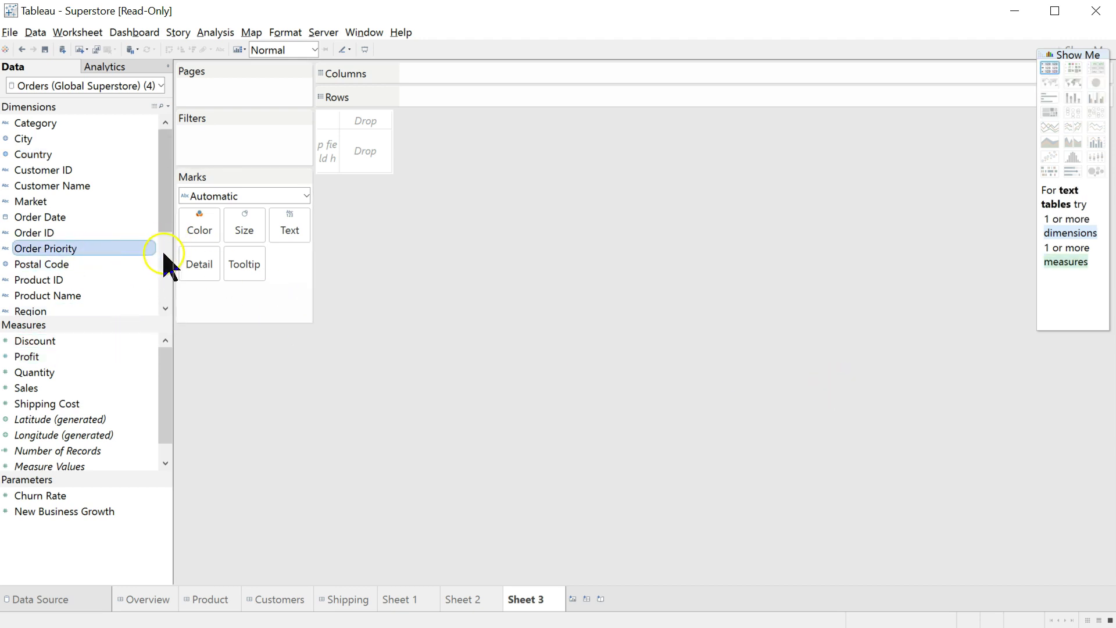
pyautogui.scroll(-3, 167, 264)
# - Filter Sheet 3 by Sub-Category, keeping only Tables
pyautogui.click(74, 281)
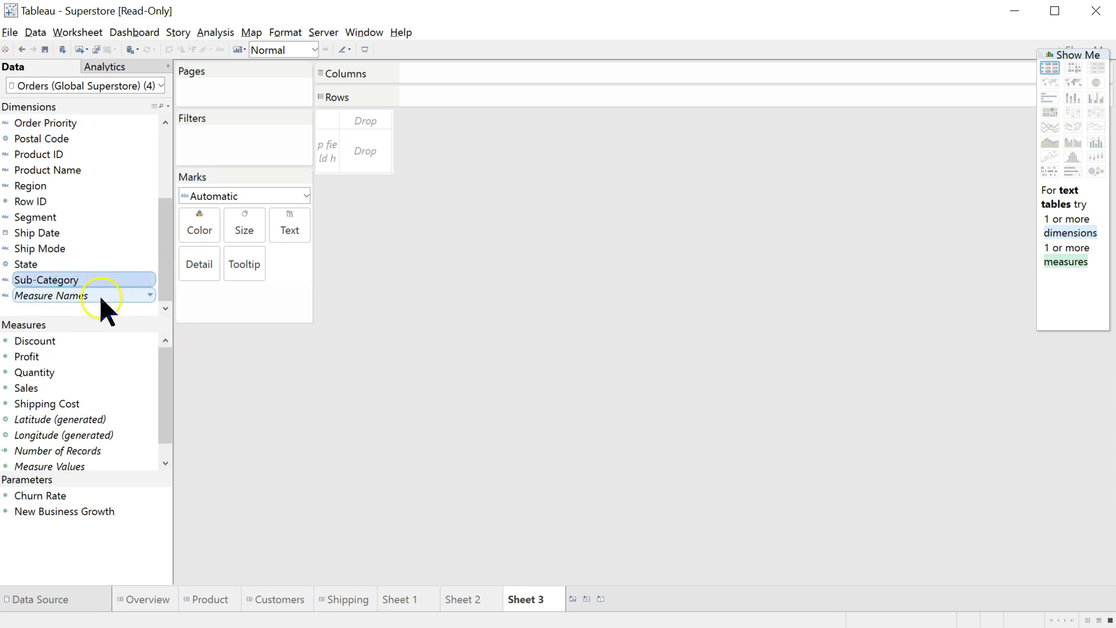
pyautogui.moveTo(87, 281); pyautogui.dragTo(249, 152)
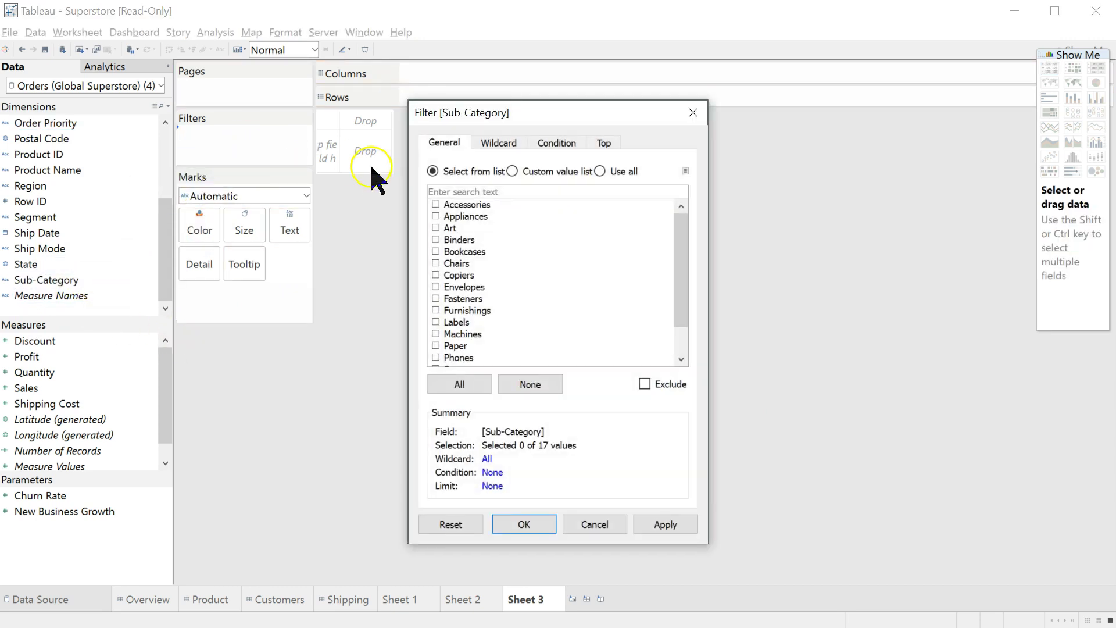
pyautogui.click(532, 386)
pyautogui.moveTo(682, 317); pyautogui.dragTo(681, 344)
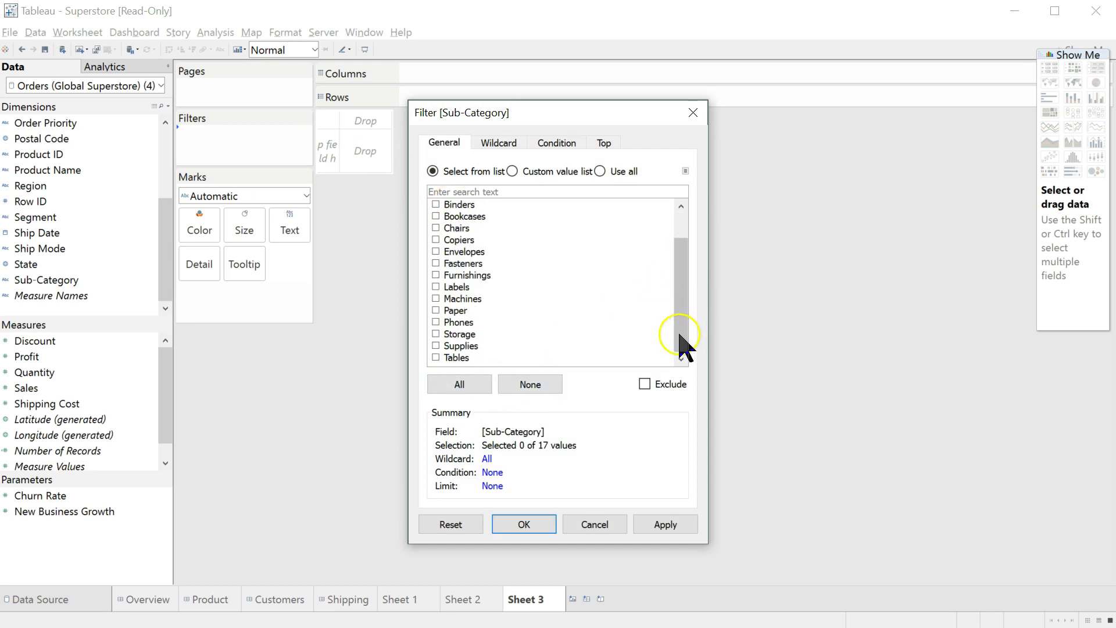
pyautogui.click(436, 359)
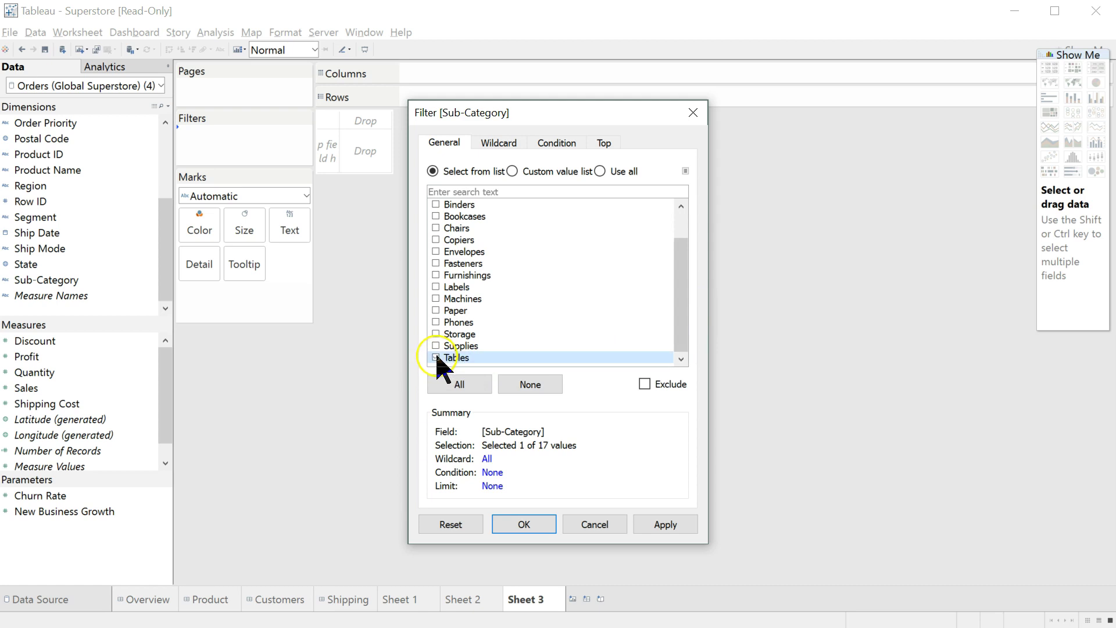
pyautogui.click(524, 525)
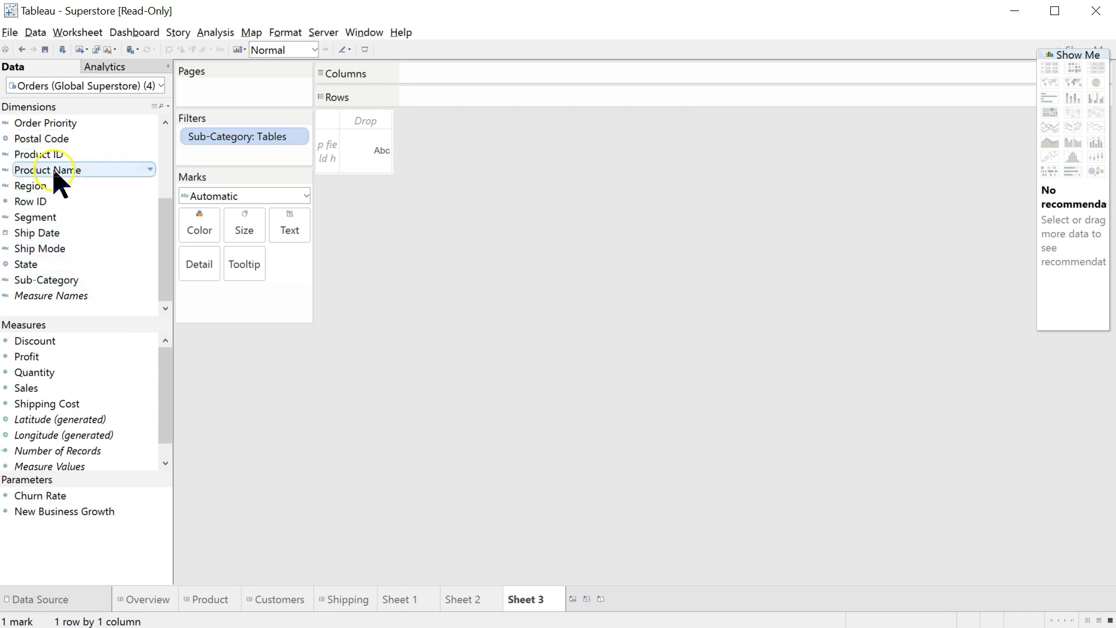
pyautogui.click(165, 162)
pyautogui.click(77, 155)
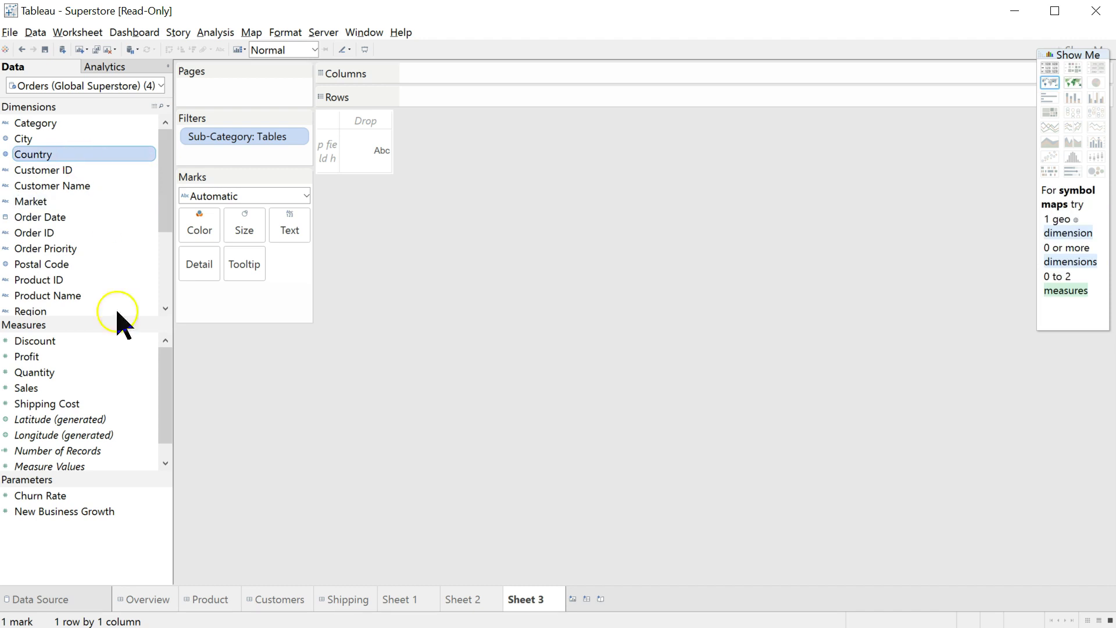
pyautogui.keyDown('ctrl'); pyautogui.click(54, 359); pyautogui.keyUp('ctrl')
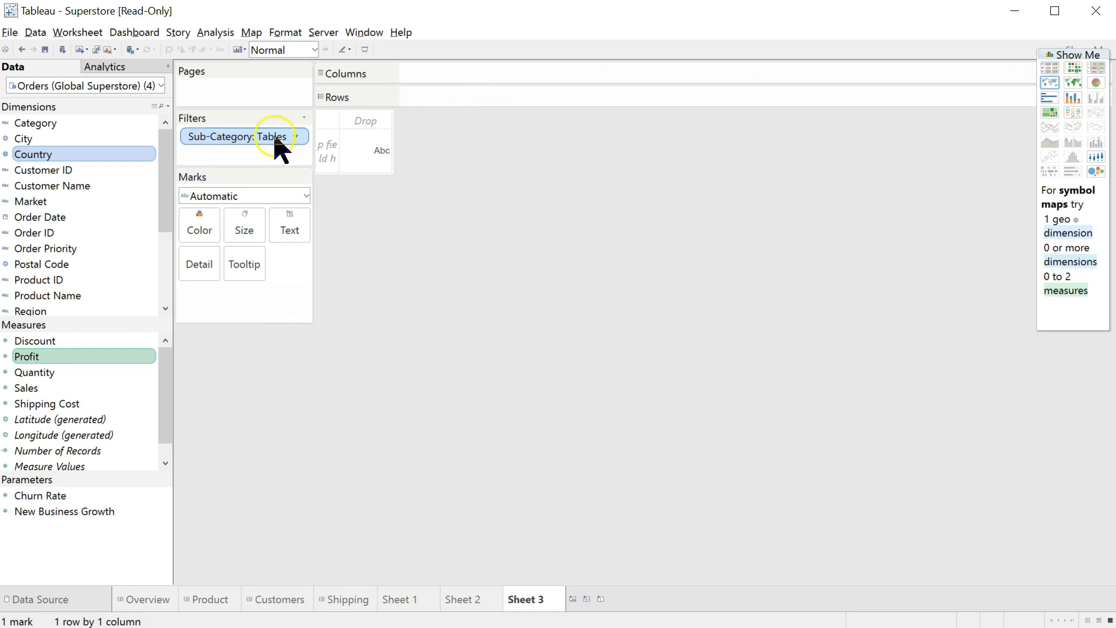
pyautogui.click(1076, 84)
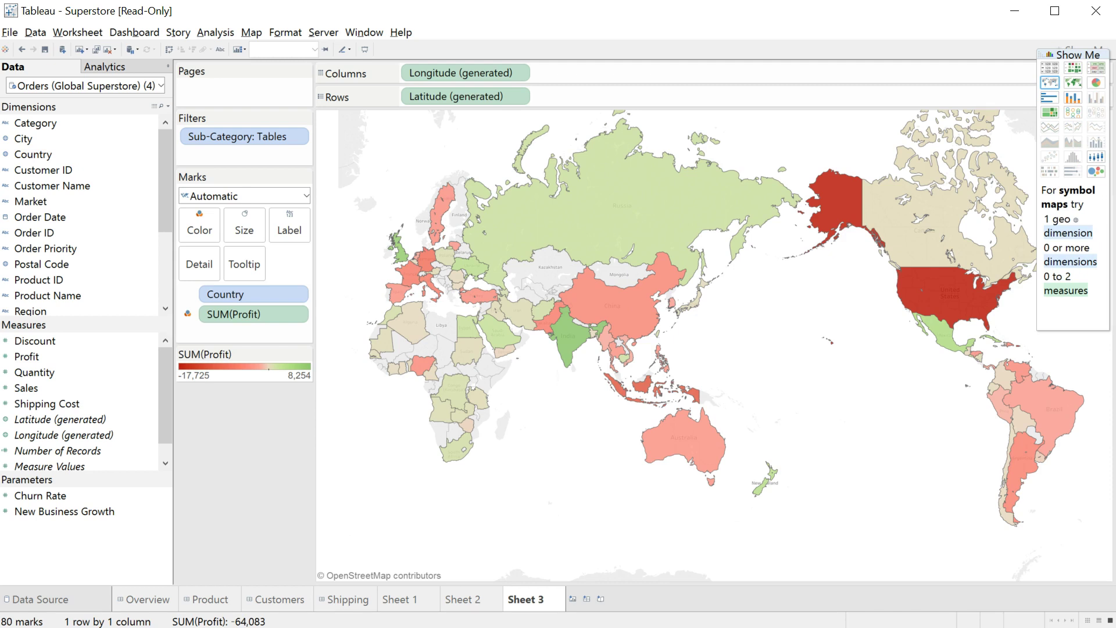
pyautogui.click(822, 487)
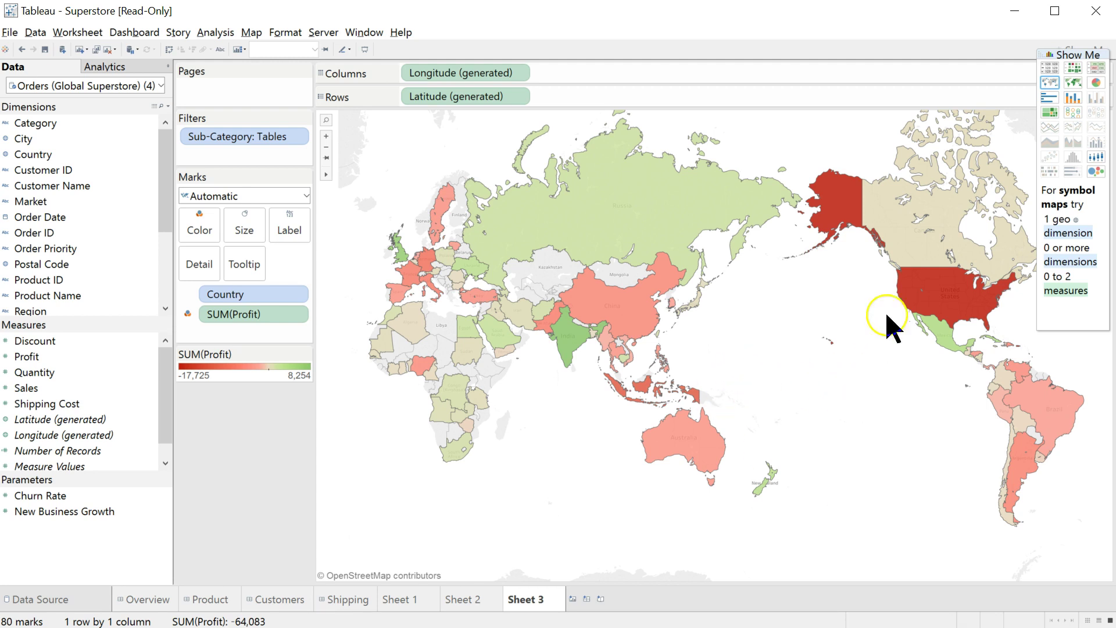
pyautogui.moveTo(932, 290)
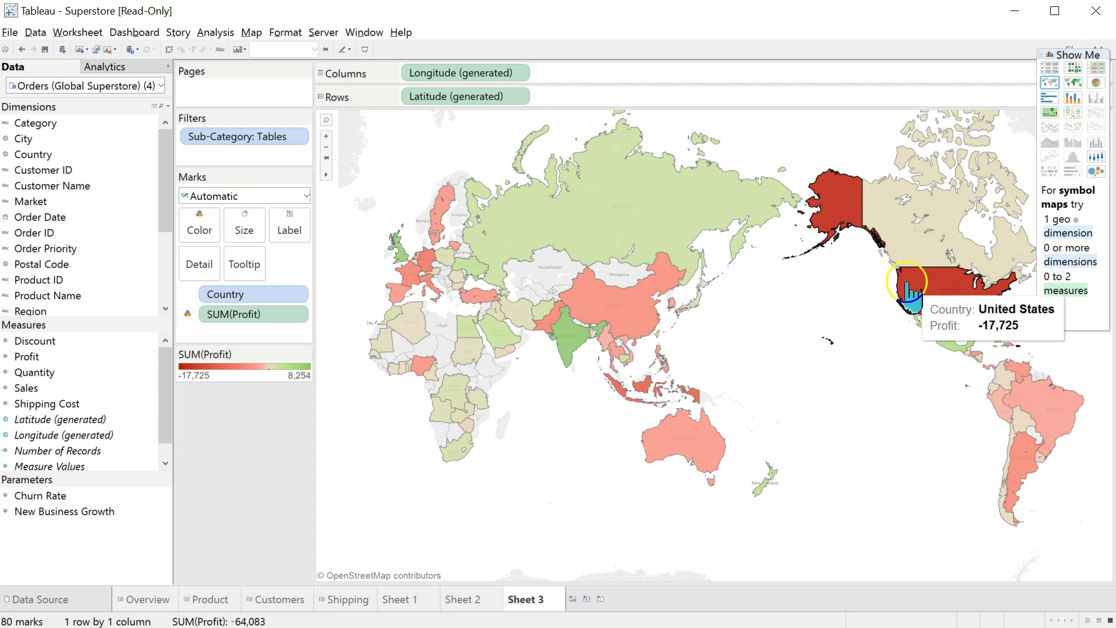
pyautogui.moveTo(635, 319)
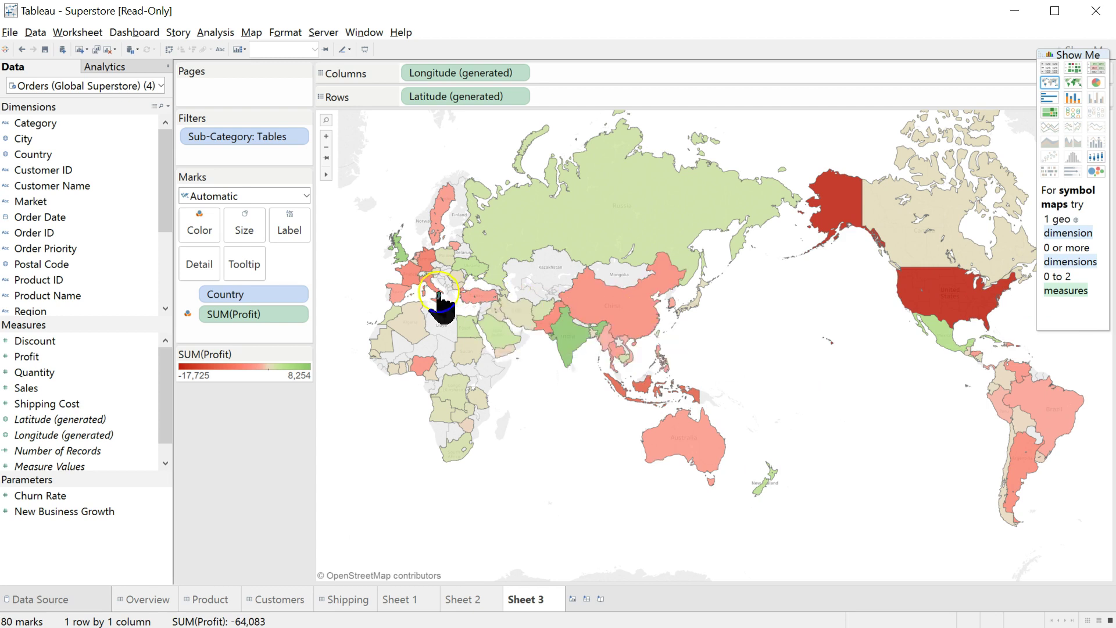
pyautogui.click(322, 320)
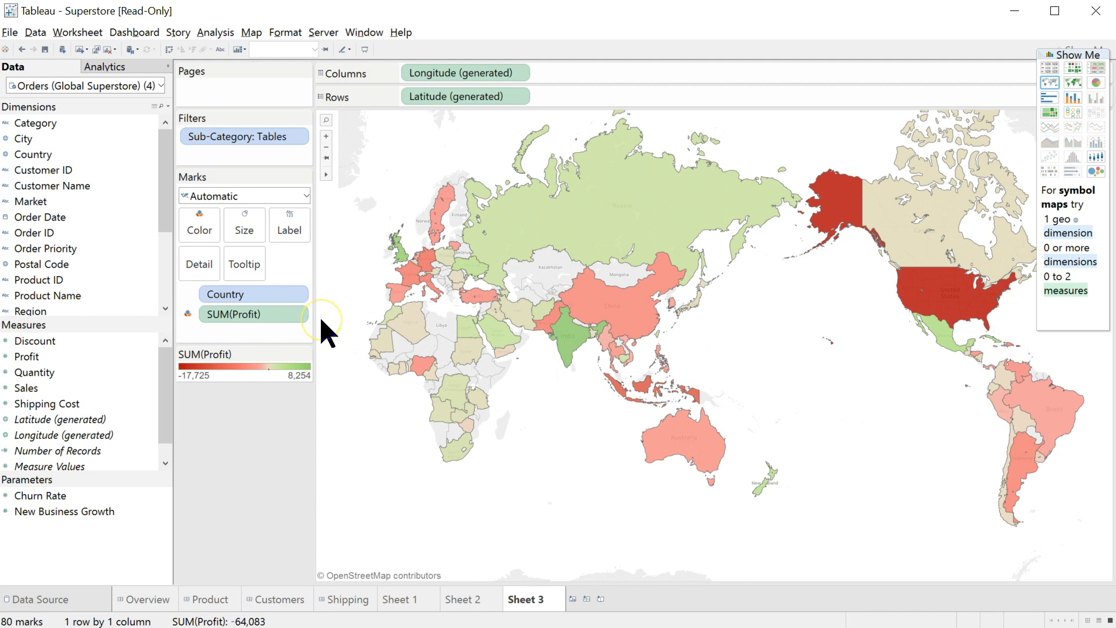
# - Shade the Tables map by AVG(Profit) and compare countries, from -2,750 (Lithuania) to 997
pyautogui.click(297, 314)
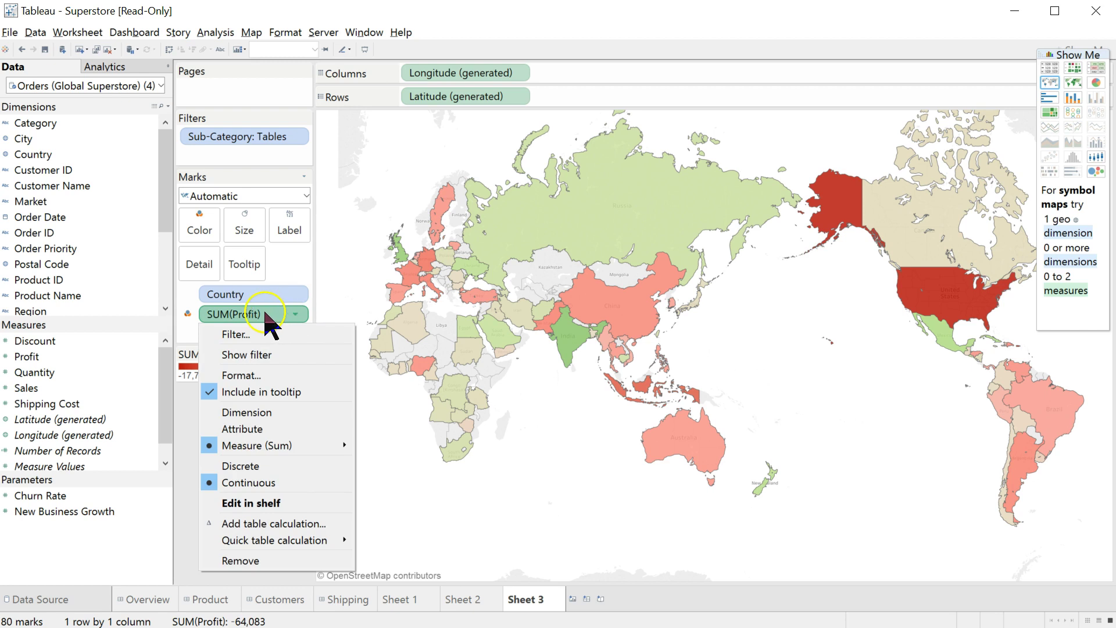
pyautogui.click(297, 361)
pyautogui.moveTo(334, 447)
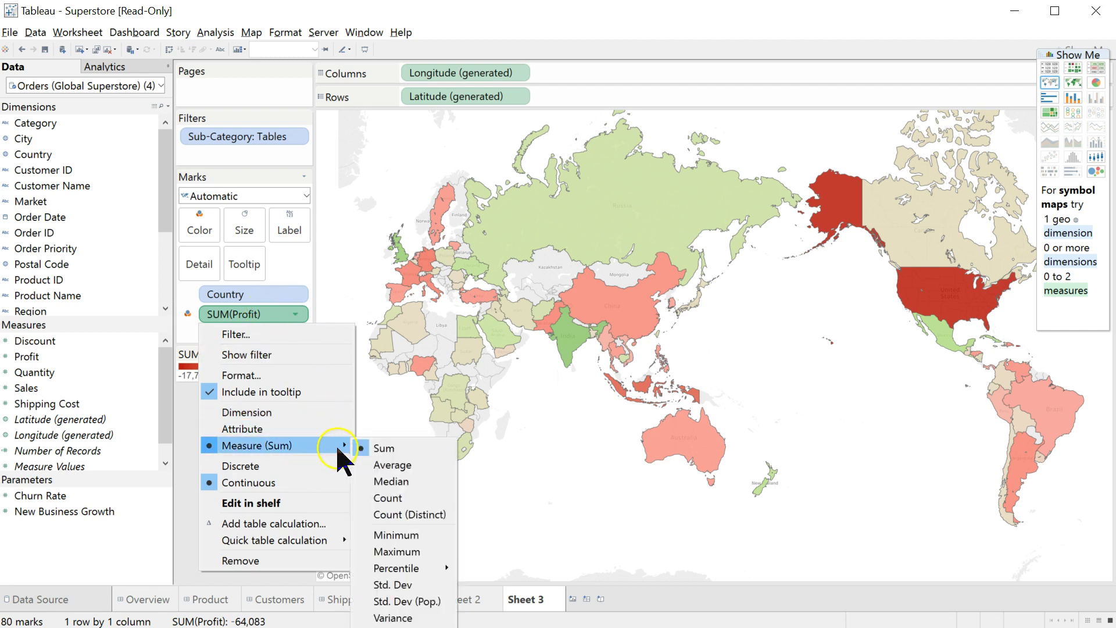
pyautogui.click(393, 465)
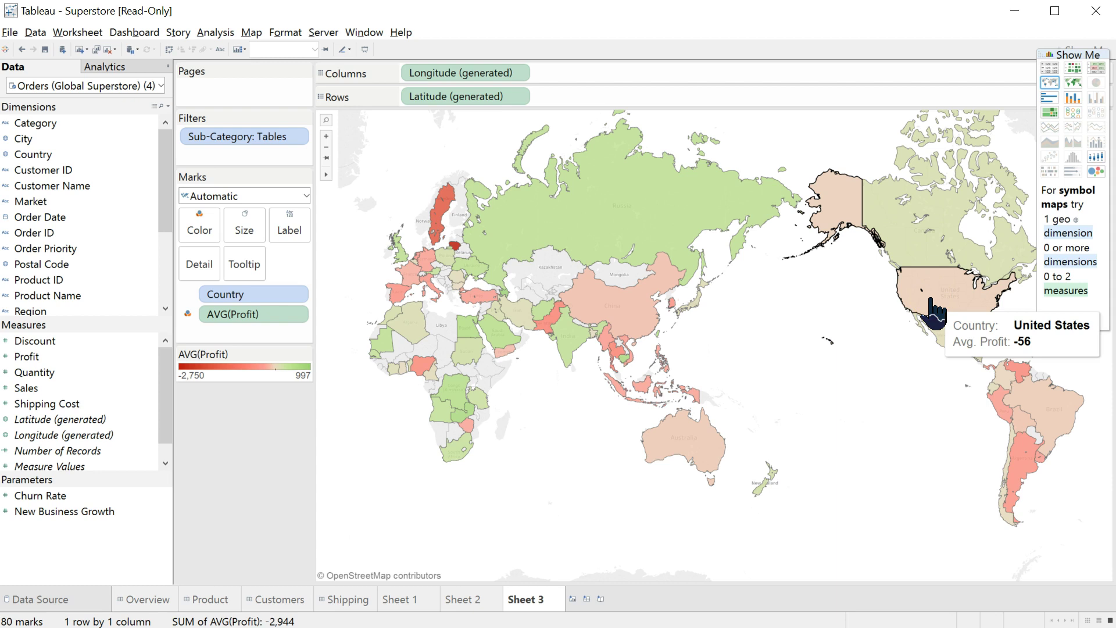
pyautogui.moveTo(601, 233)
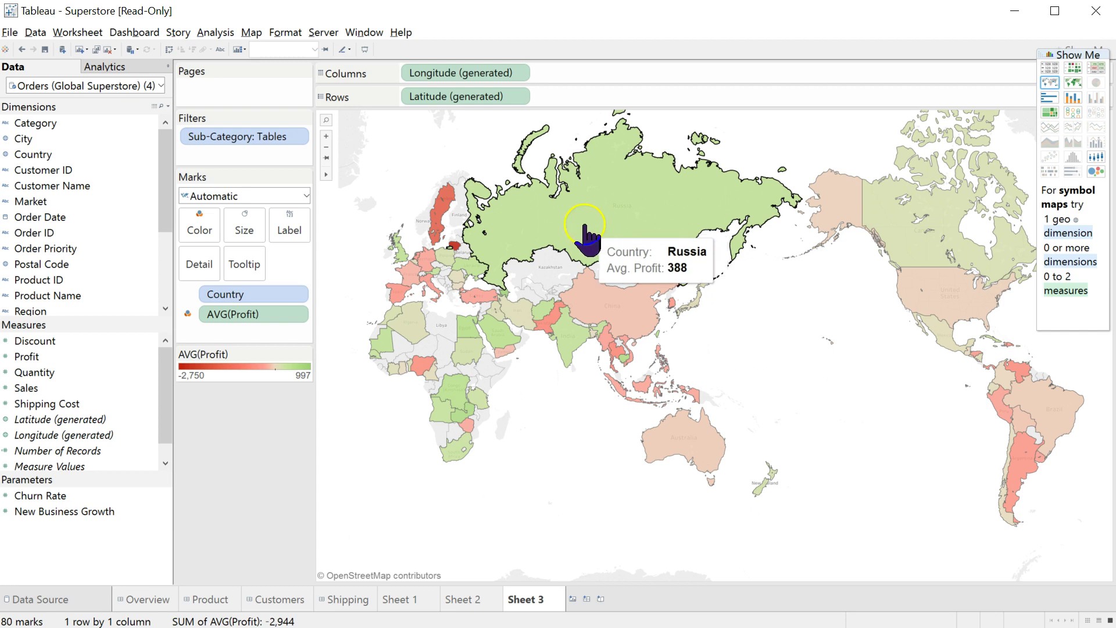
pyautogui.moveTo(439, 238)
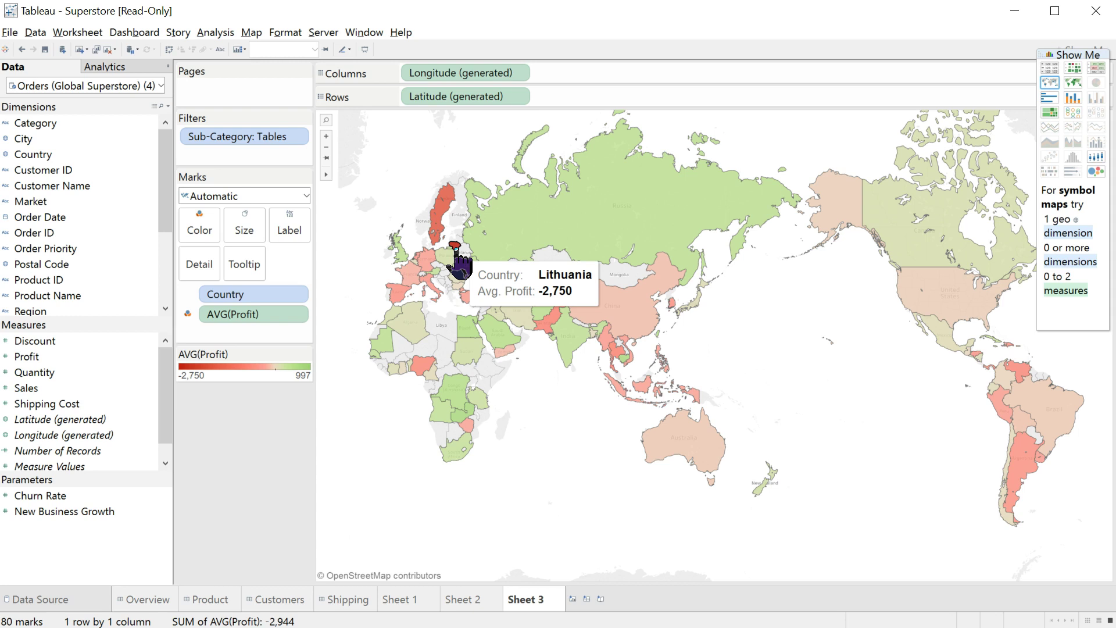
pyautogui.click(463, 407)
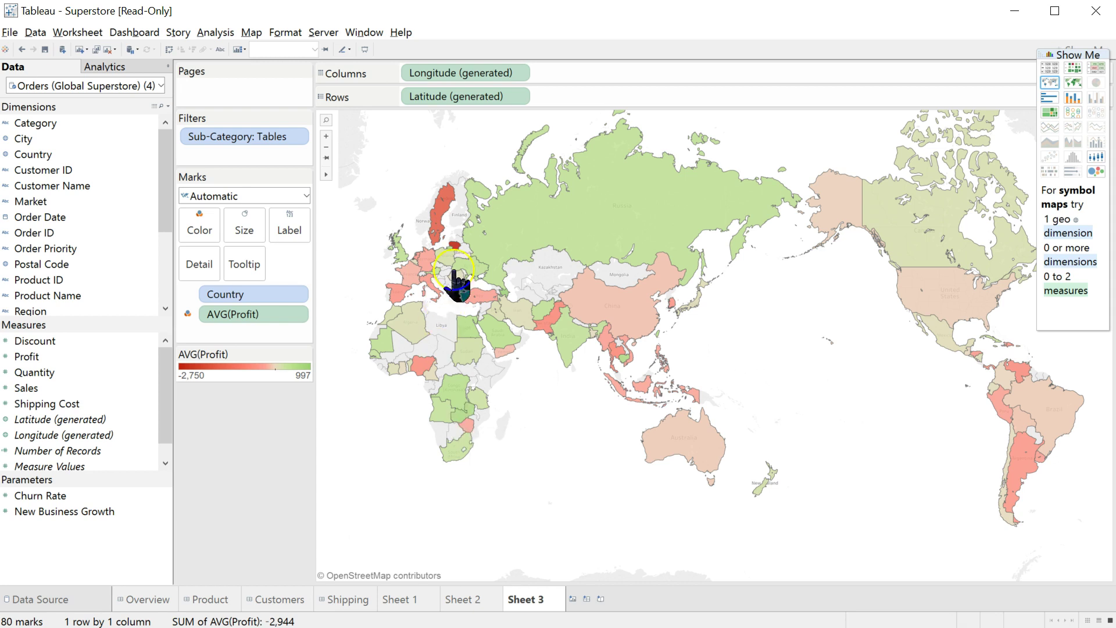
pyautogui.click(440, 224)
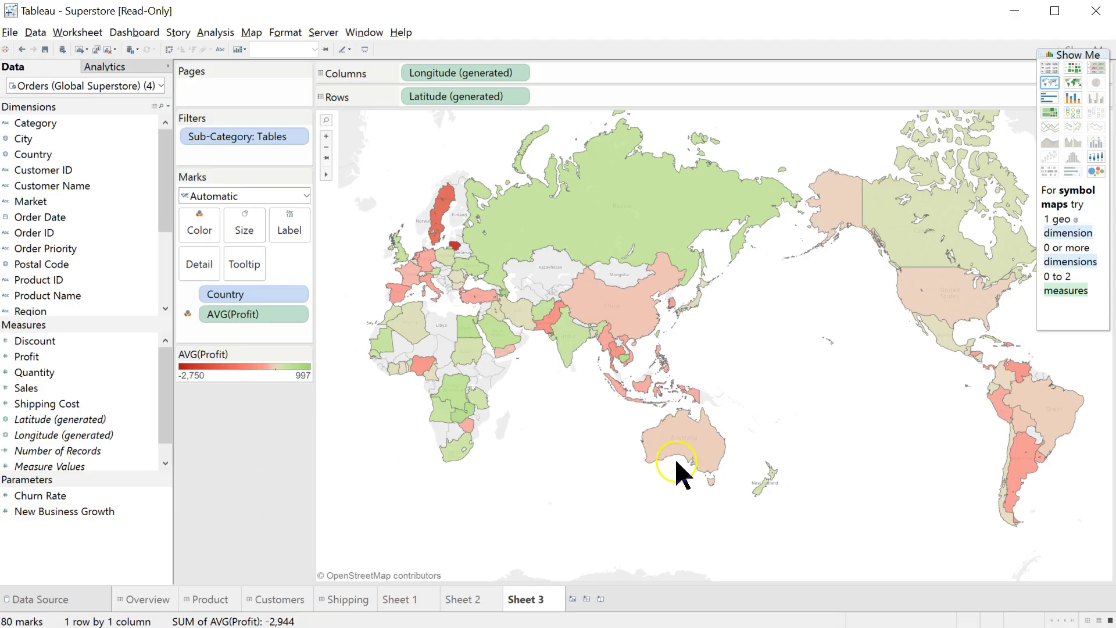
# - Select question 7 on best USA profit growth in the Word question list
pyautogui.hotkey('alt', 'Tab')
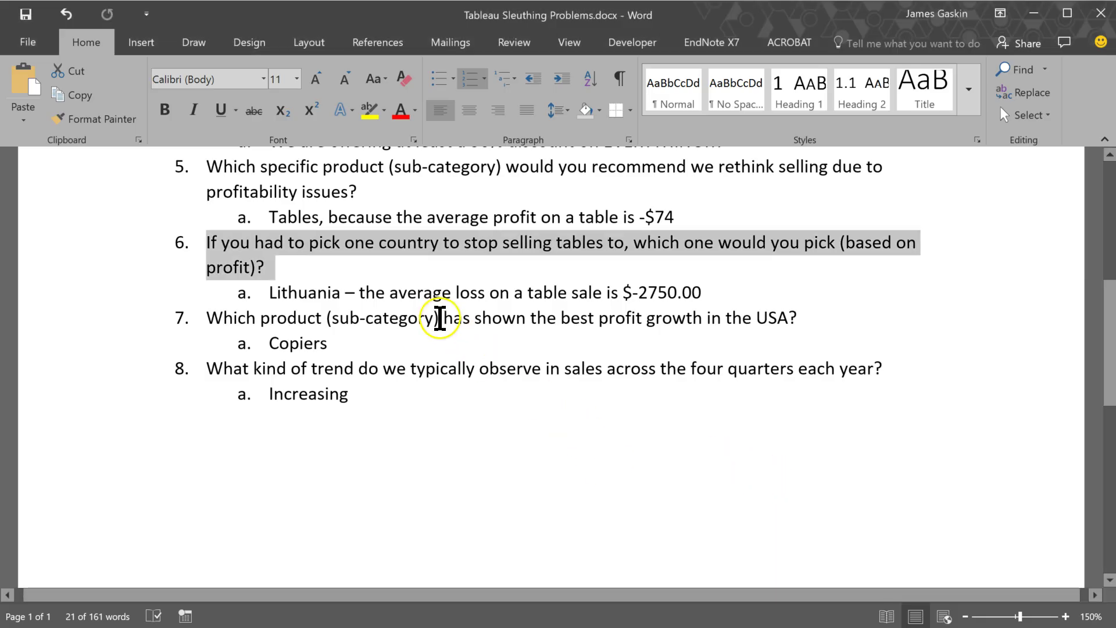
pyautogui.moveTo(215, 320); pyautogui.dragTo(822, 331)
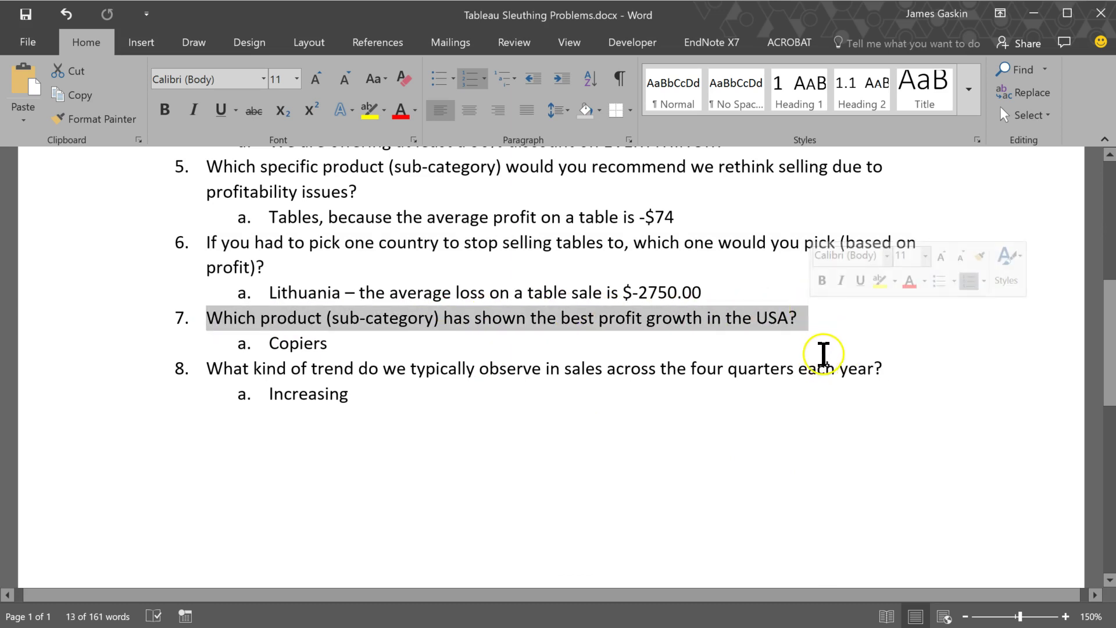
pyautogui.hotkey('alt', 'Tab')
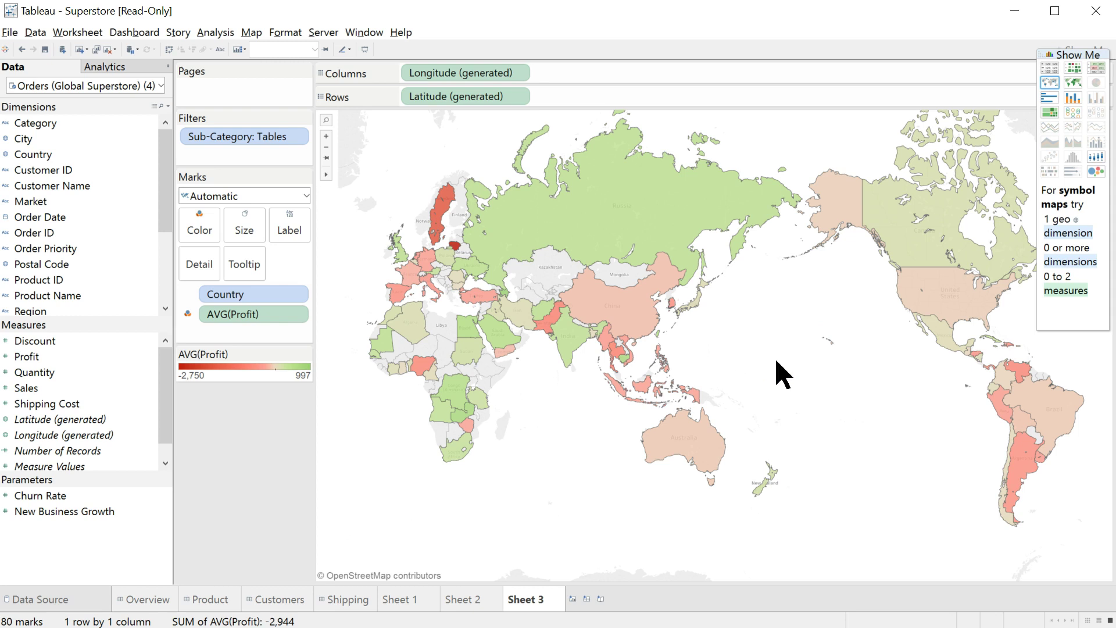
pyautogui.click(783, 349)
# - Create a new blank worksheet, Sheet 4, in Tableau
pyautogui.hotkey('alt', 'Tab')
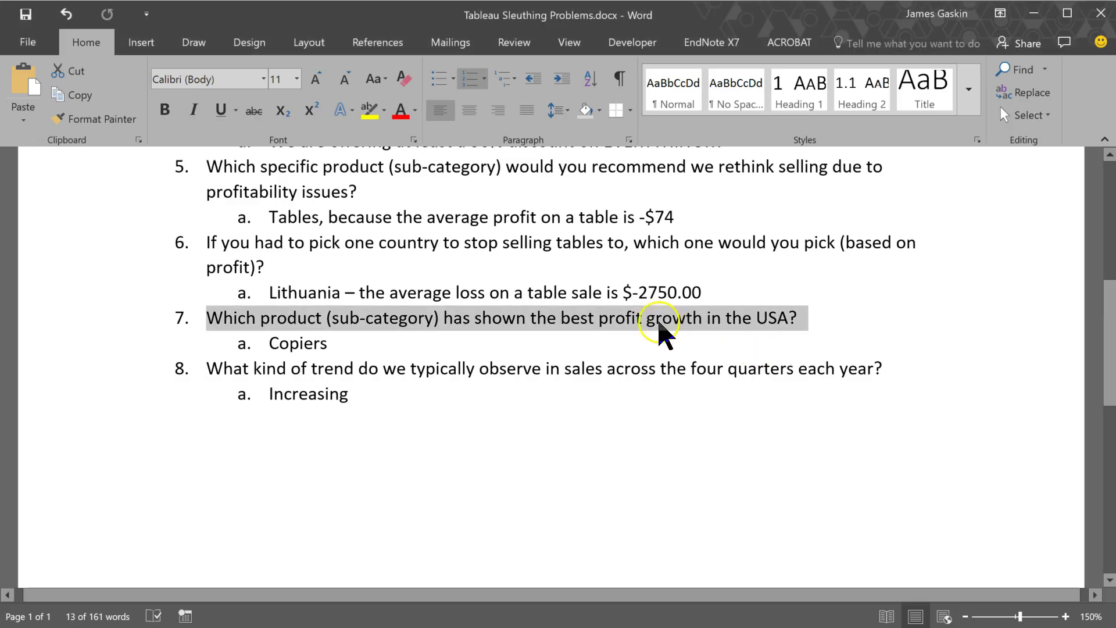
pyautogui.hotkey('alt', 'Tab')
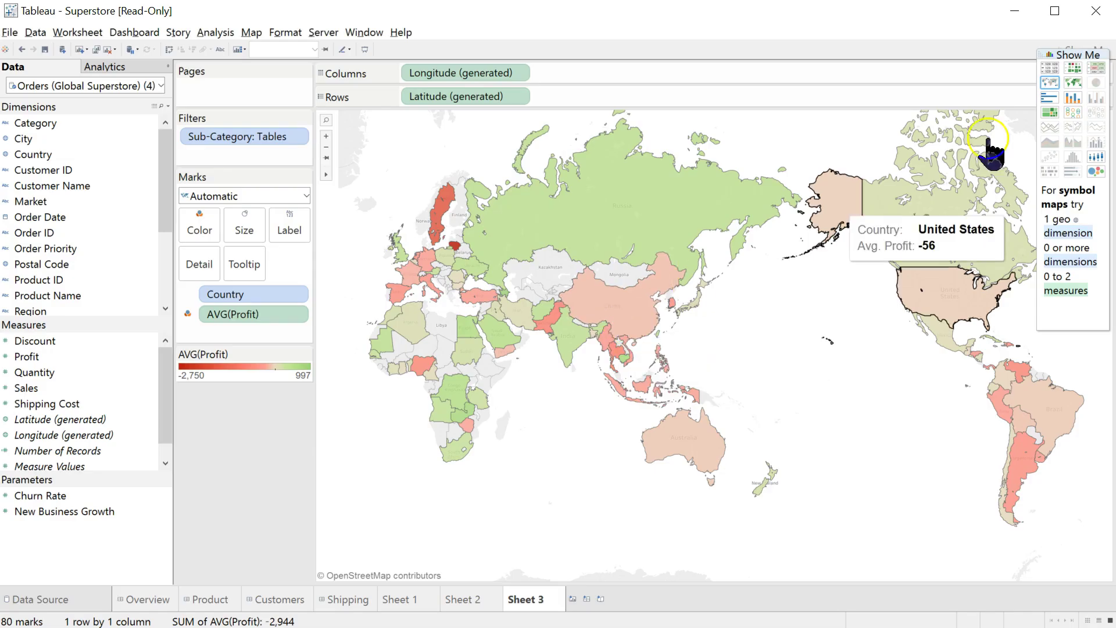
pyautogui.click(573, 600)
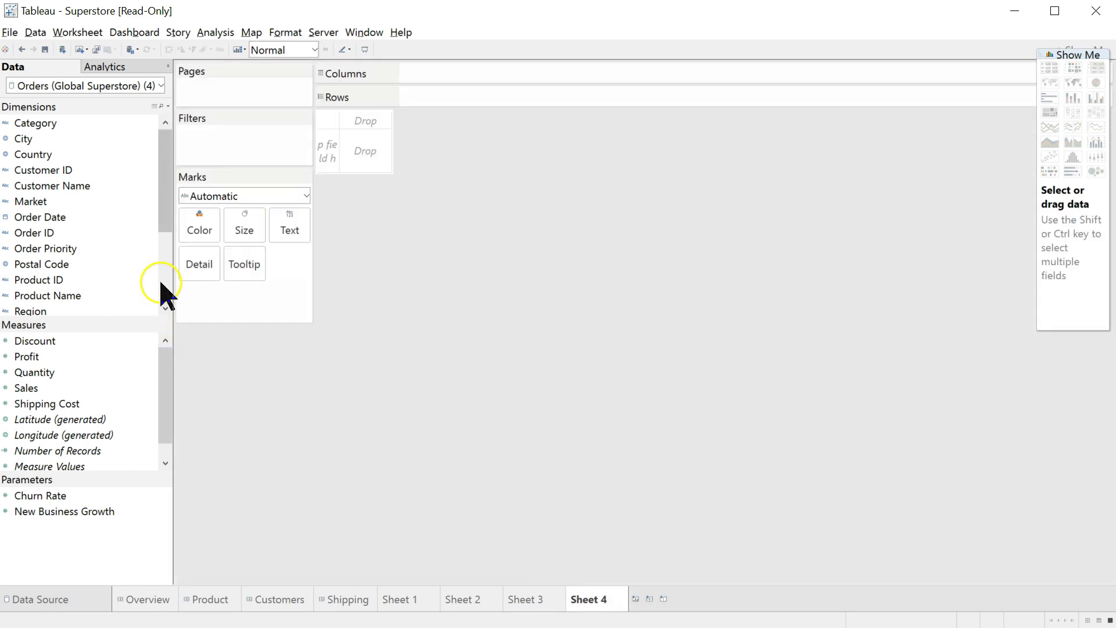
# - Filter Sheet 4 by Country, searching 'uni' and keeping only United States
pyautogui.hotkey('alt', 'Tab')
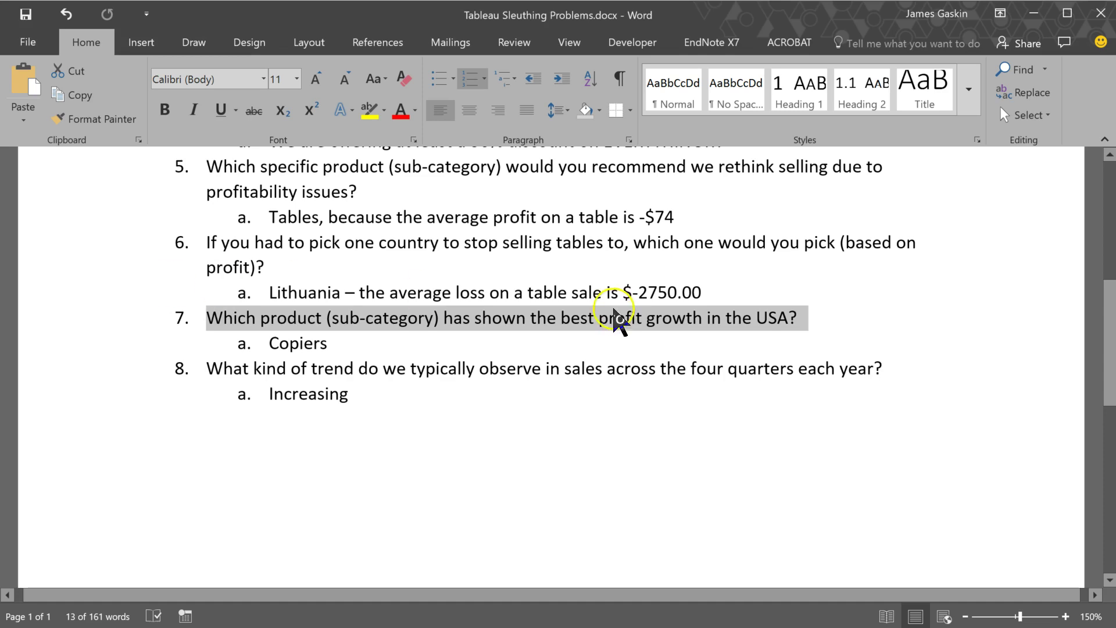
pyautogui.hotkey('alt', 'Tab')
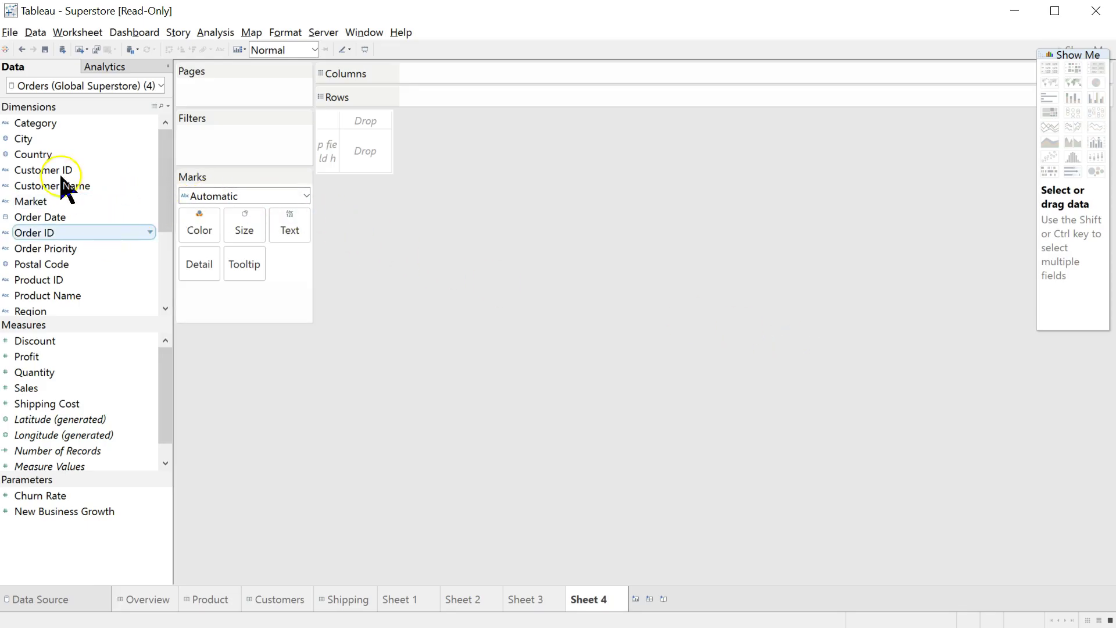
pyautogui.moveTo(49, 154); pyautogui.dragTo(214, 154)
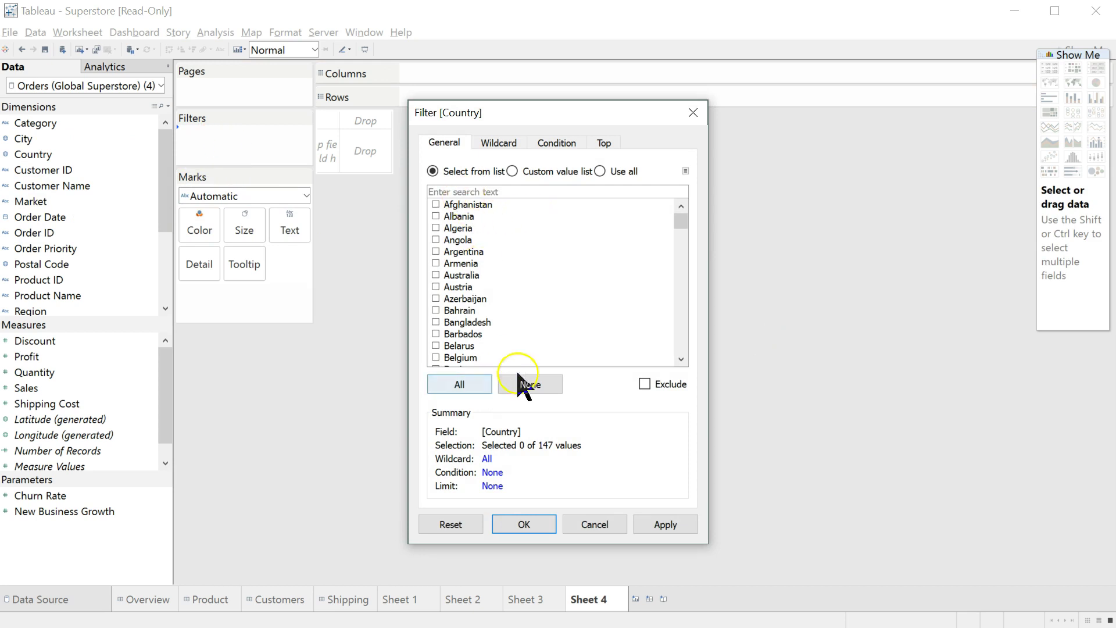
pyautogui.click(541, 190)
pyautogui.write('united')
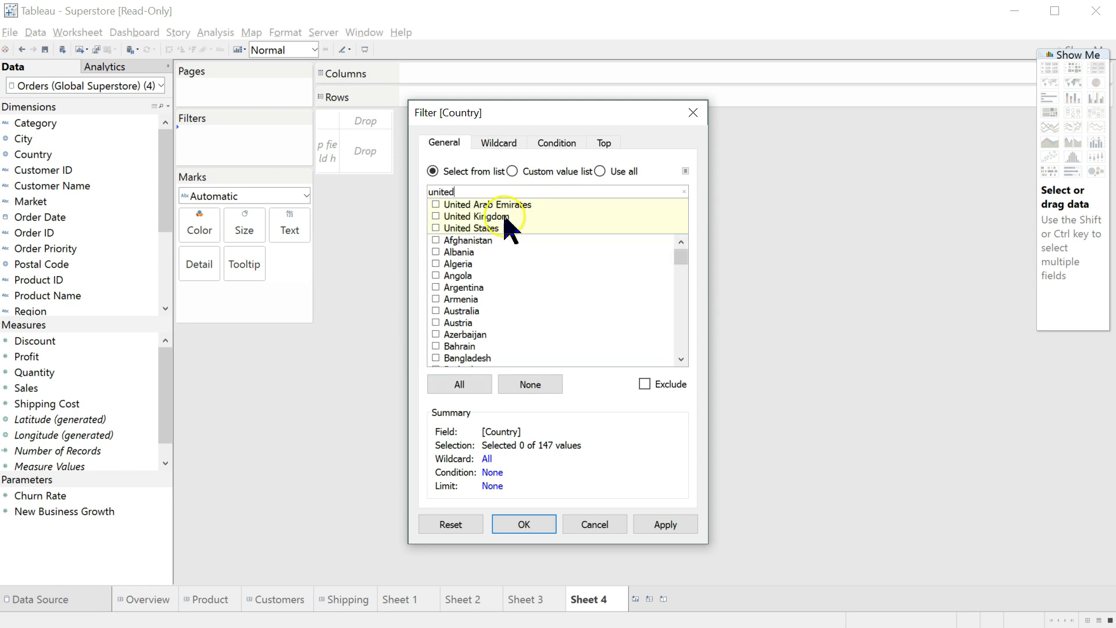
pyautogui.click(436, 228)
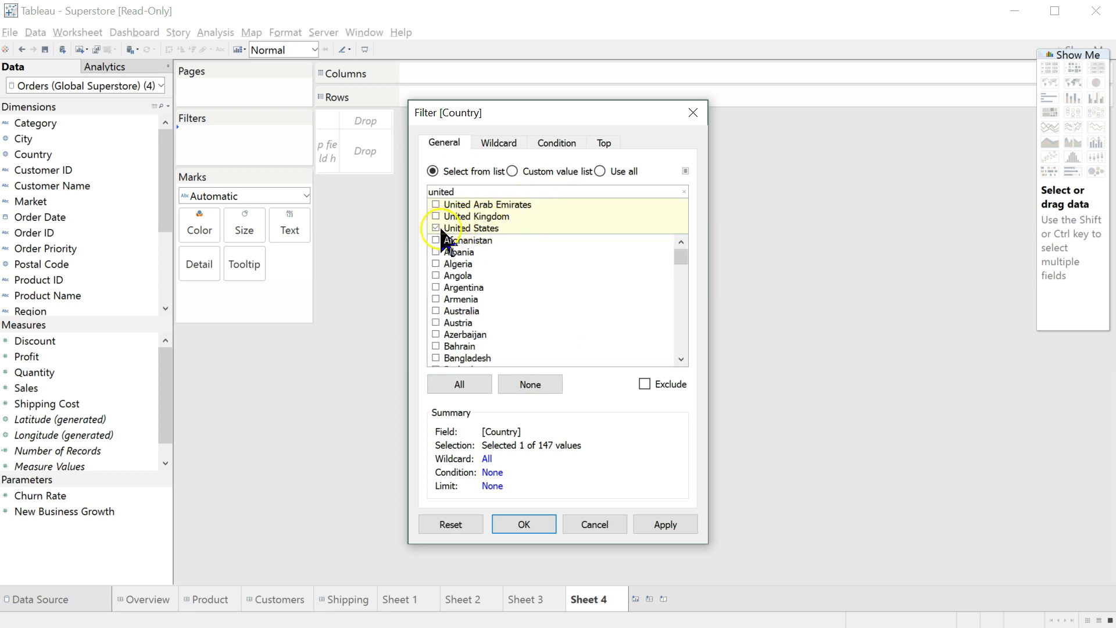
pyautogui.click(539, 532)
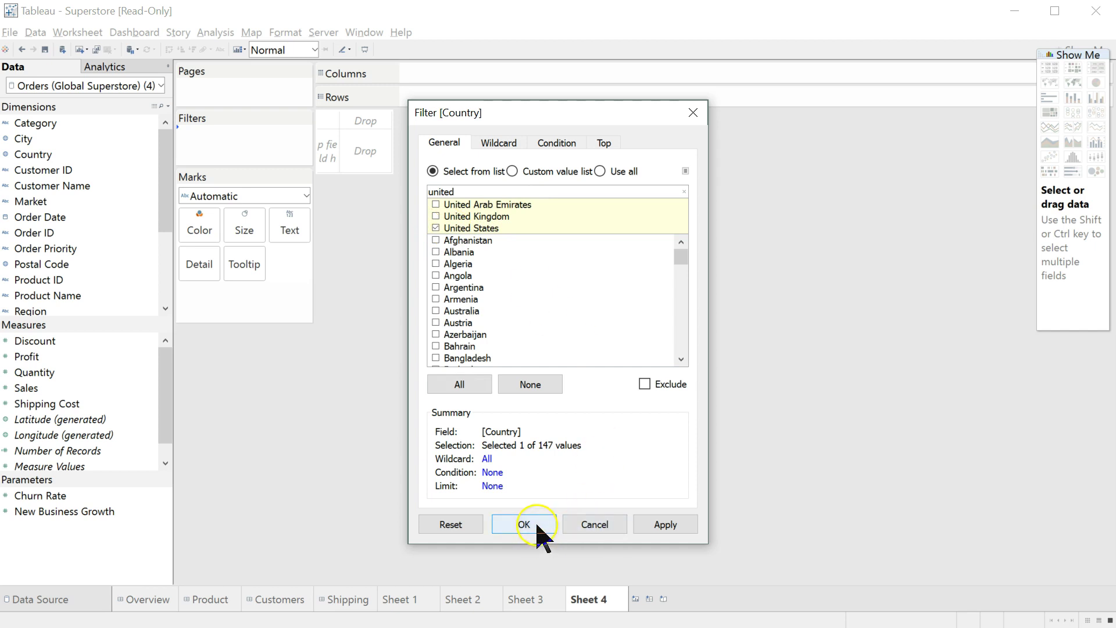
pyautogui.click(524, 525)
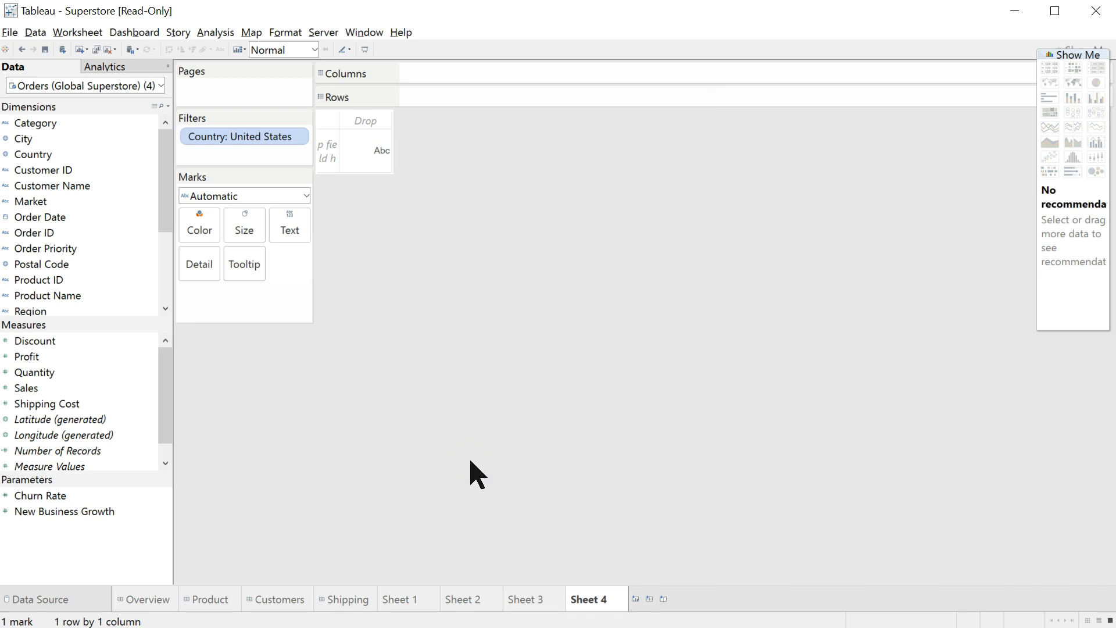
# - Plot US SUM(Profit) by YEAR(Order Date) as lines per Sub-Category, 2011–2014, hiding Show Me
pyautogui.click(67, 355)
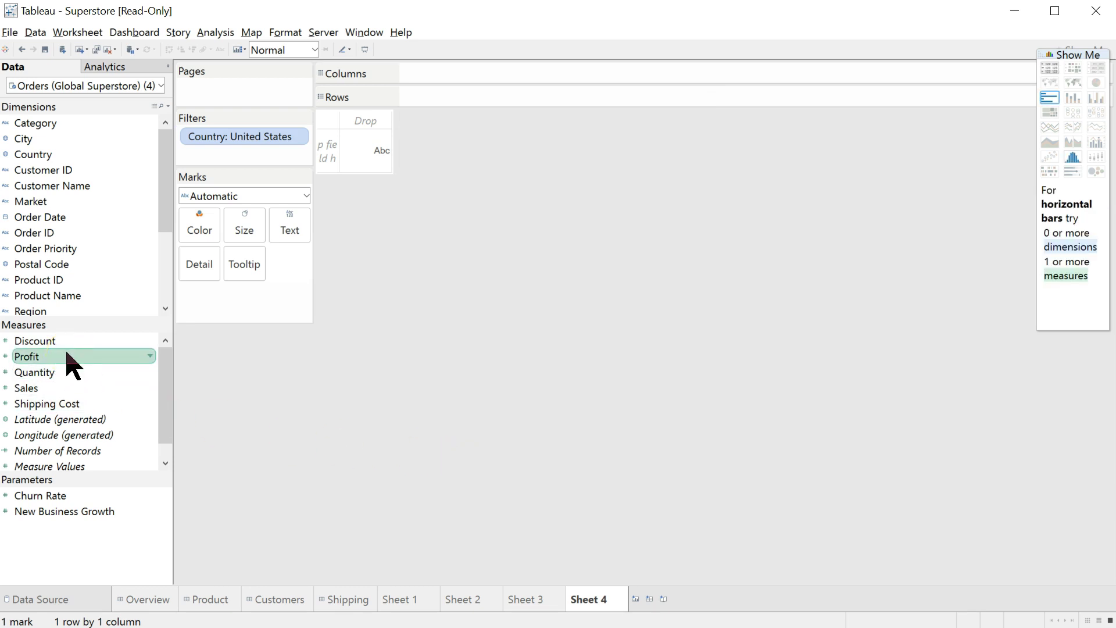
pyautogui.click(161, 281)
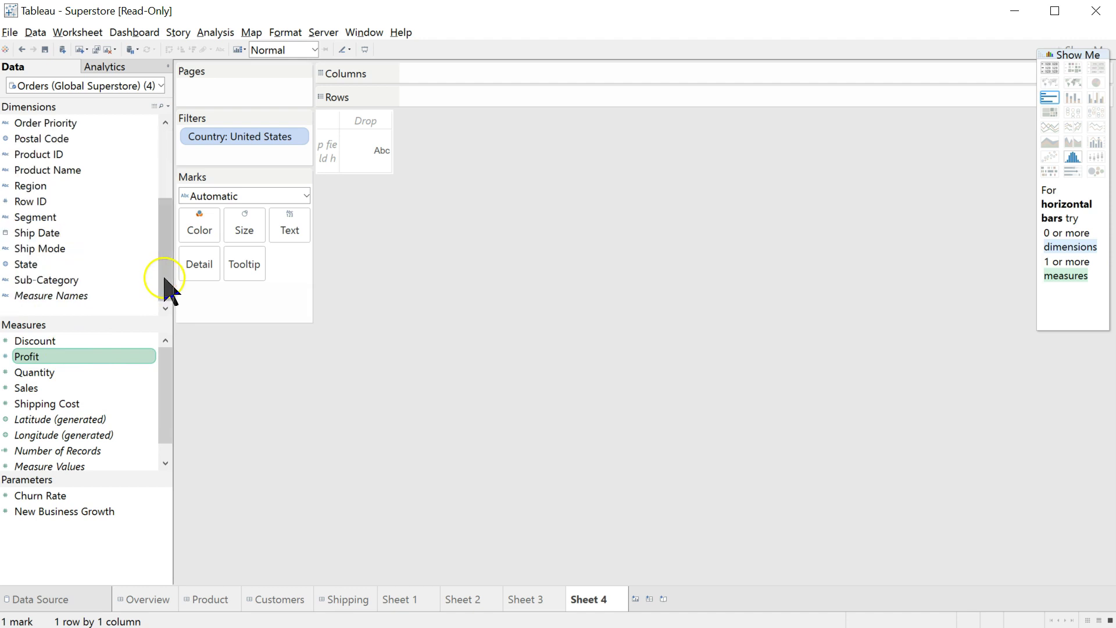
pyautogui.keyDown('ctrl'); pyautogui.click(88, 280); pyautogui.keyUp('ctrl')
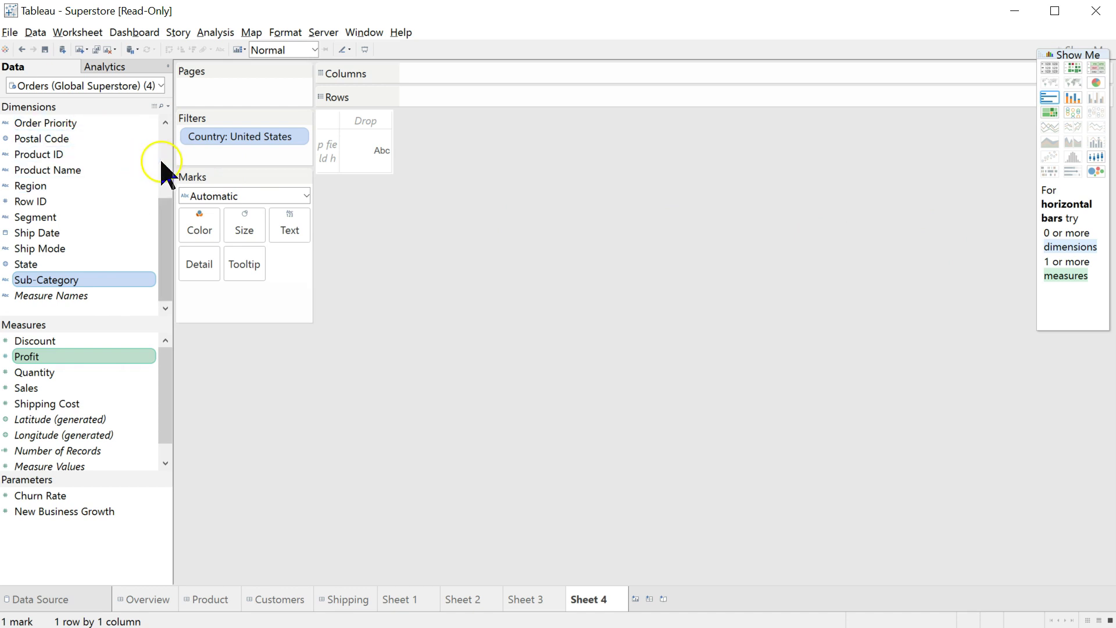
pyautogui.scroll(3, 168, 168)
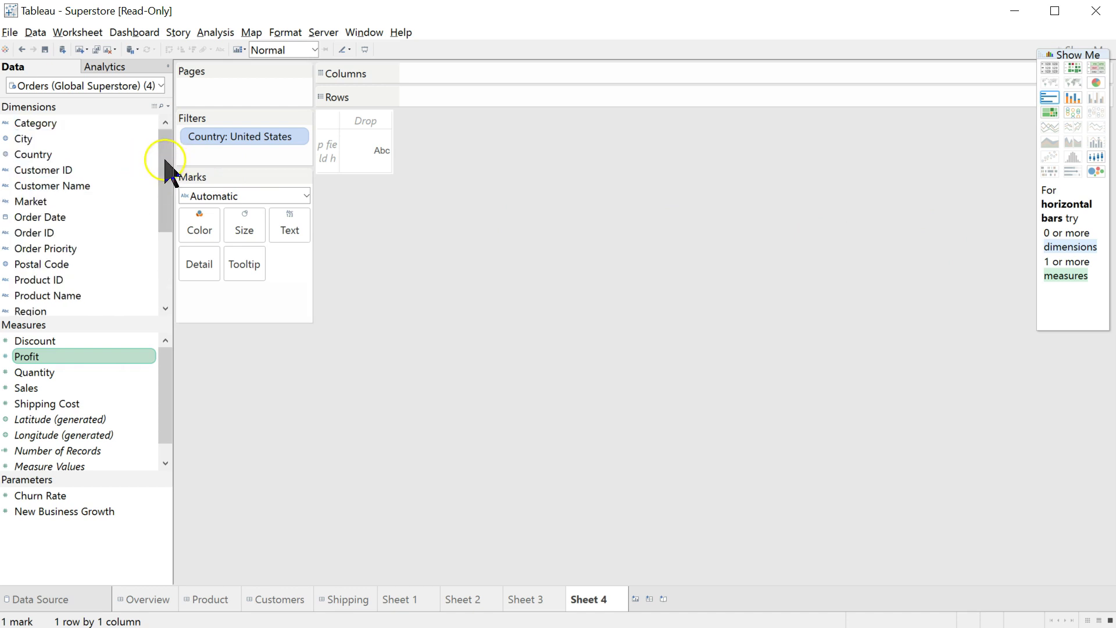
pyautogui.keyDown('ctrl'); pyautogui.click(92, 218); pyautogui.keyUp('ctrl')
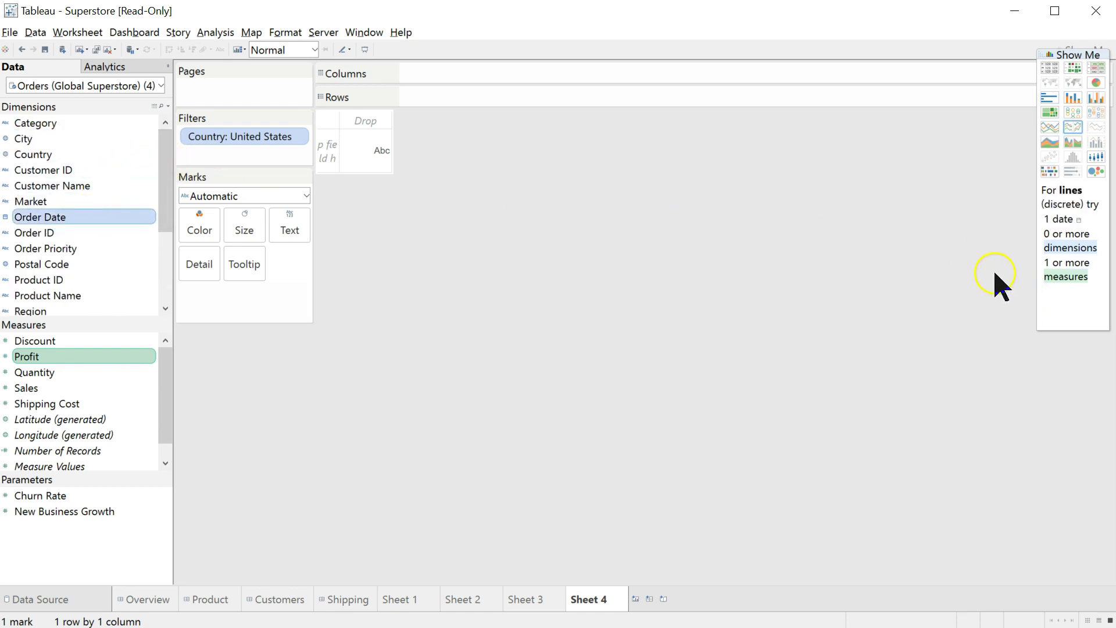
pyautogui.click(1051, 128)
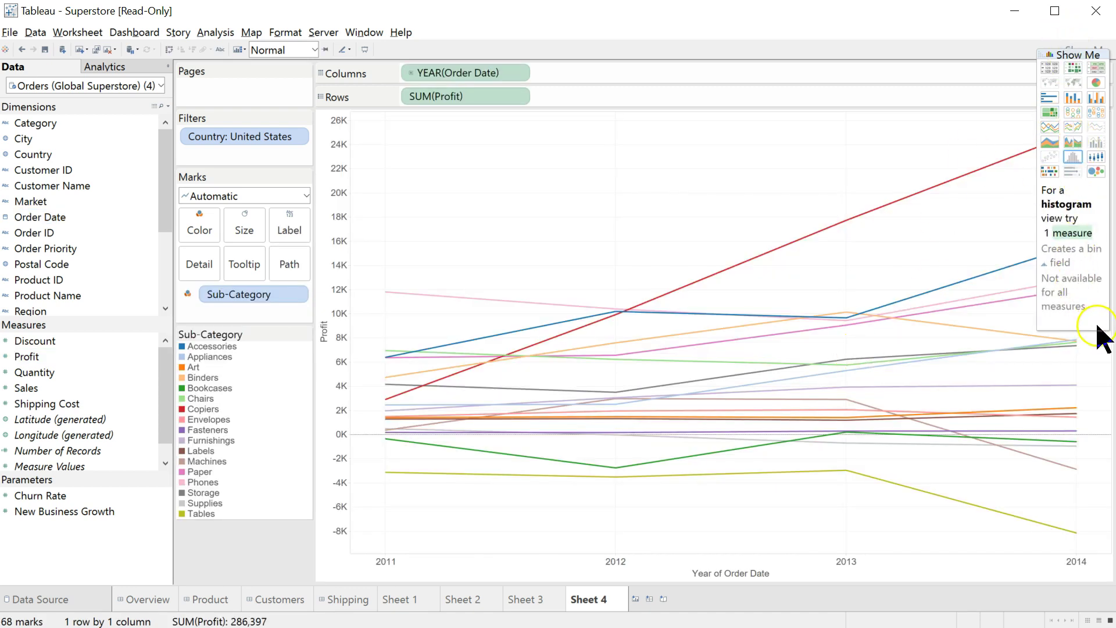
pyautogui.click(1069, 52)
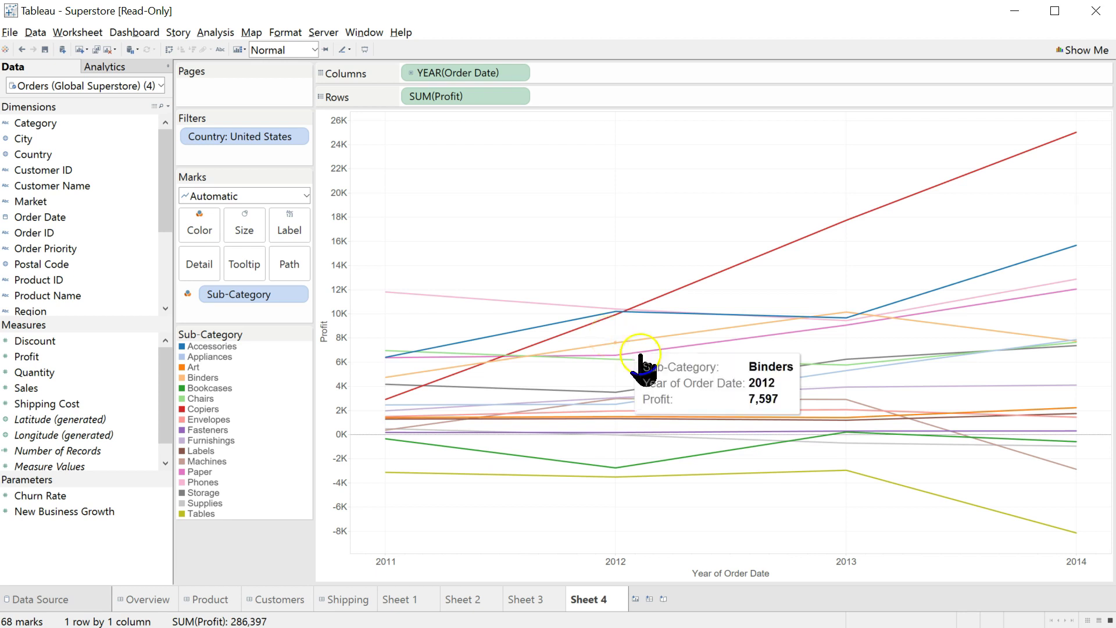
# - Read the Copiers line's tooltips: US profit rising from 2,913 in 2011 to 25,032 in 2014
pyautogui.moveTo(708, 373)
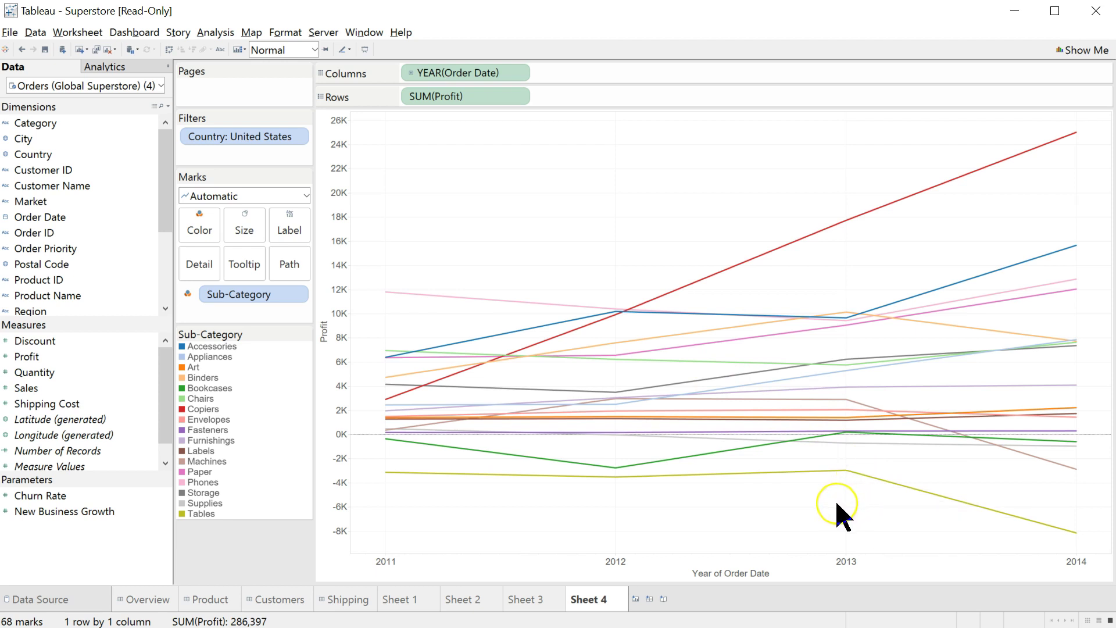
pyautogui.moveTo(816, 232)
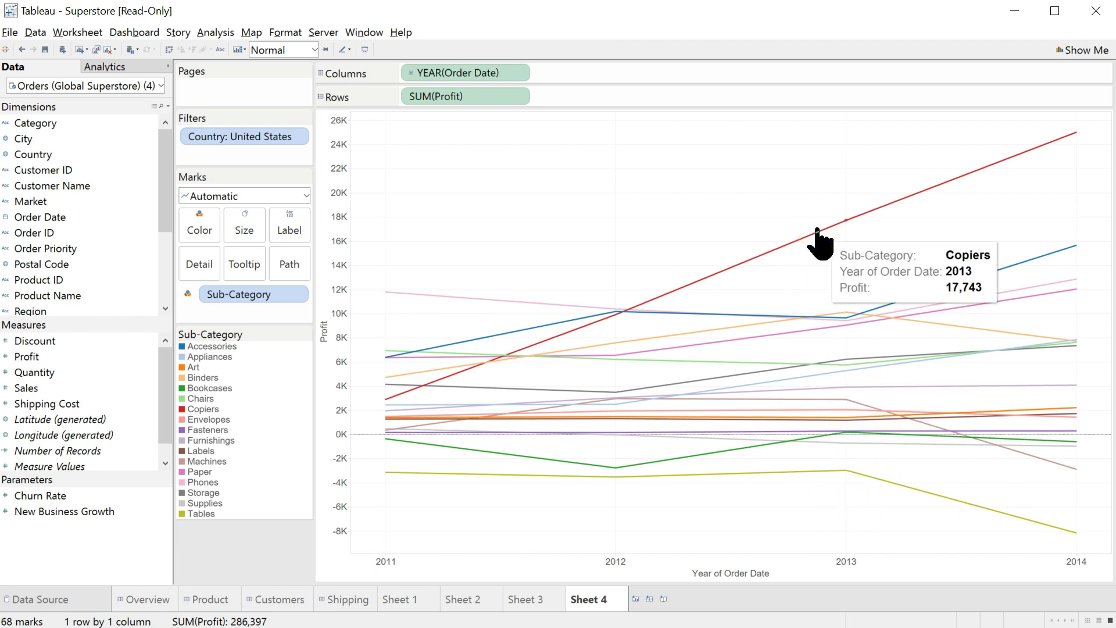
pyautogui.moveTo(396, 384)
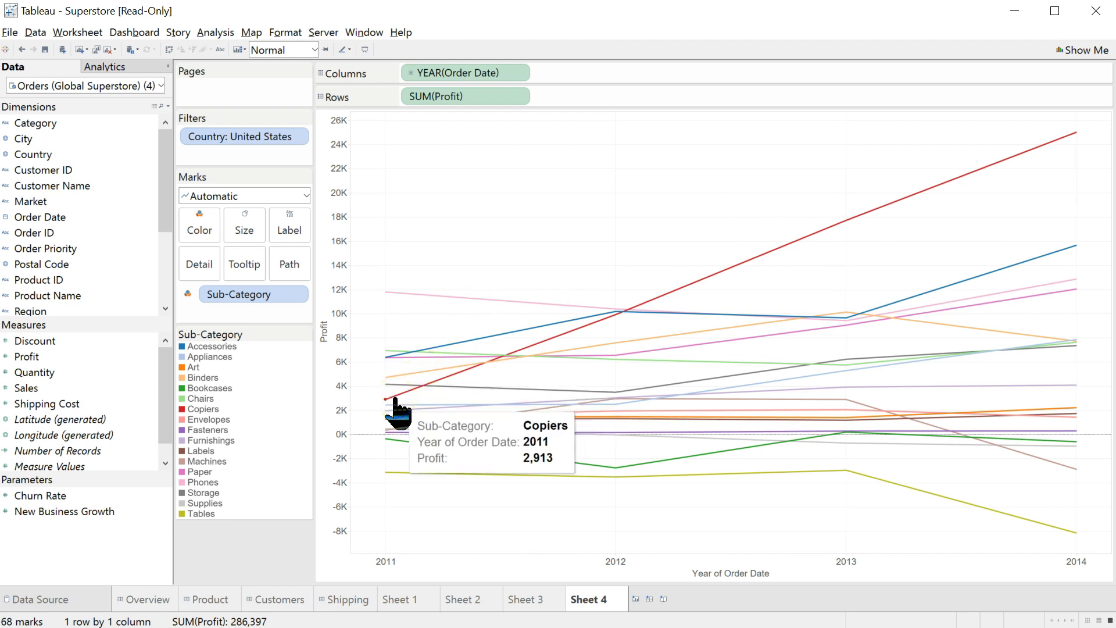
pyautogui.moveTo(1074, 139)
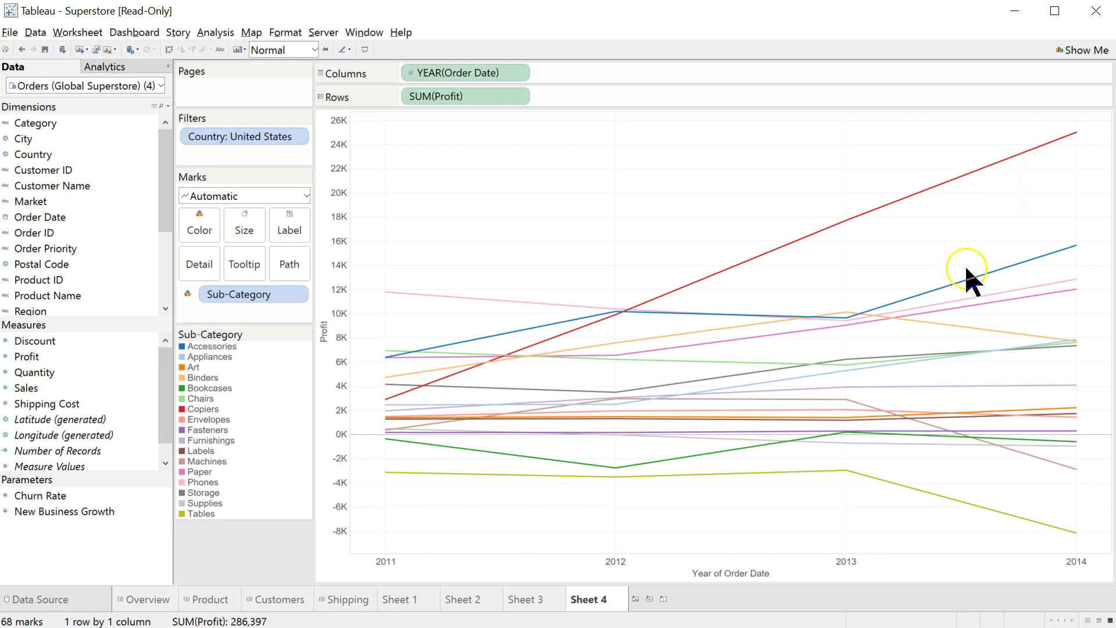
pyautogui.moveTo(887, 491)
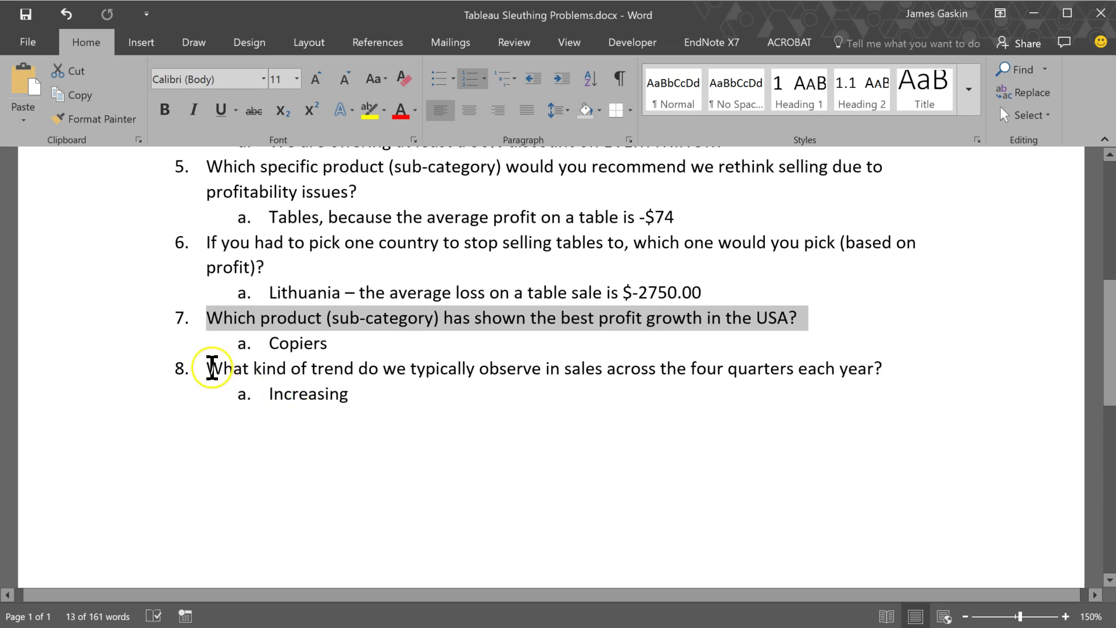
# - Highlight question 8 on the quarterly sales trend in Word, then return to Tableau
pyautogui.moveTo(216, 369); pyautogui.dragTo(890, 393)
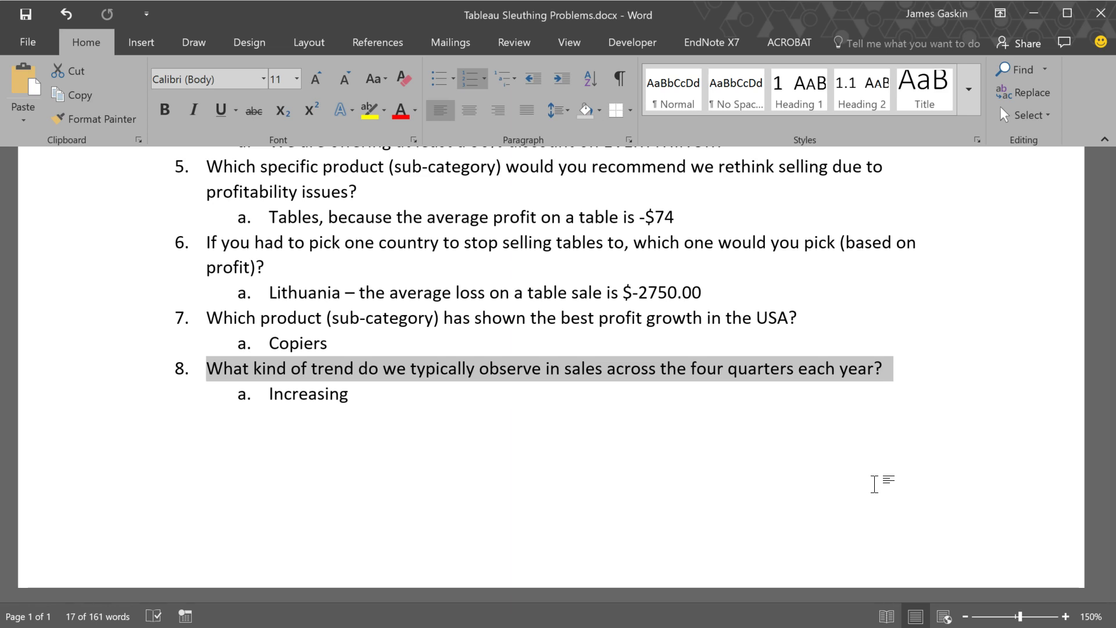
pyautogui.hotkey('alt', 'Tab')
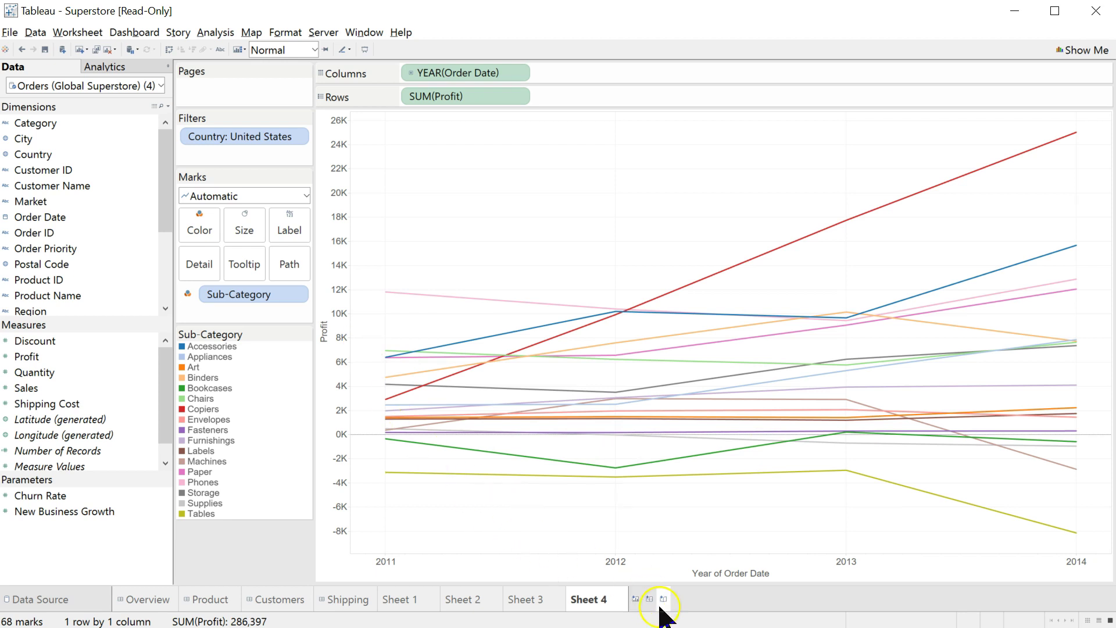
# - On a new worksheet, build a line chart of SUM(Sales) by year of Order Date
pyautogui.click(637, 599)
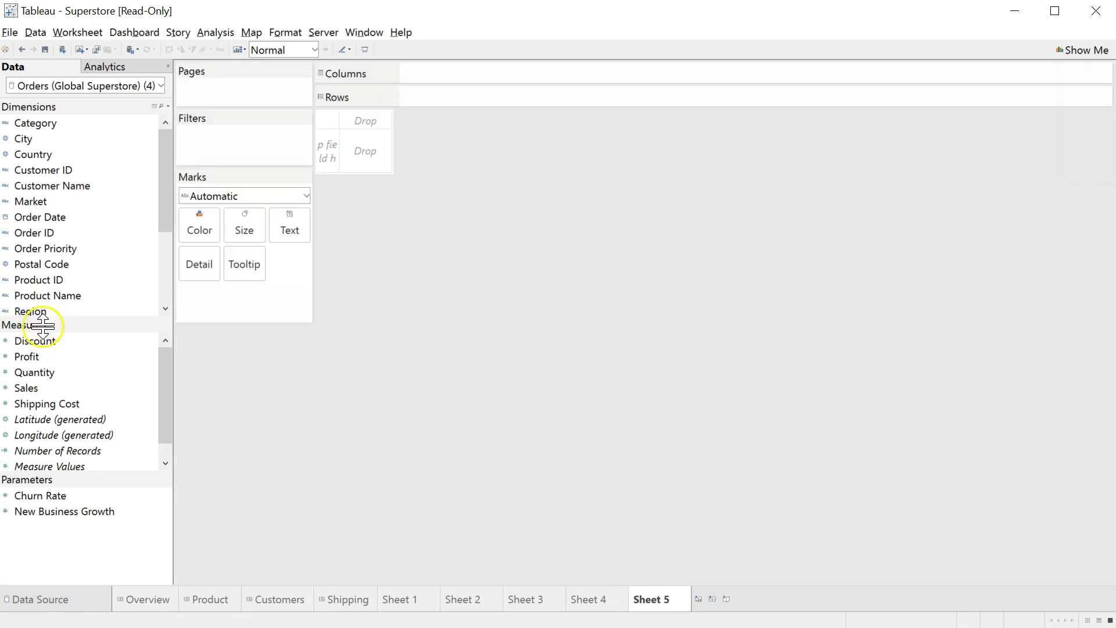
pyautogui.click(37, 389)
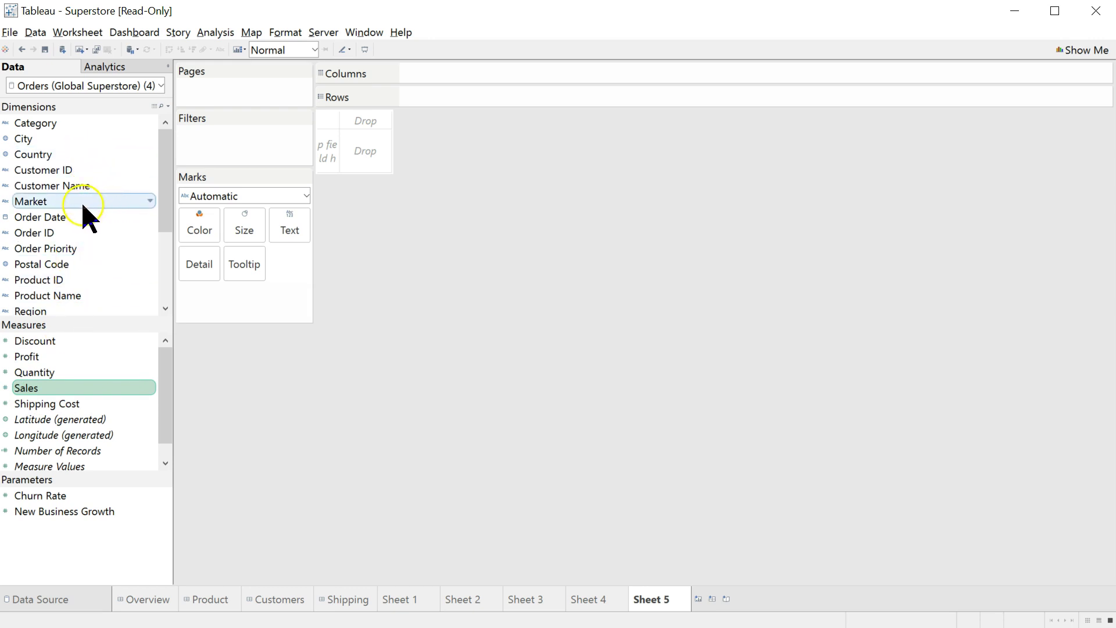
pyautogui.doubleClick(78, 233)
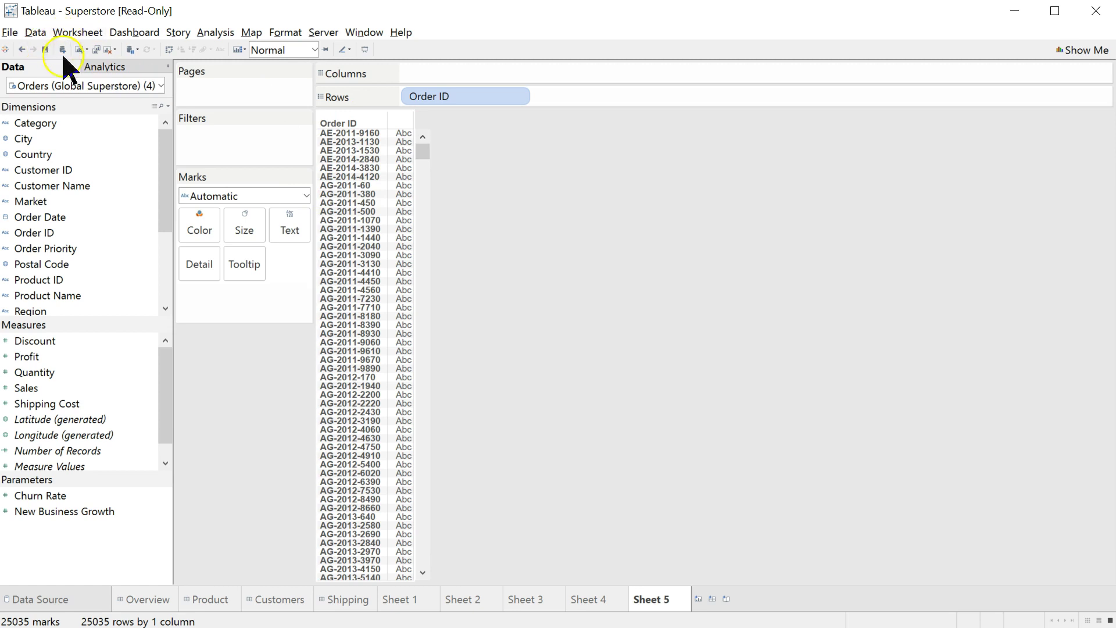
pyautogui.click(22, 49)
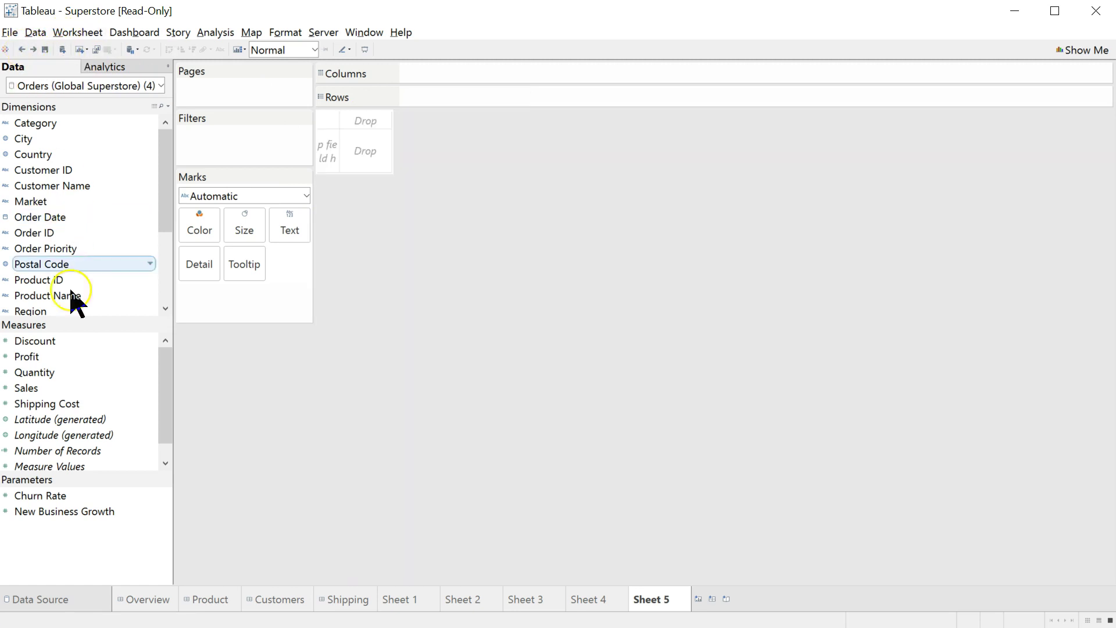
pyautogui.click(44, 387)
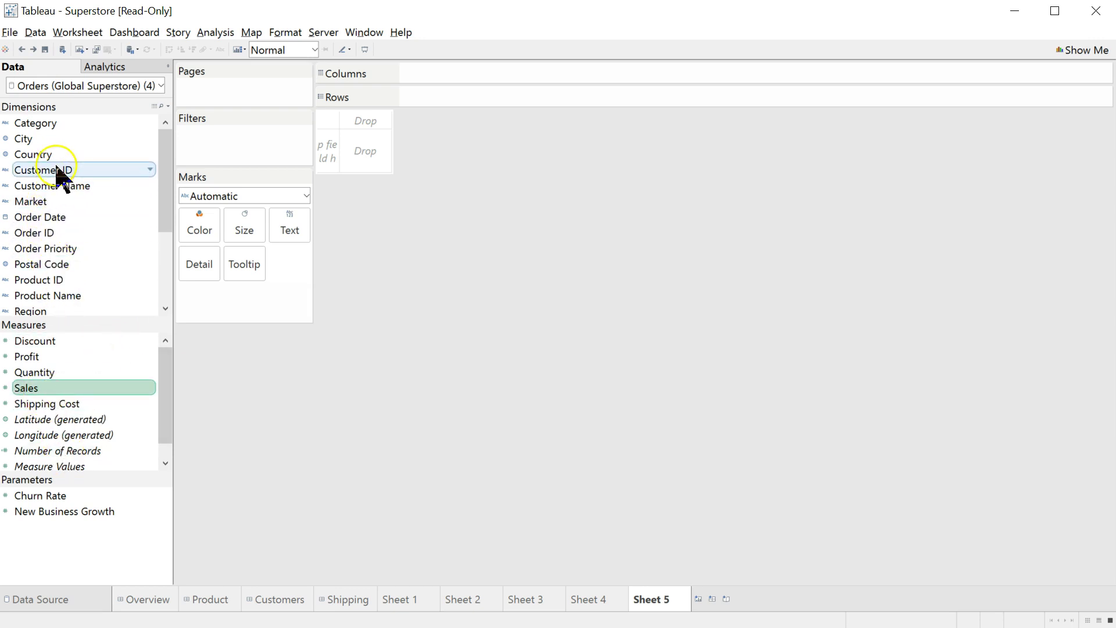
pyautogui.click(51, 221)
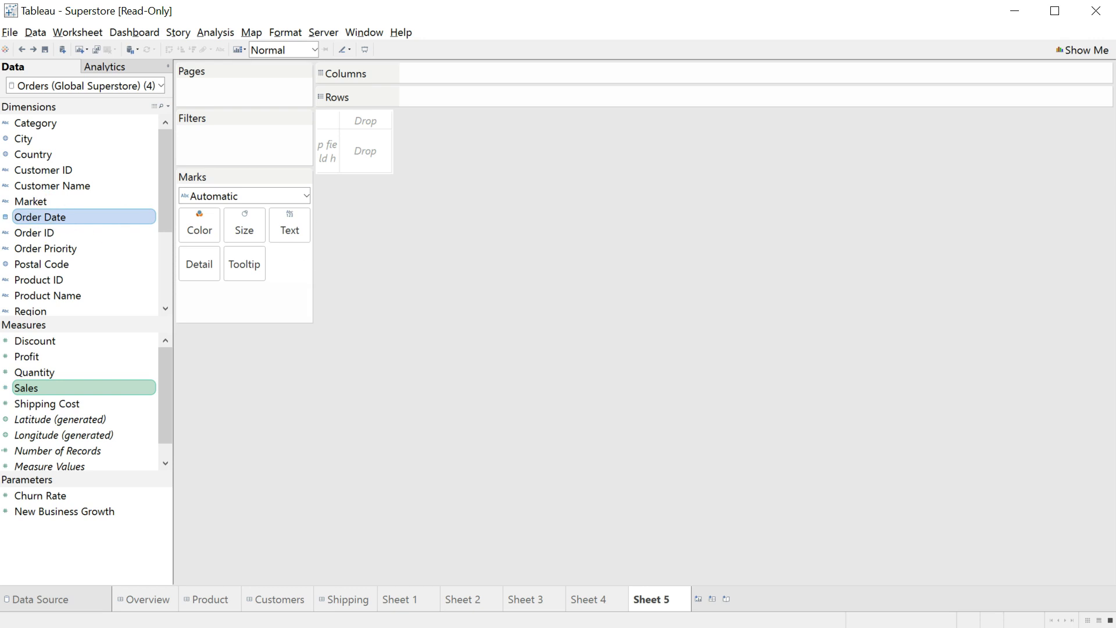
pyautogui.moveTo(40, 217); pyautogui.dragTo(767, 255)
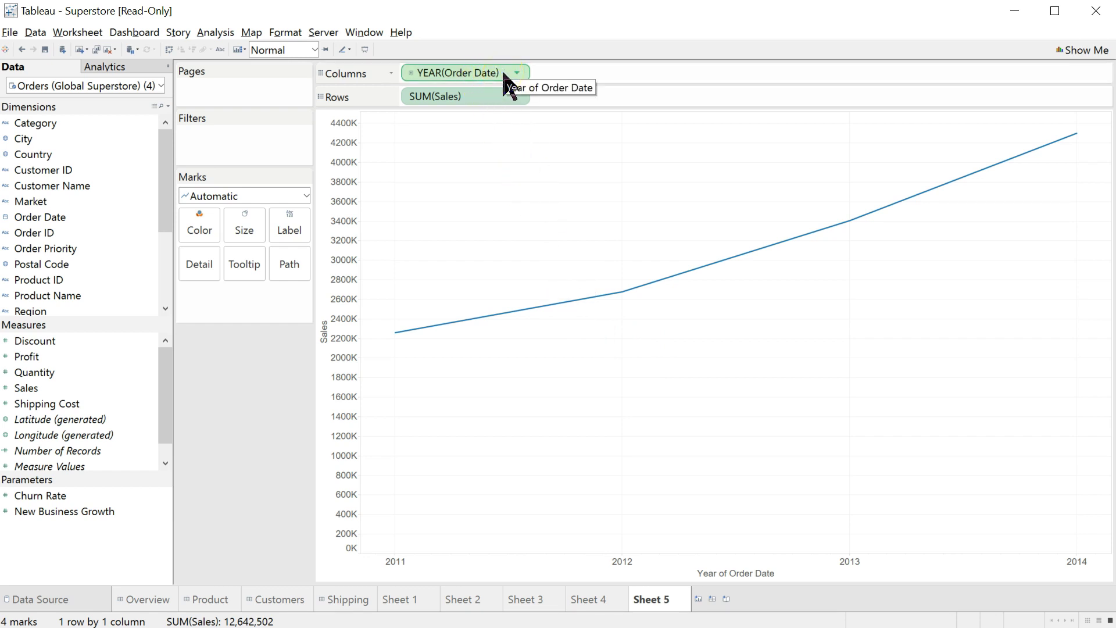
# - Expand YEAR(Order Date) to quarters, showing sales for 2011 Q1 through 2014 Q4
pyautogui.click(429, 75)
pyautogui.click(414, 73)
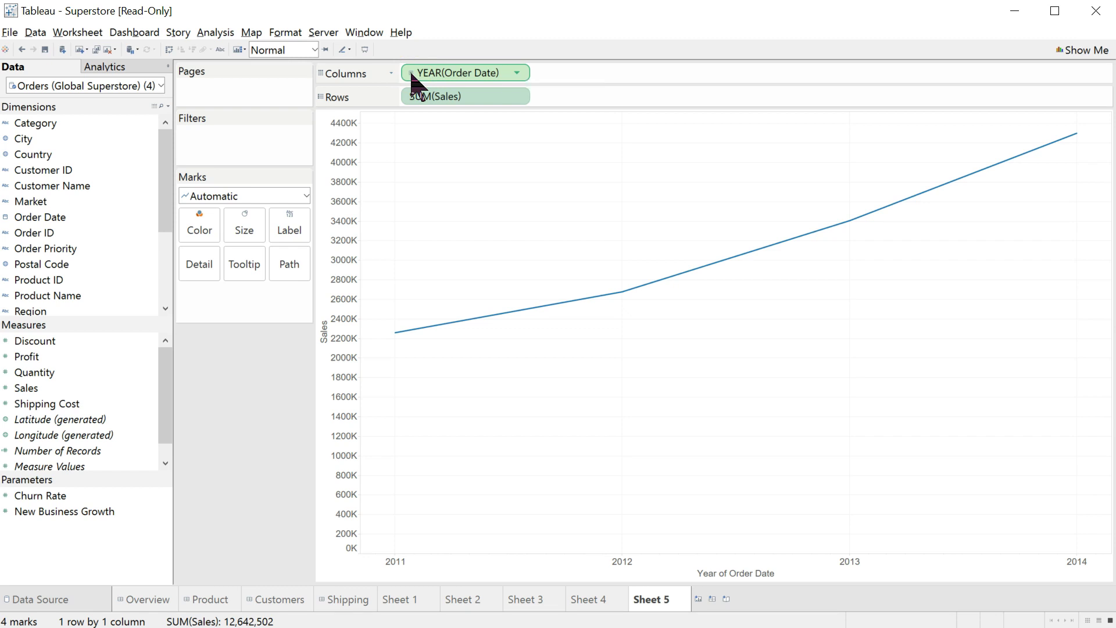
pyautogui.click(412, 74)
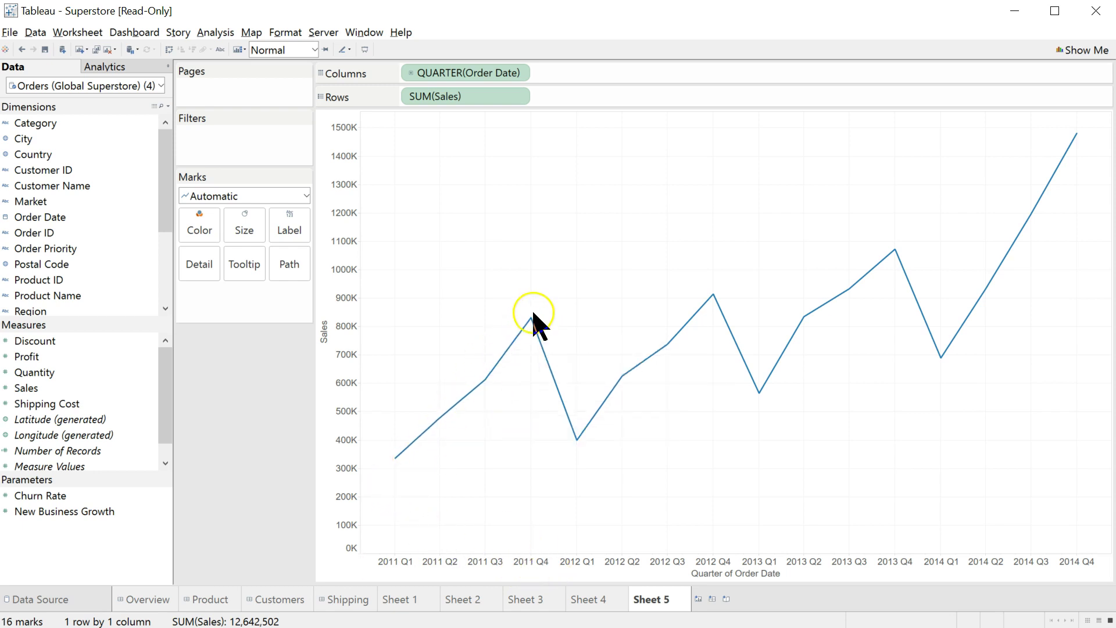
pyautogui.moveTo(580, 439)
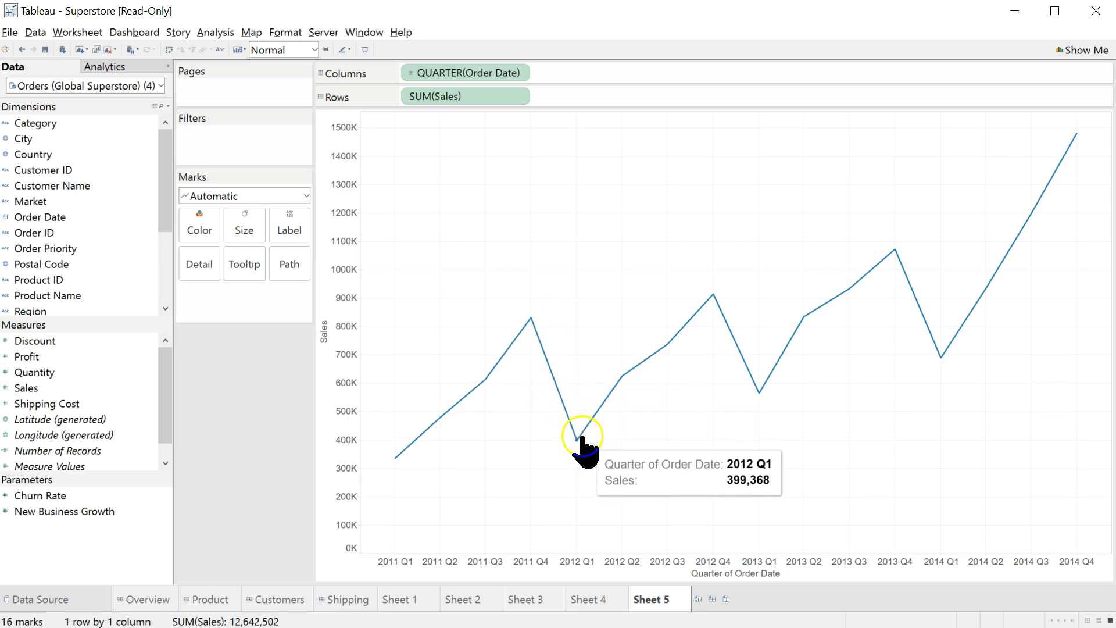
pyautogui.moveTo(717, 304)
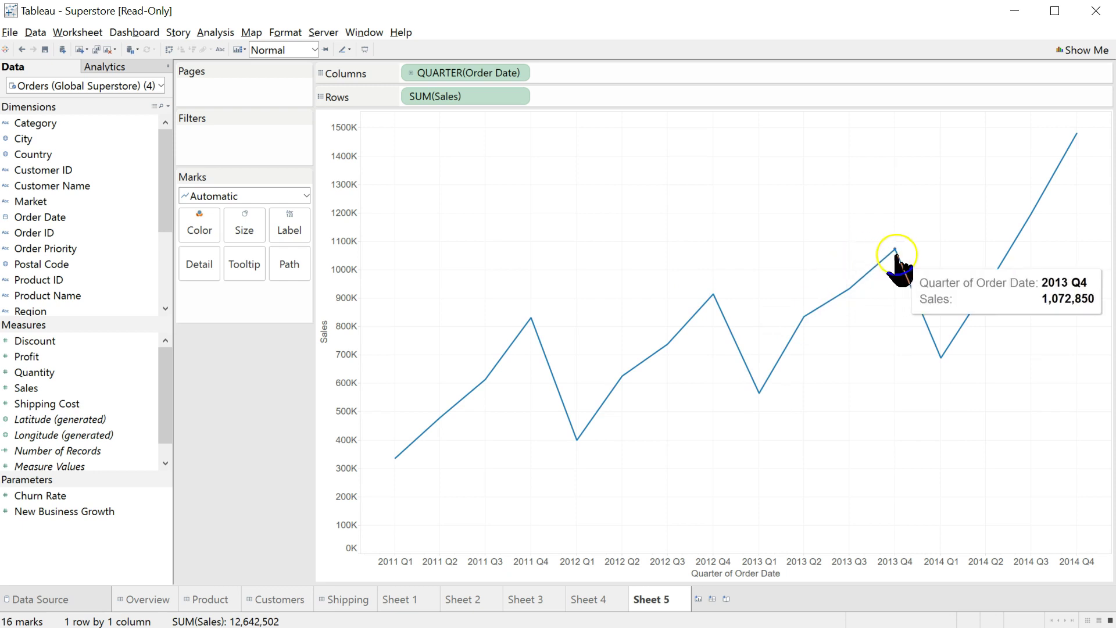
pyautogui.moveTo(927, 336)
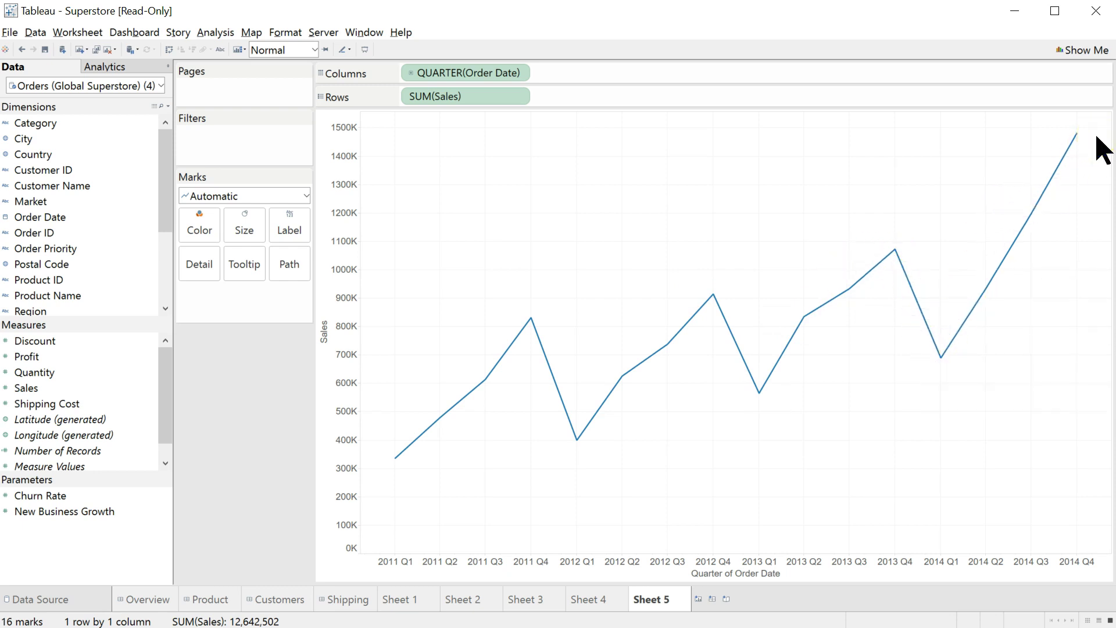
pyautogui.click(943, 220)
pyautogui.hotkey('alt', 'Tab')
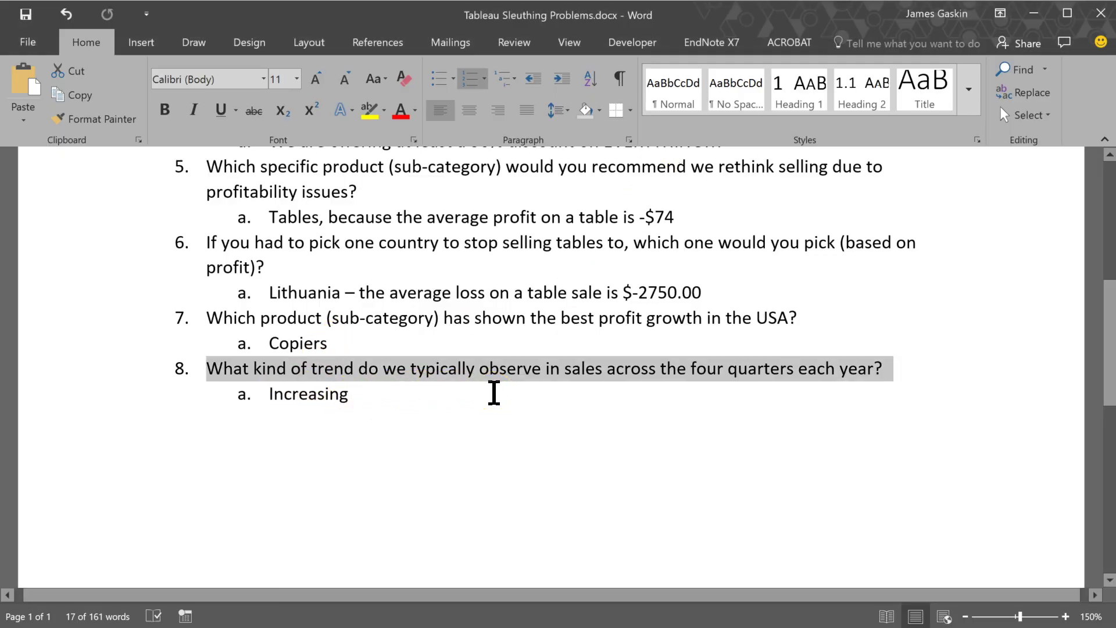
pyautogui.scroll(-5, 494, 393)
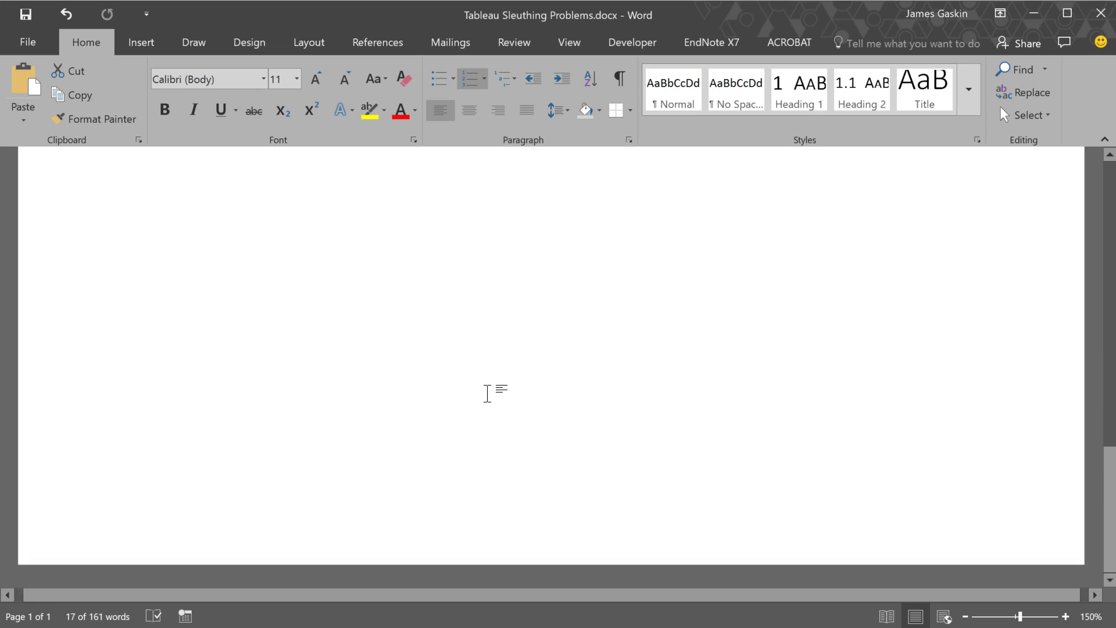
pyautogui.scroll(7, 487, 393)
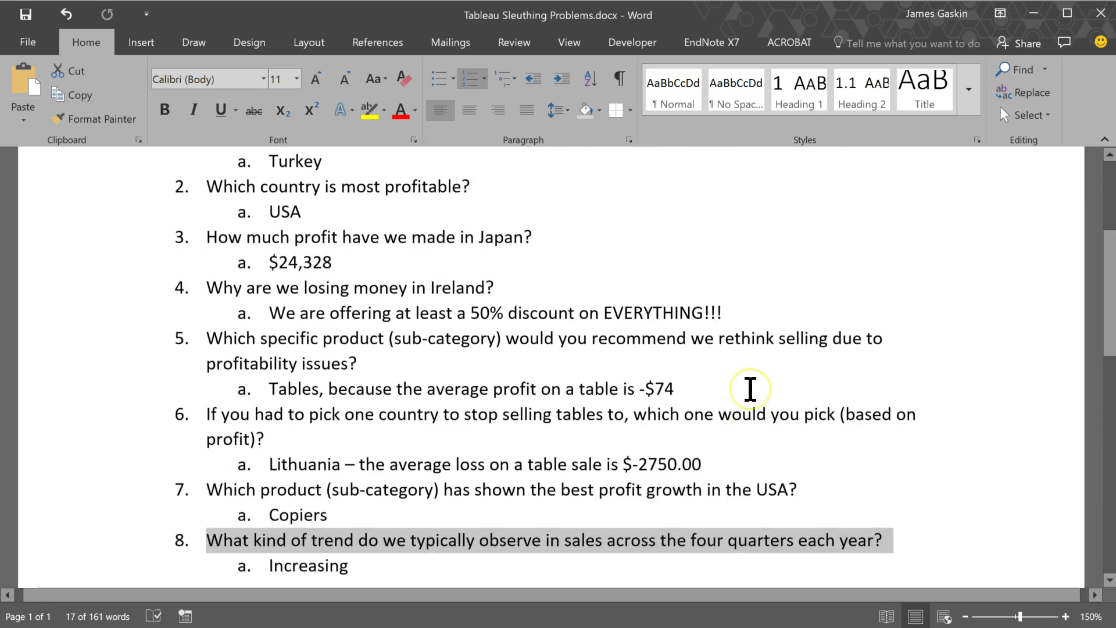
pyautogui.scroll(2, 750, 389)
pyautogui.hotkey('alt', 'Tab')
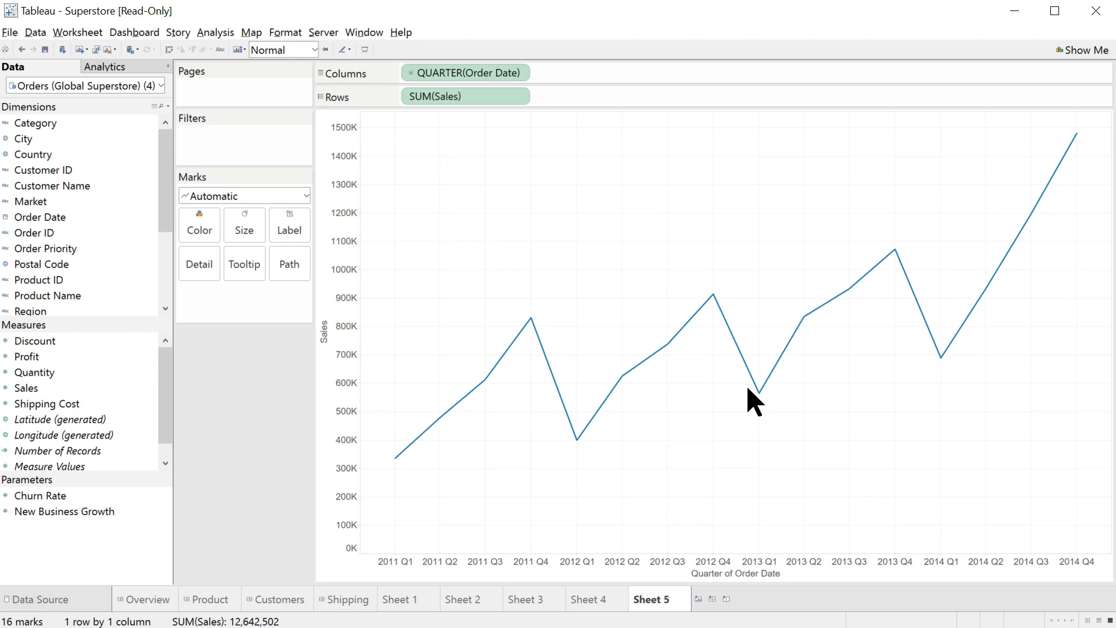
pyautogui.click(728, 388)
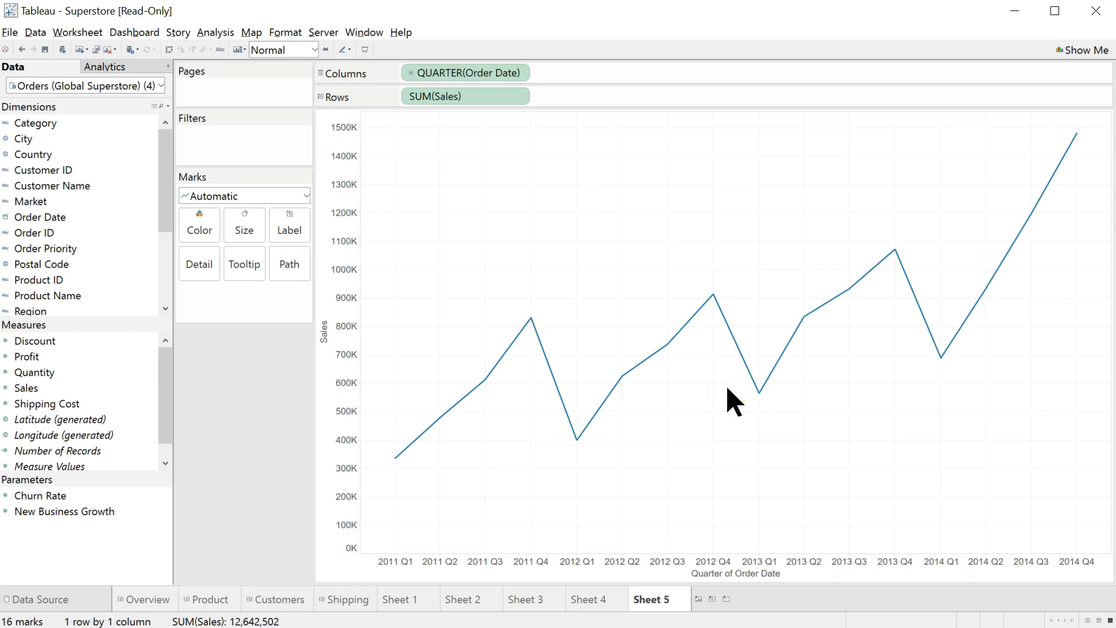